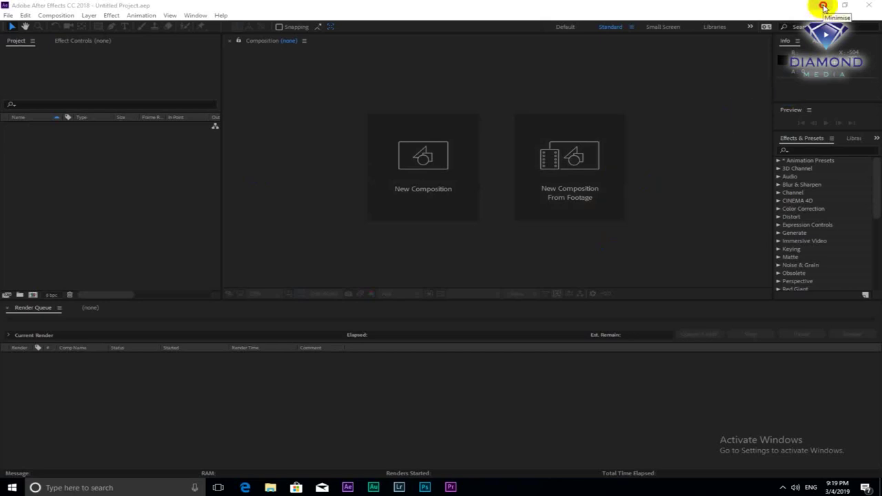
Minimise After Effects and open This PC from the Windows desktop
click(823, 7)
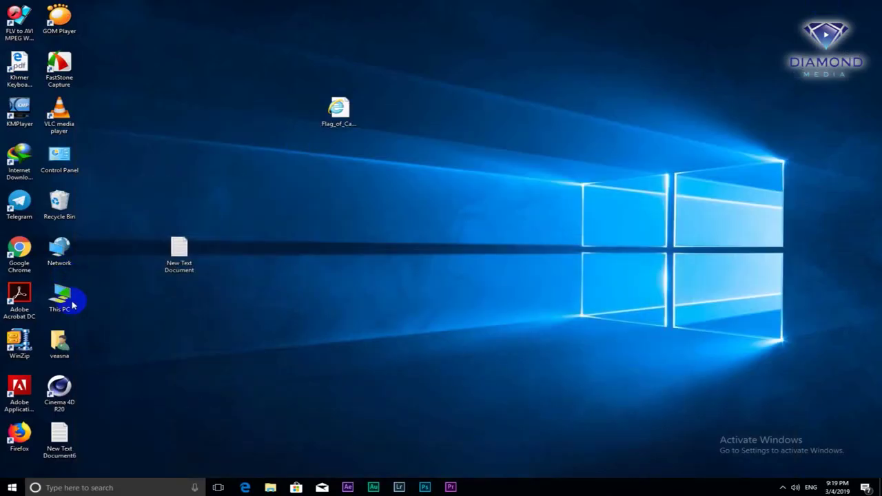
click(59, 296)
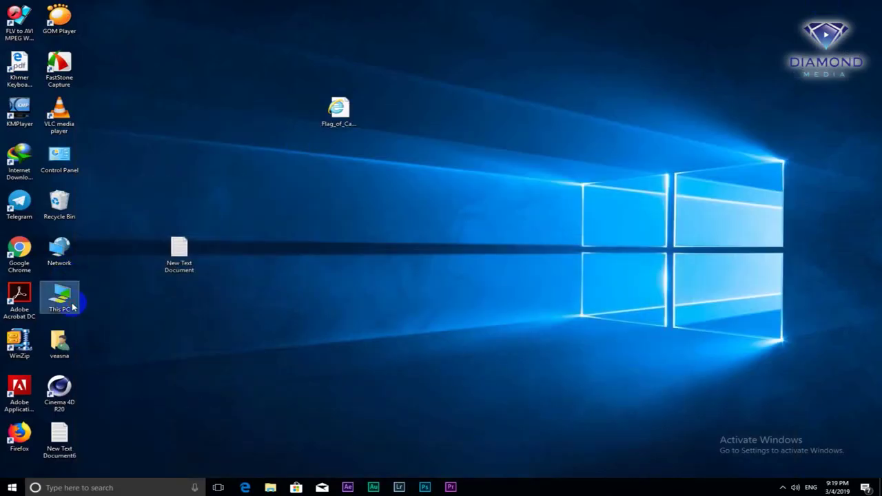
Browse D:\Personal Tutorial\VFX Effect for Key\Video Clips and play the second clip
click(826, 88)
click(306, 143)
double_click(305, 144)
double_click(104, 187)
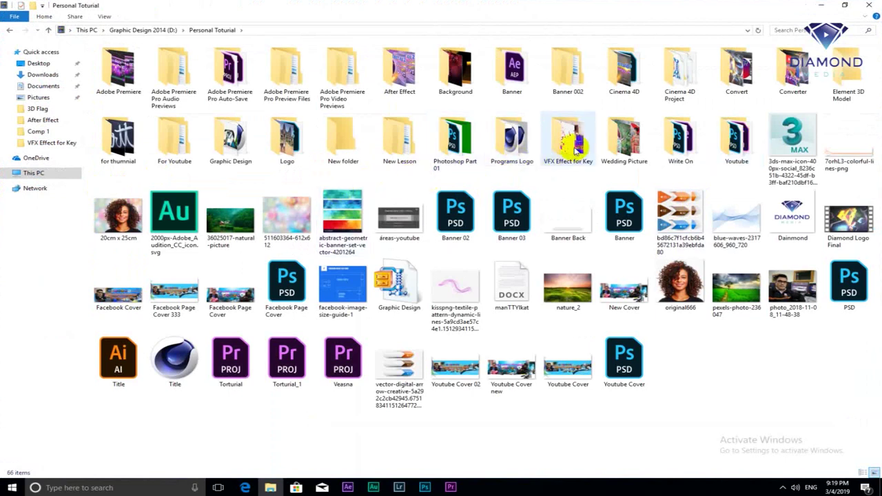
double_click(576, 150)
double_click(343, 79)
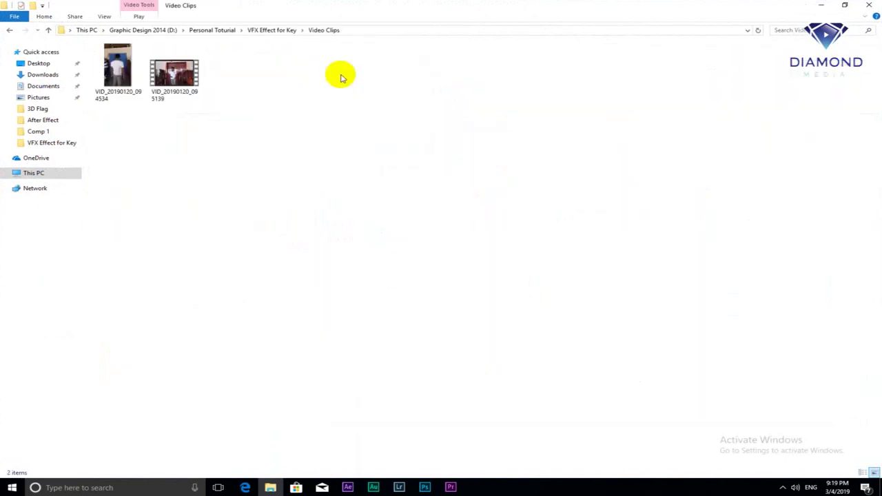
double_click(184, 88)
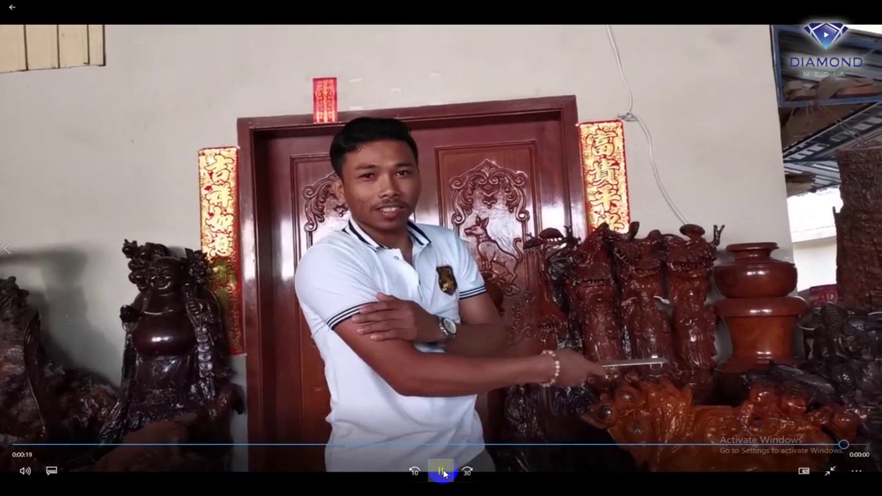
Stop the first clip, leave full screen, and load VID_20190120_094534 in the windowed player
click(443, 474)
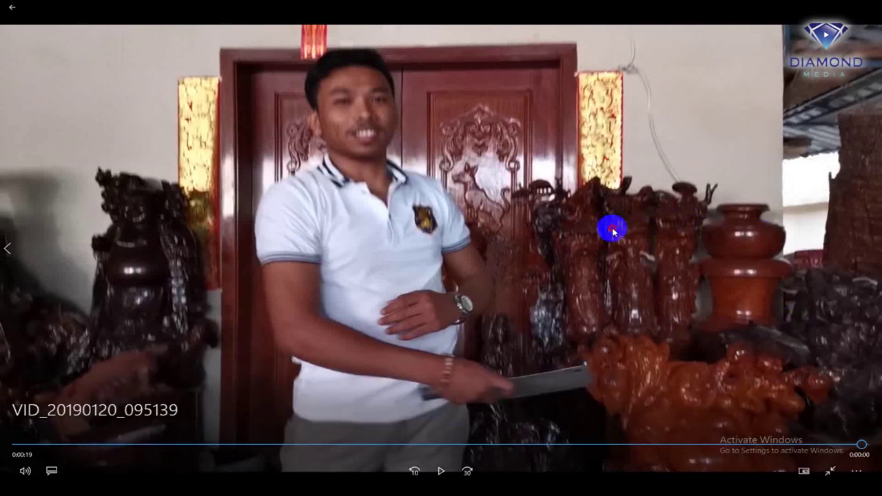
double_click(612, 232)
click(848, 11)
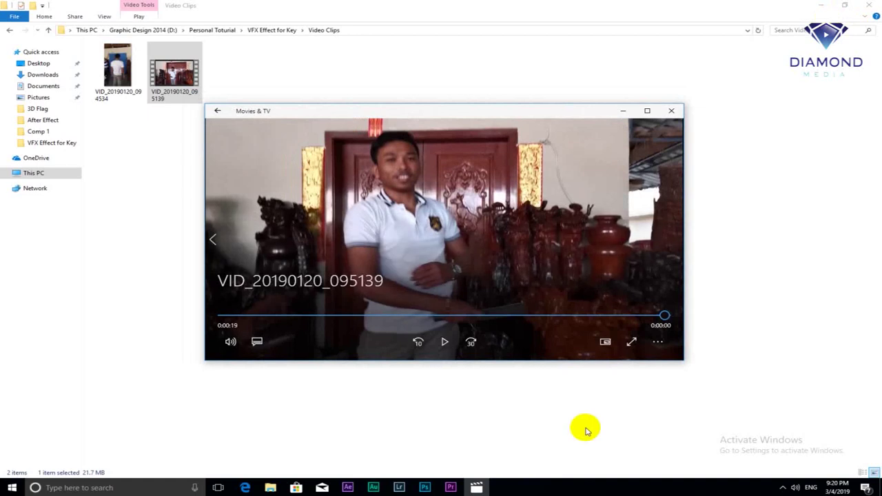
click(517, 288)
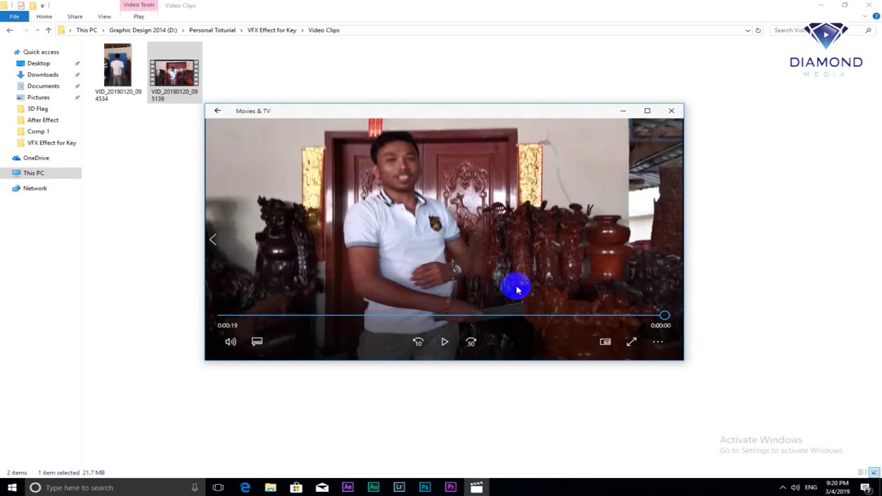
click(518, 289)
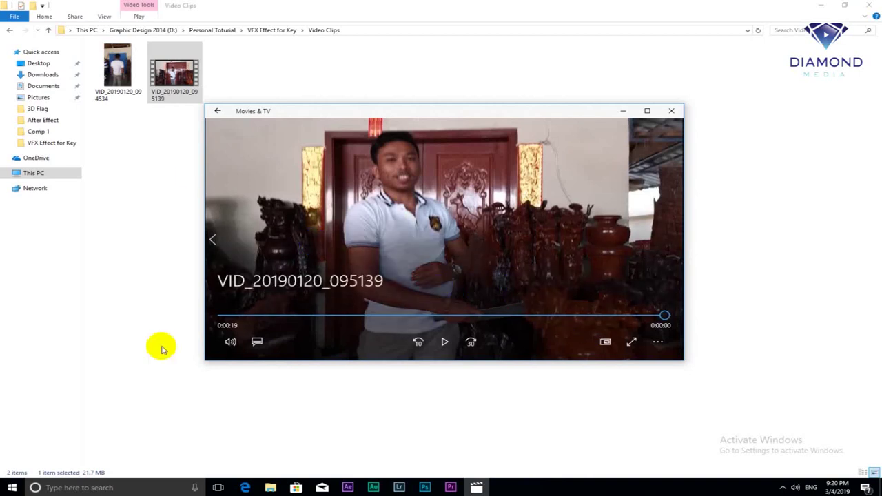
click(121, 76)
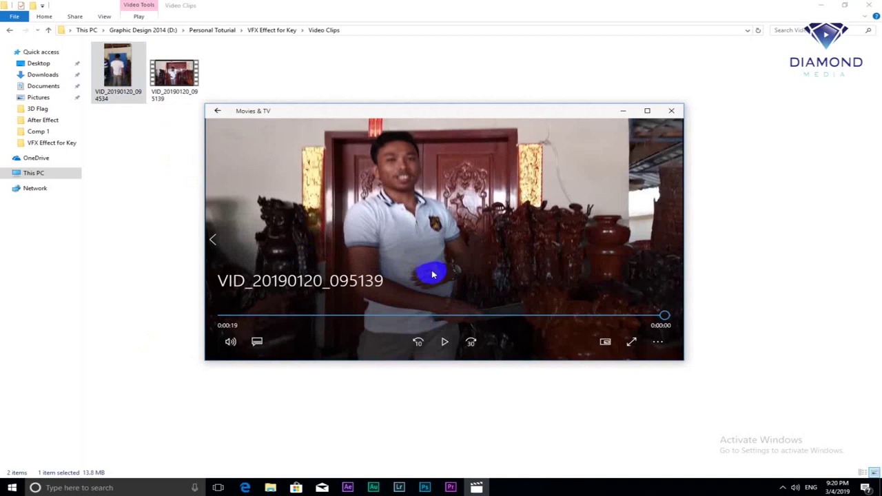
double_click(135, 101)
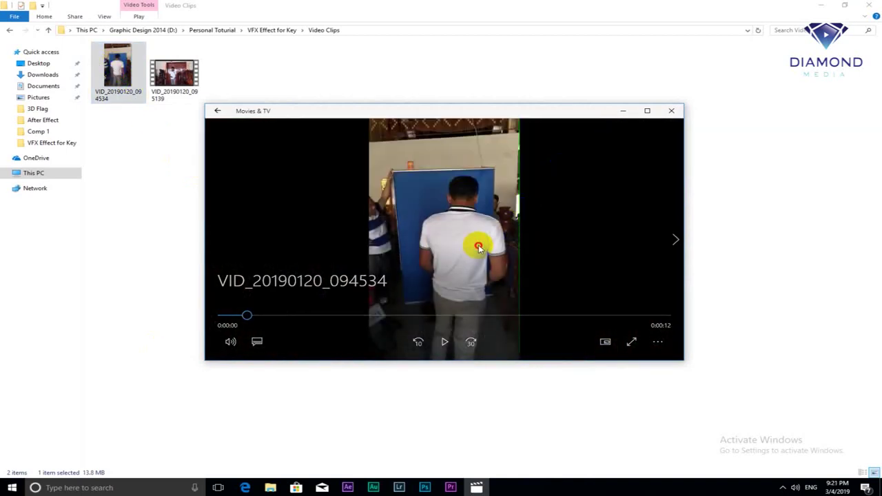
Review VID_20190120_094534 full screen, pausing at 0:00:08, then shrink the player window
double_click(478, 244)
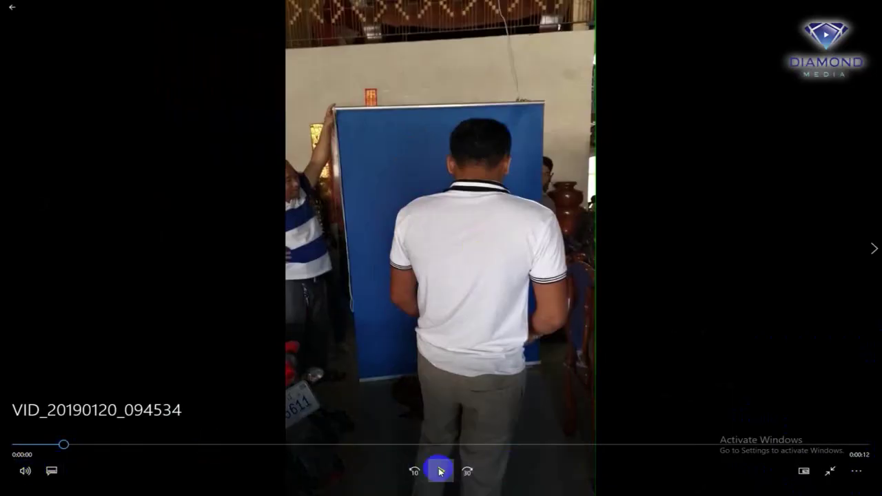
click(440, 471)
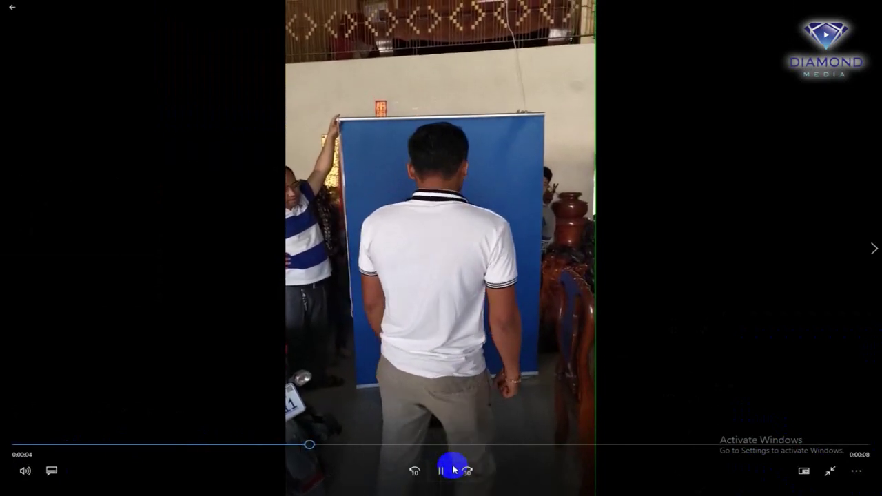
click(452, 470)
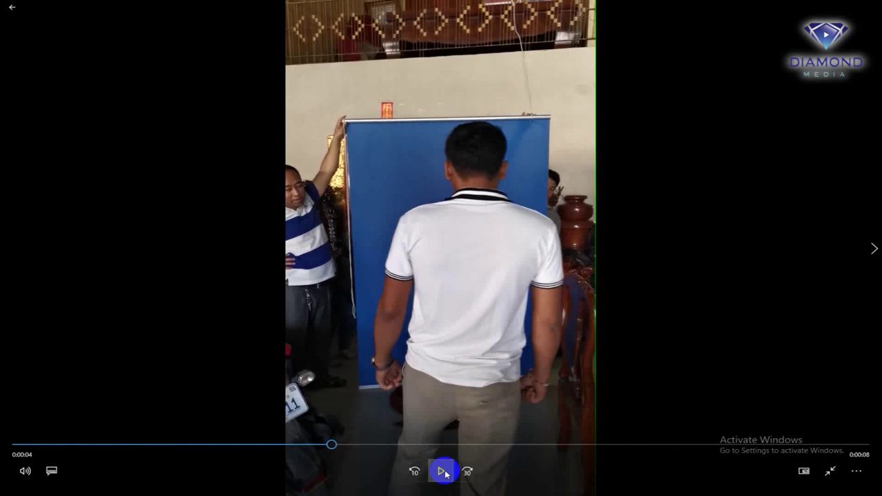
click(444, 472)
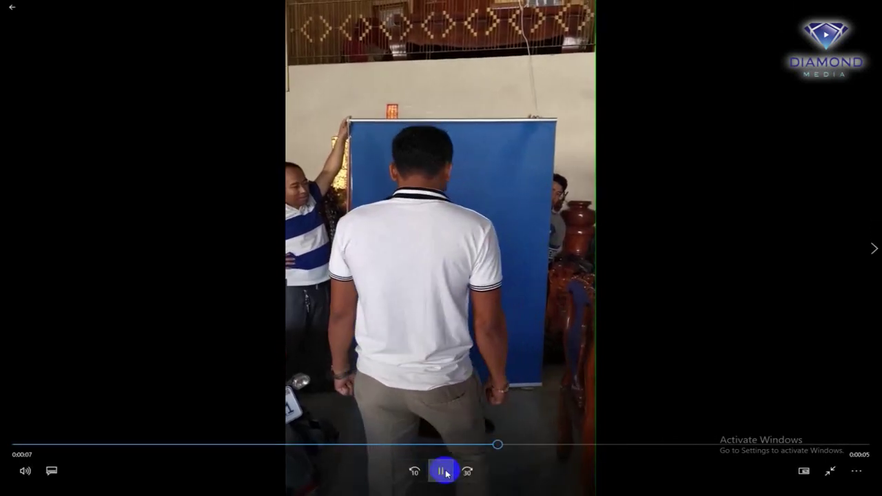
click(445, 473)
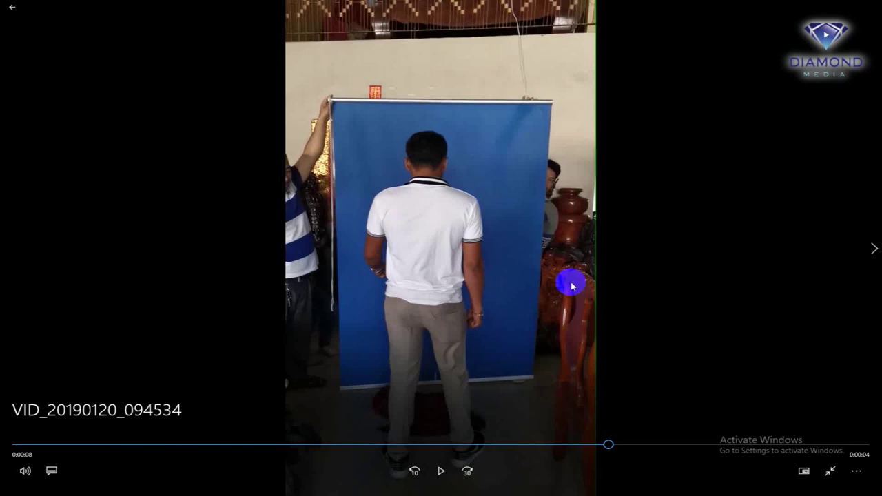
double_click(570, 310)
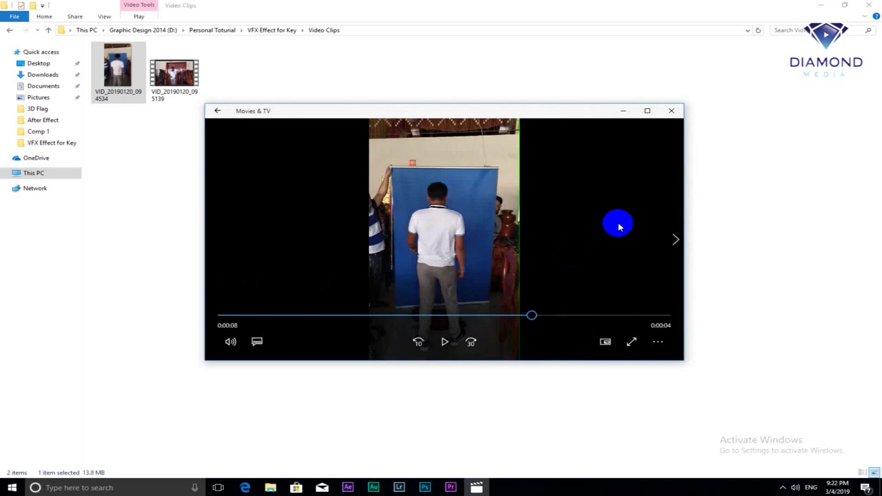
drag(576, 110, 536, 112)
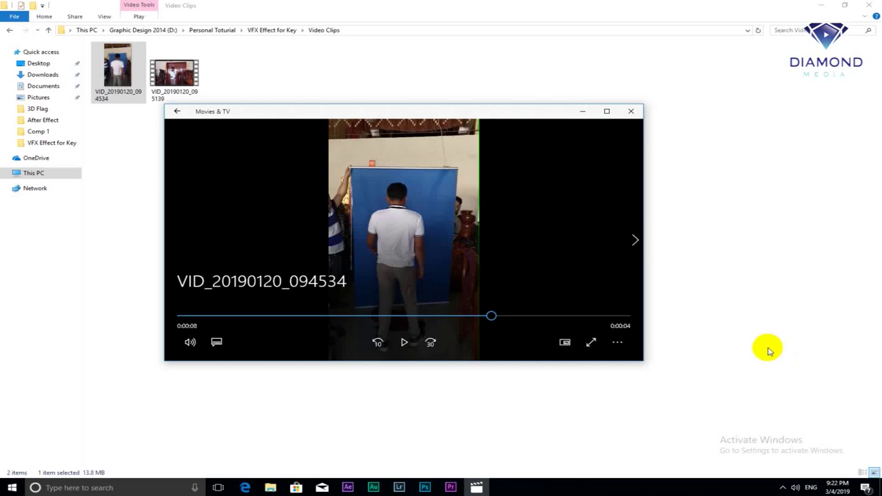
click(348, 485)
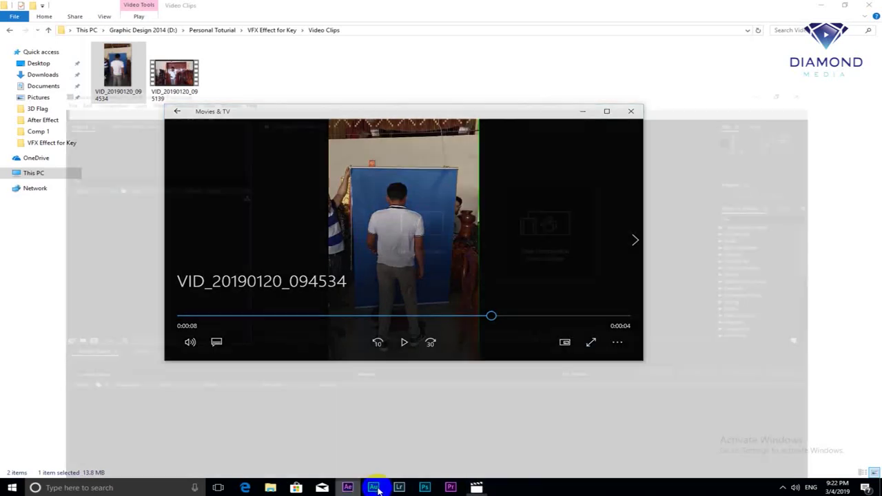
Close the player and import the Video Clips folder from Personal Tutorial on D:
click(477, 485)
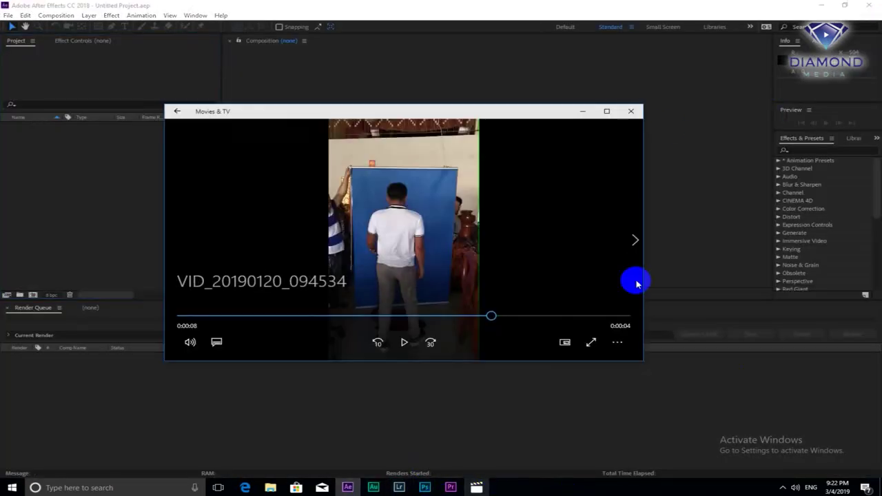
click(631, 111)
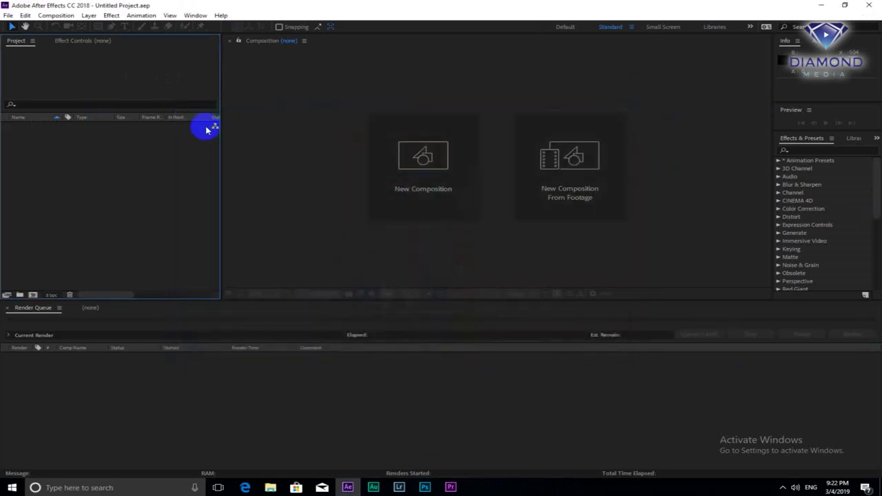
double_click(83, 204)
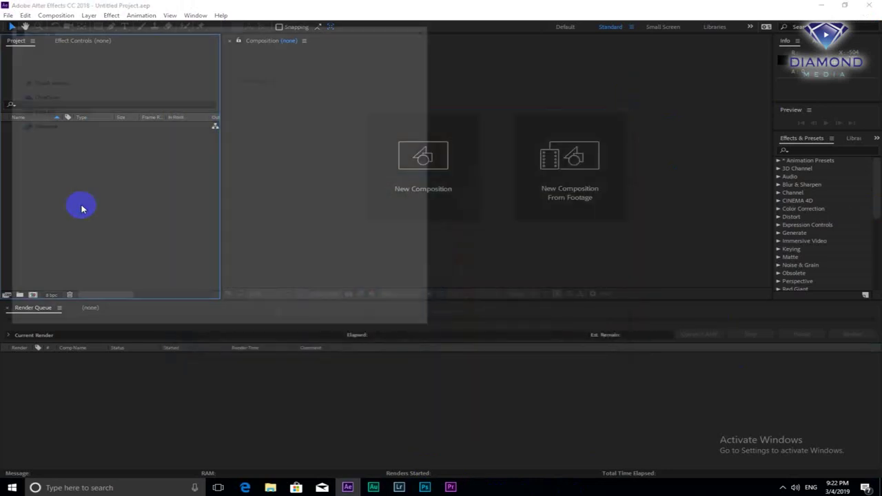
click(403, 318)
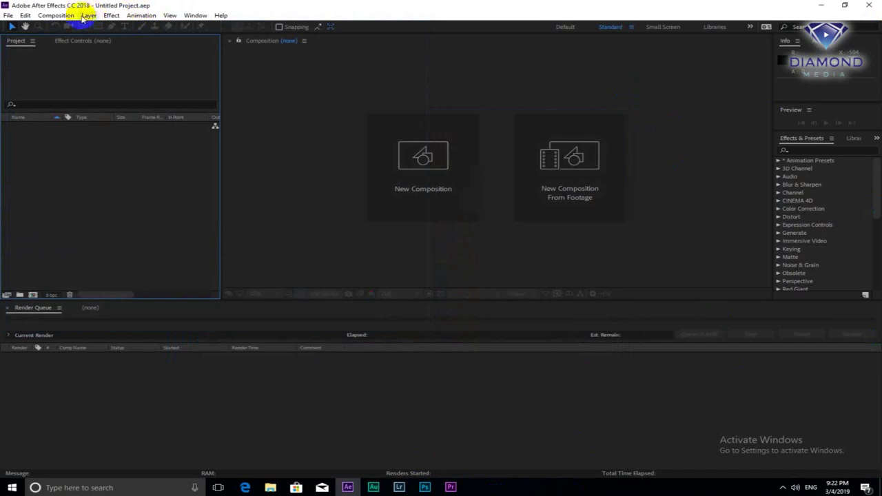
double_click(120, 175)
click(65, 200)
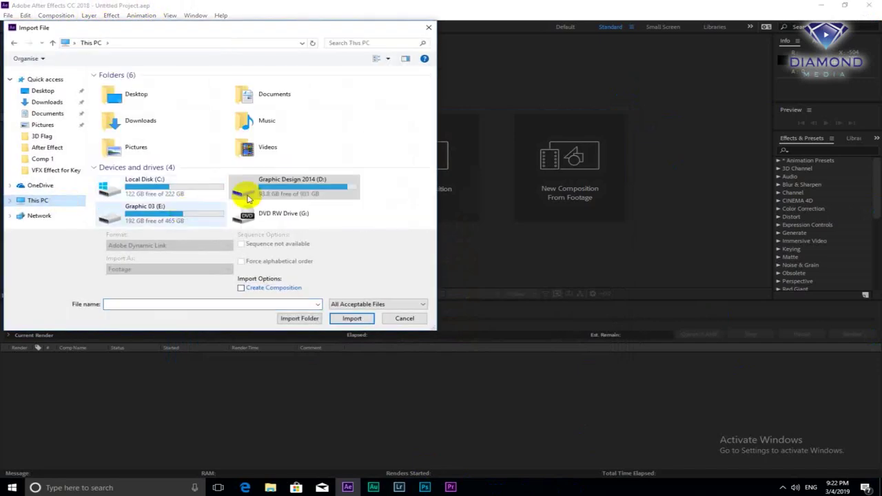
double_click(272, 191)
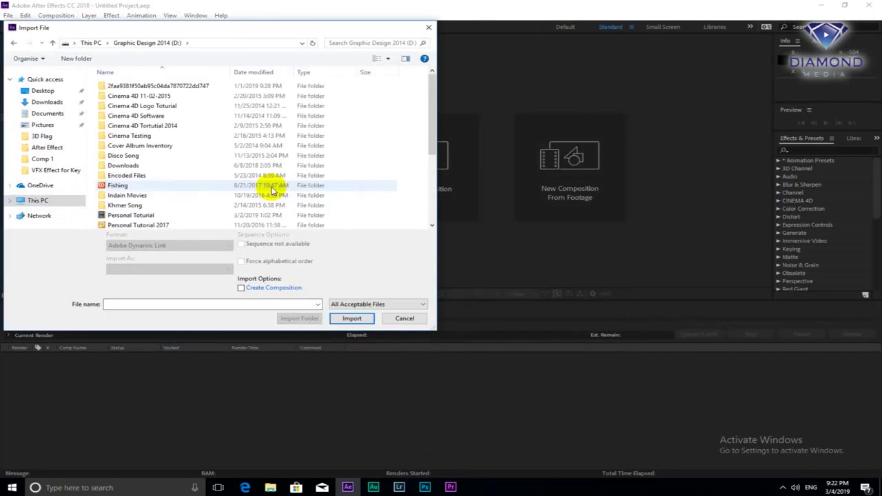
double_click(146, 217)
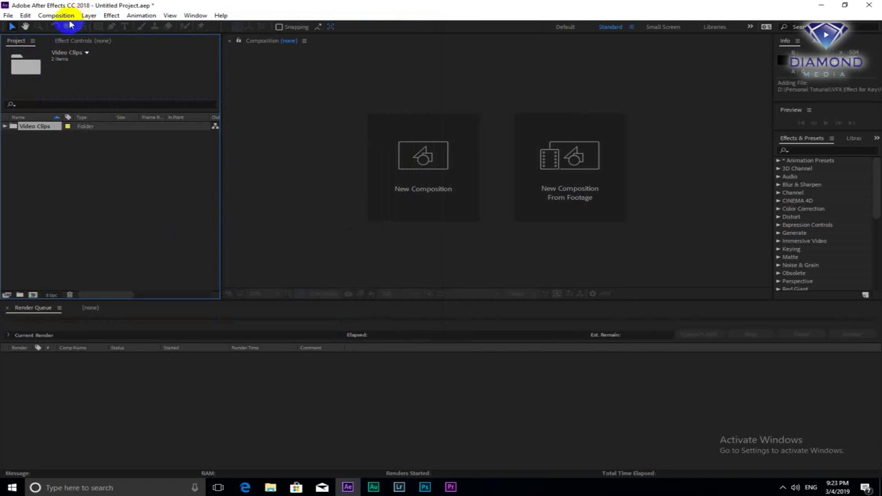
Create a new 1920×1080 HDTV 1080 25 composition
click(68, 20)
click(69, 23)
click(412, 167)
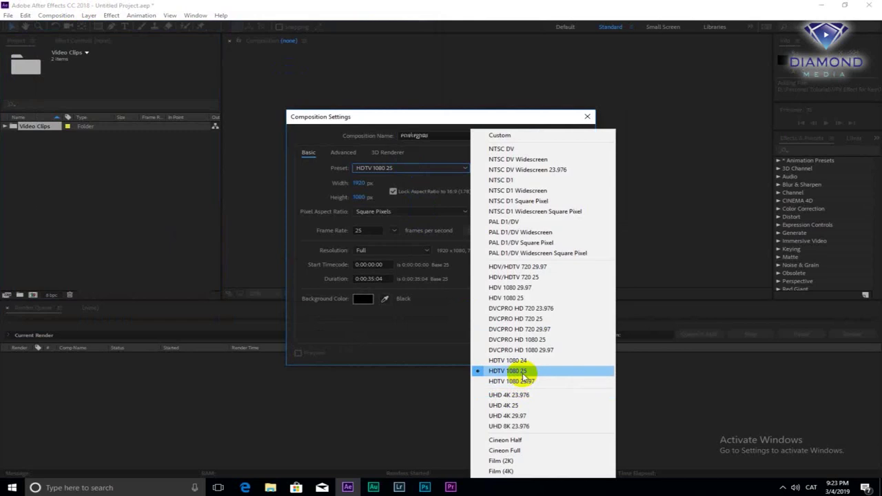
click(524, 372)
click(510, 354)
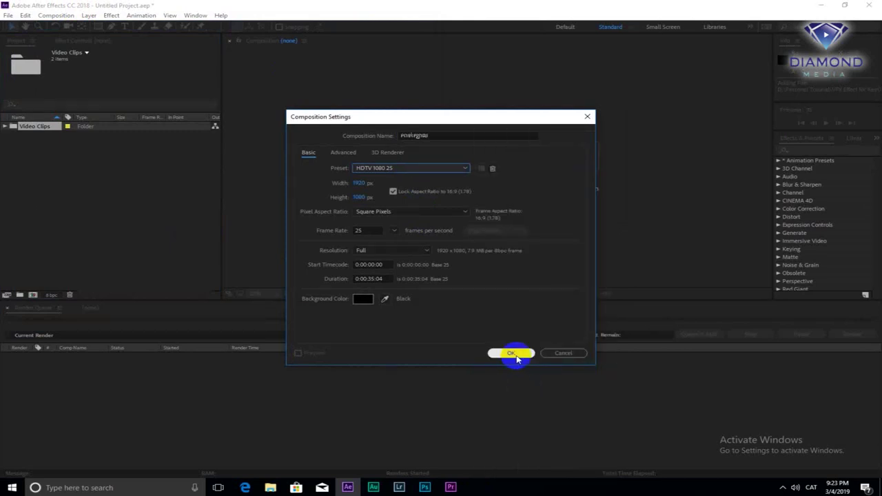
Add the showroom clip VID_20190120_095139.mp4 to the composition
scroll(561, 166, down, 2)
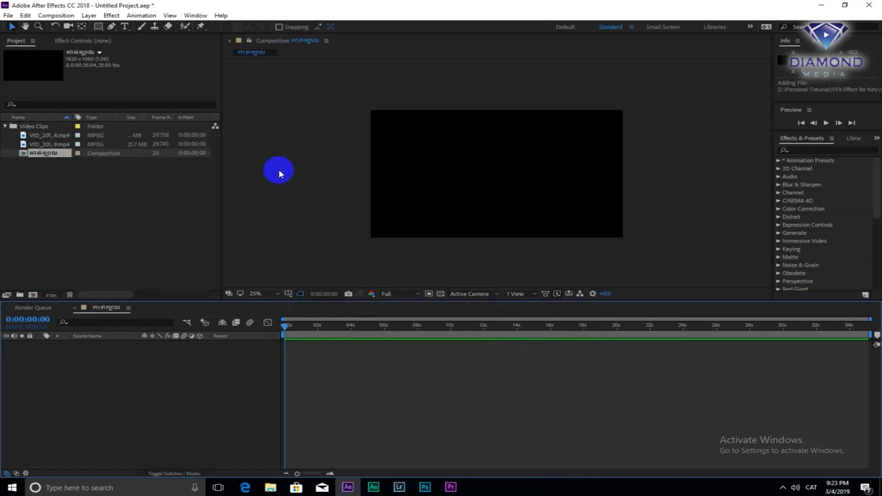
click(49, 138)
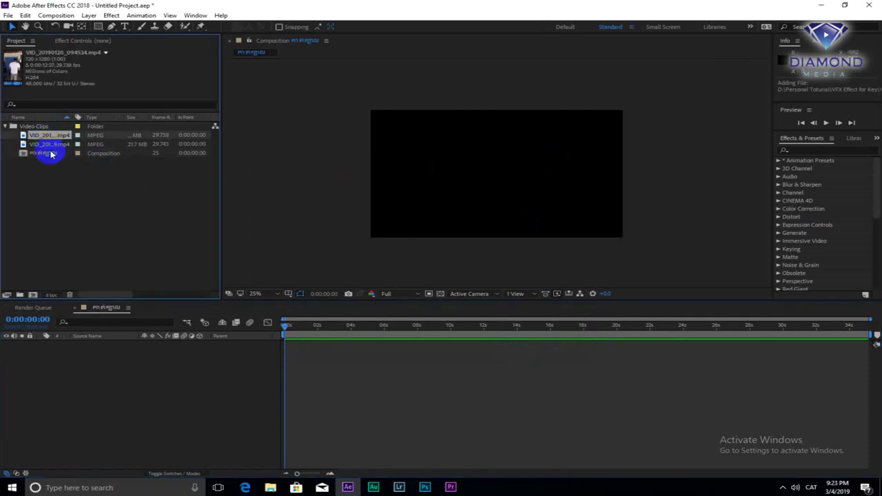
drag(51, 148, 161, 405)
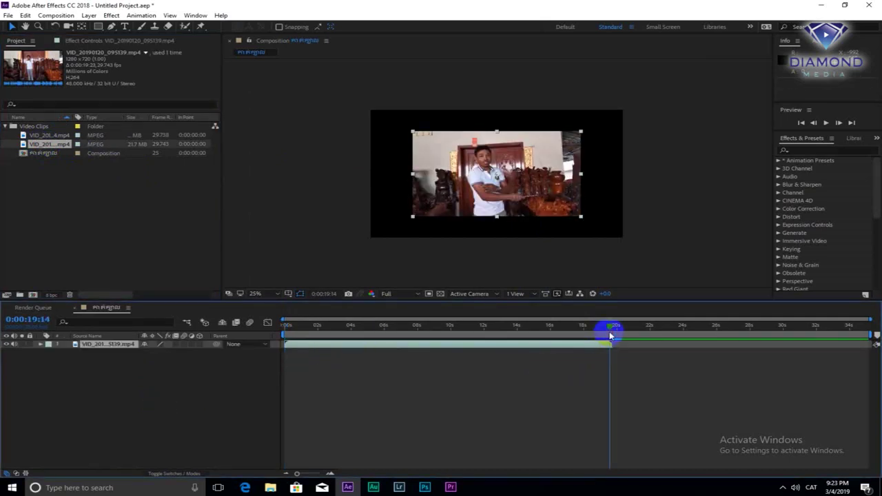
Trim the composition to a work area ending at 0:00:19:14
drag(611, 335, 606, 336)
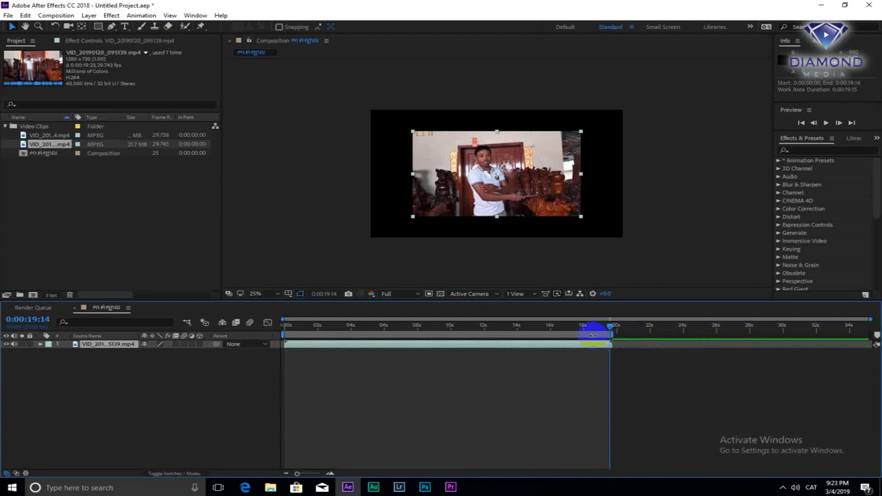
right_click(592, 335)
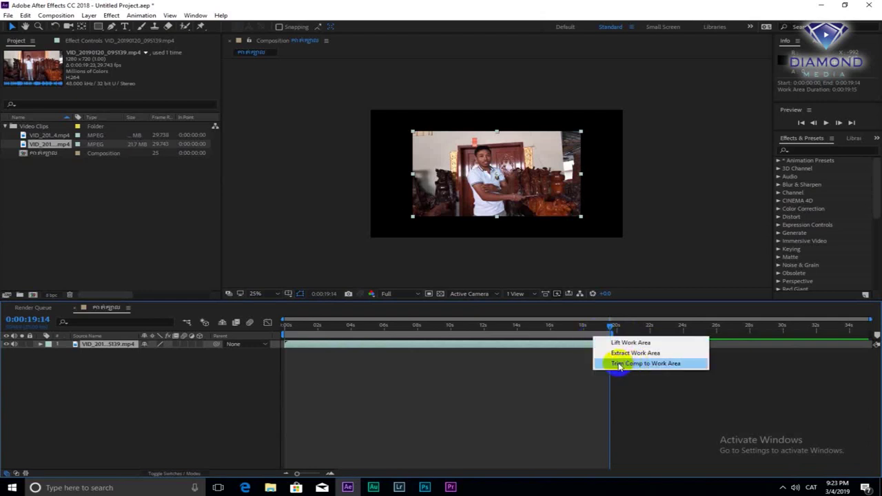
click(622, 364)
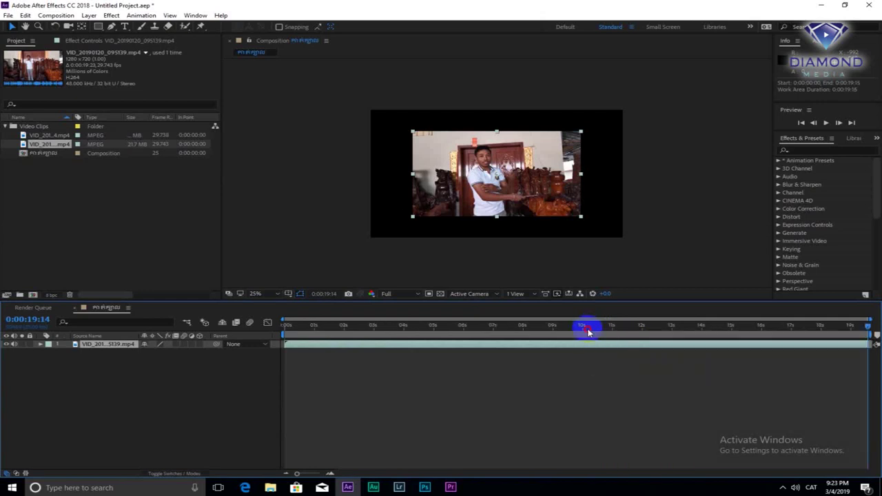
Fit the showroom clip to fill the whole frame
click(639, 325)
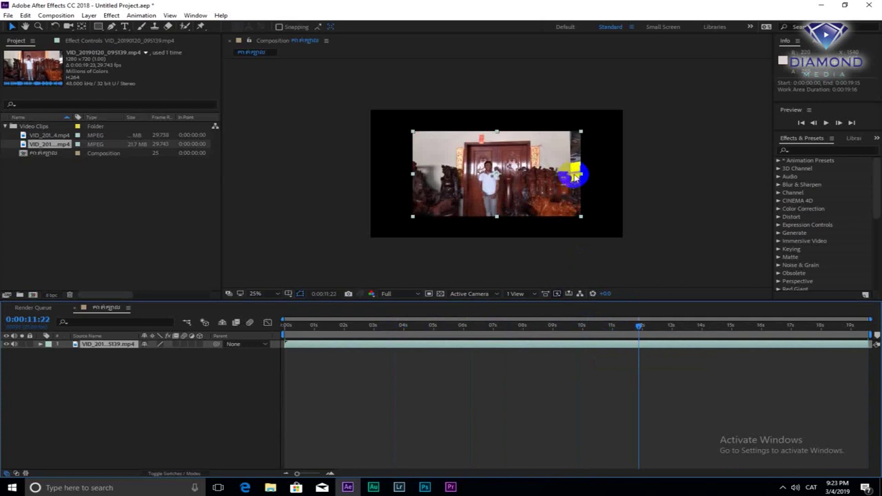
key(period)
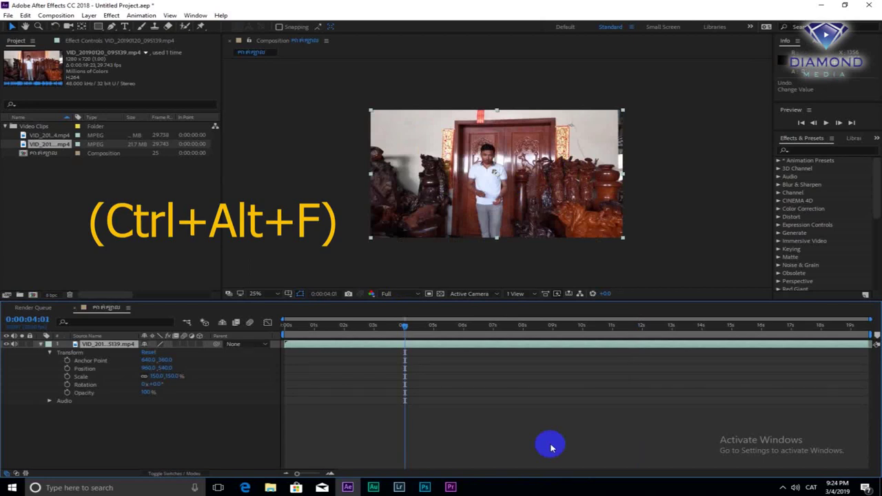
key(ctrl+alt+f)
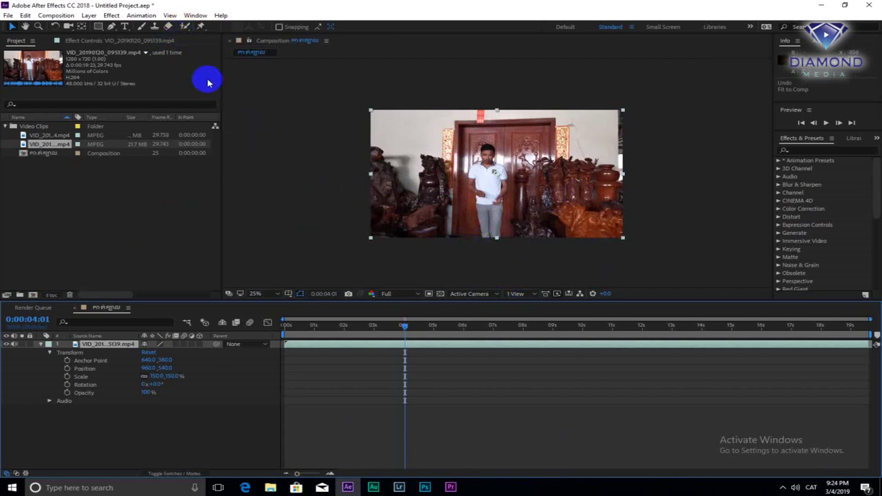
Create a new composition named Body
click(68, 16)
click(71, 26)
text(Body)
click(525, 356)
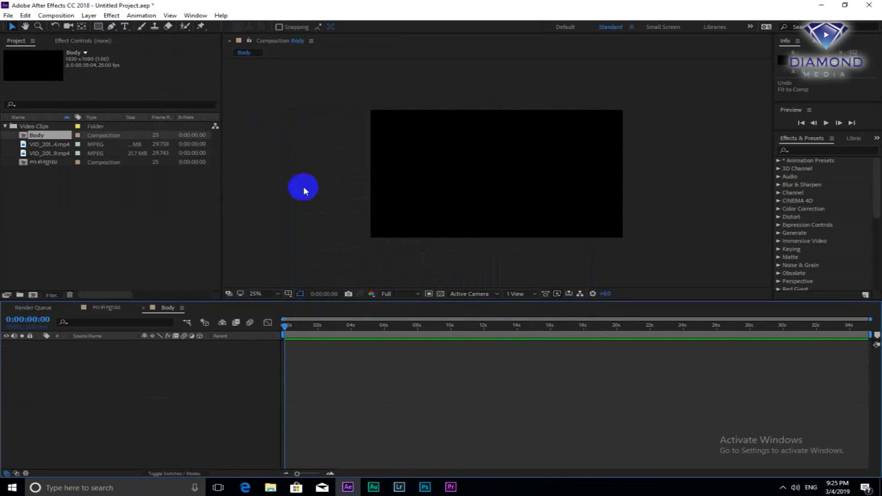
Add the blue-screen clip VID_20190120_094534.mp4 to the Body composition
drag(18, 158, 37, 146)
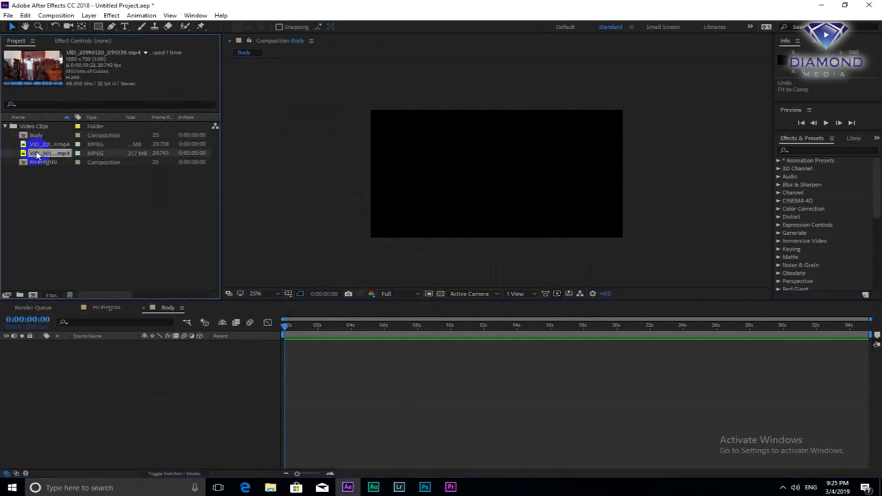
click(53, 145)
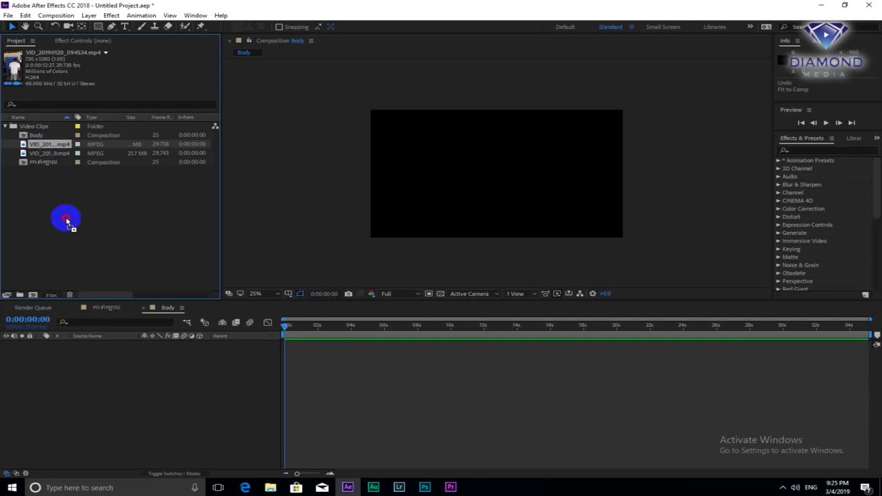
drag(52, 145, 103, 384)
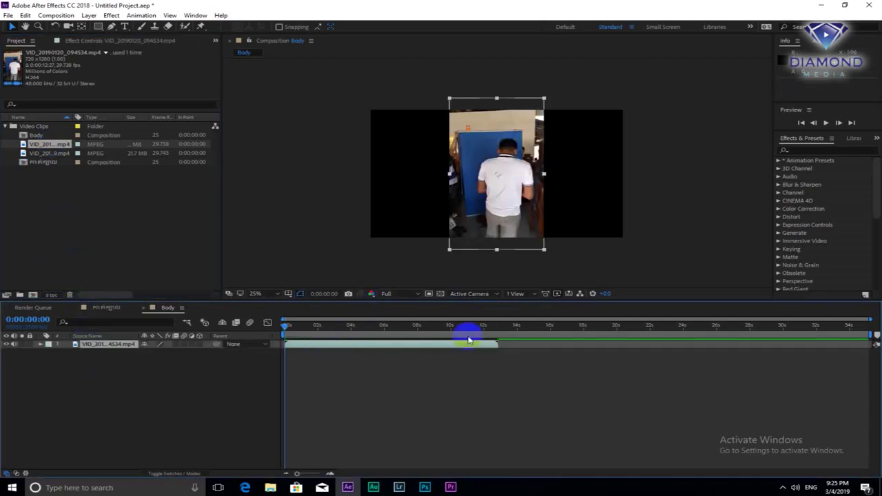
Set the work area end at the playhead and trim Body to it
mouse_move(465, 332)
mouse_down()
mouse_move(493, 342)
mouse_move(495, 353)
mouse_up()
key(n)
right_click(489, 335)
click(534, 361)
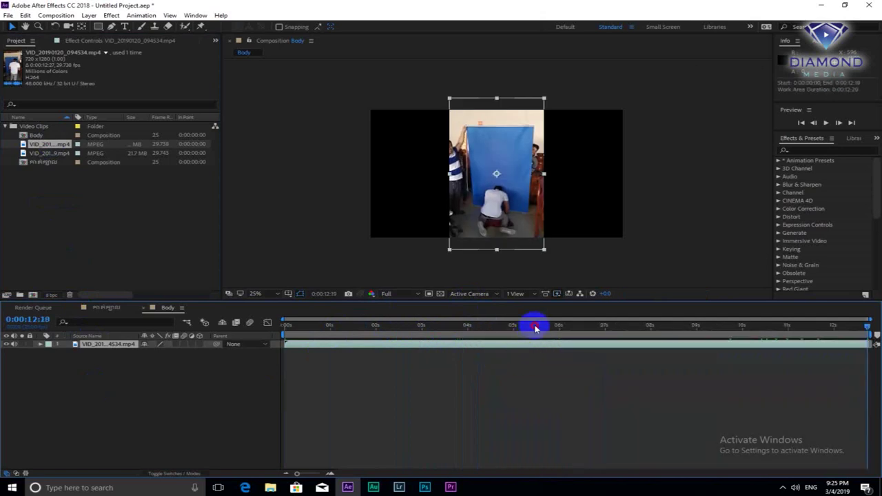
Scrub through the blue-screen footage to review the man's movement
drag(535, 328, 731, 367)
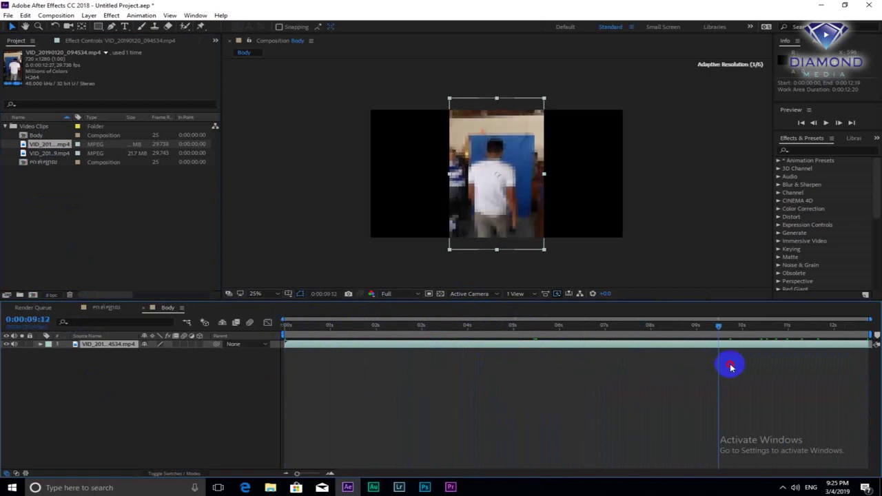
drag(731, 367, 751, 365)
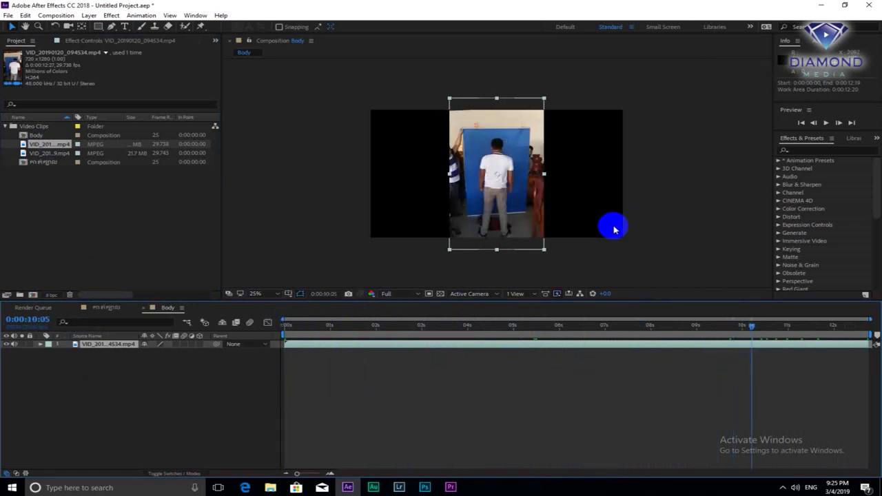
mouse_move(560, 331)
mouse_down()
mouse_move(276, 319)
mouse_move(547, 319)
mouse_move(746, 333)
mouse_up()
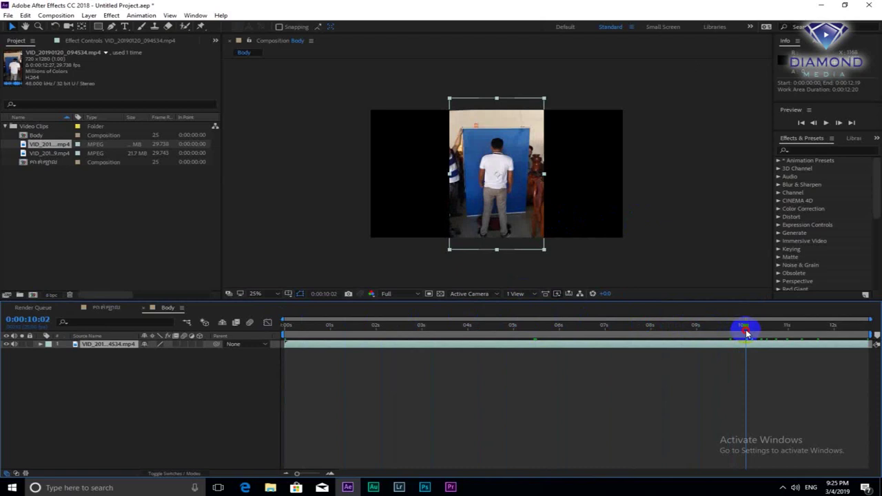
mouse_move(746, 332)
mouse_down()
mouse_move(853, 335)
mouse_move(374, 350)
mouse_move(516, 351)
mouse_move(528, 337)
mouse_up()
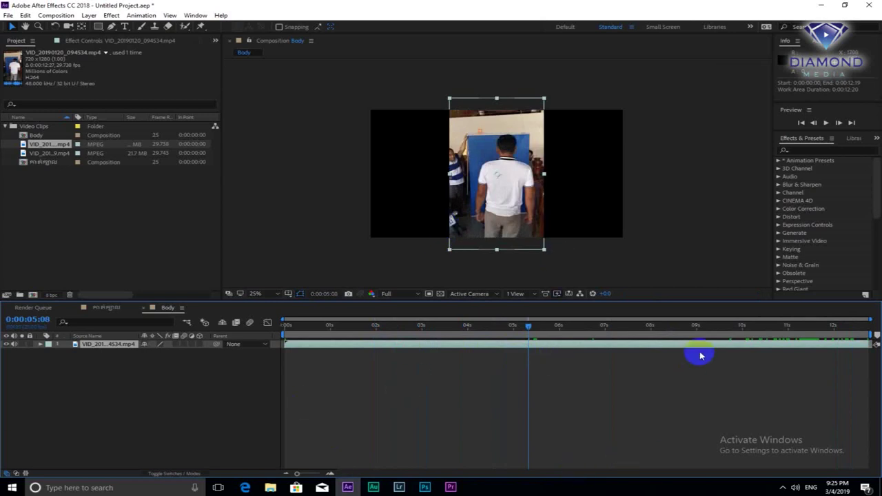
mouse_move(713, 328)
mouse_down()
mouse_move(820, 333)
mouse_move(778, 329)
mouse_move(797, 329)
mouse_up()
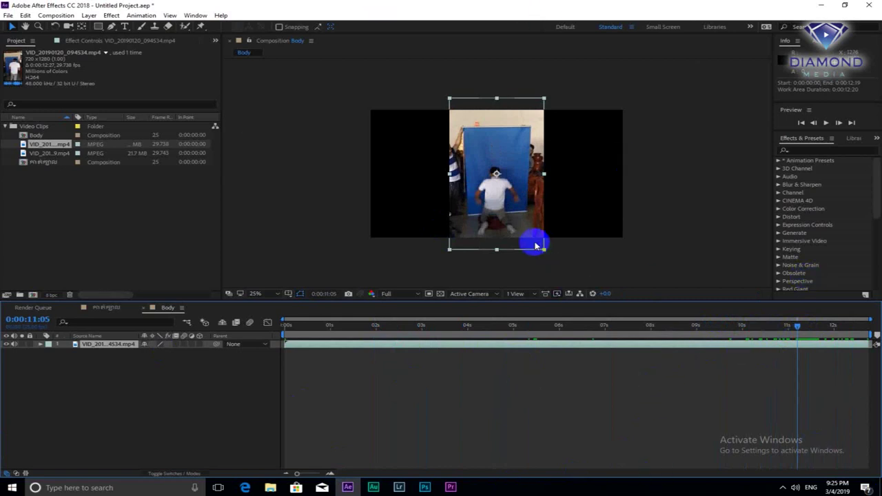
click(40, 344)
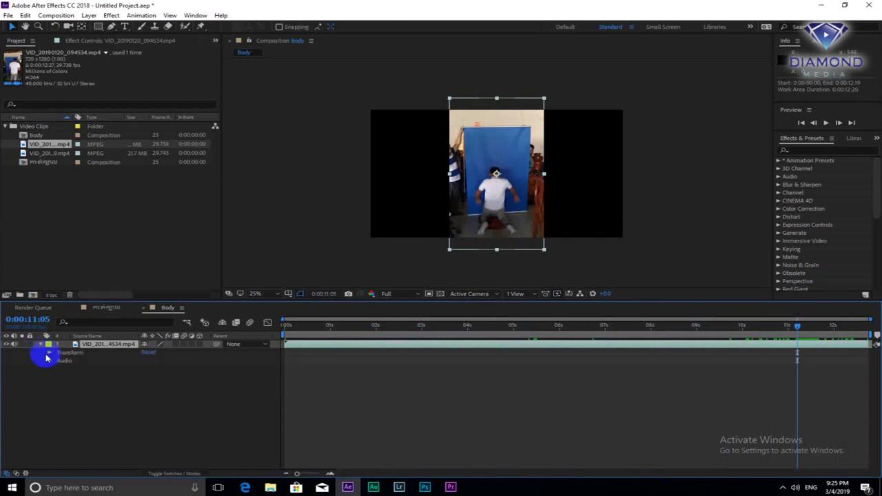
Scale the blue-screen layer to 172% and set its anchor point to 360, 598
click(48, 352)
drag(156, 377, 197, 379)
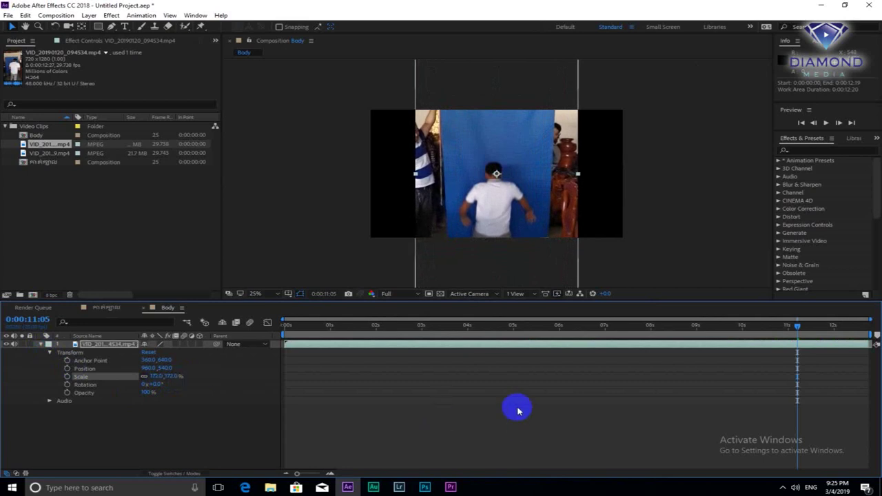
drag(491, 327, 252, 327)
drag(391, 331, 591, 327)
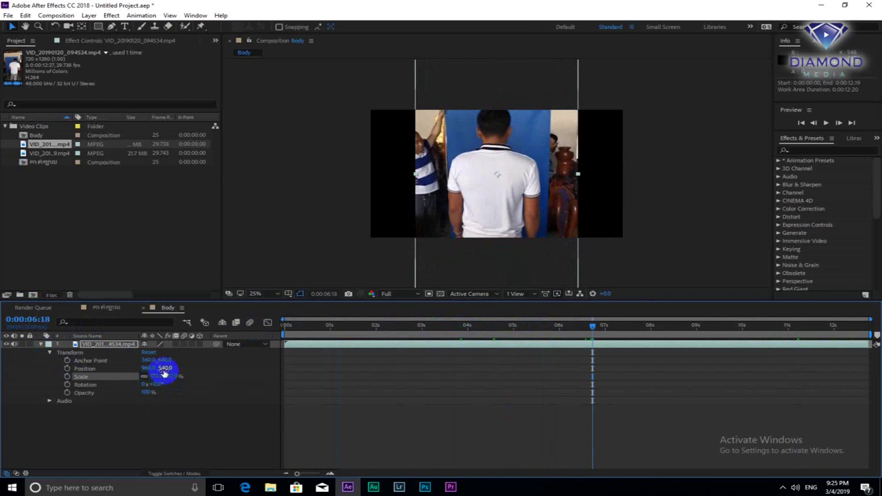
drag(165, 359, 141, 367)
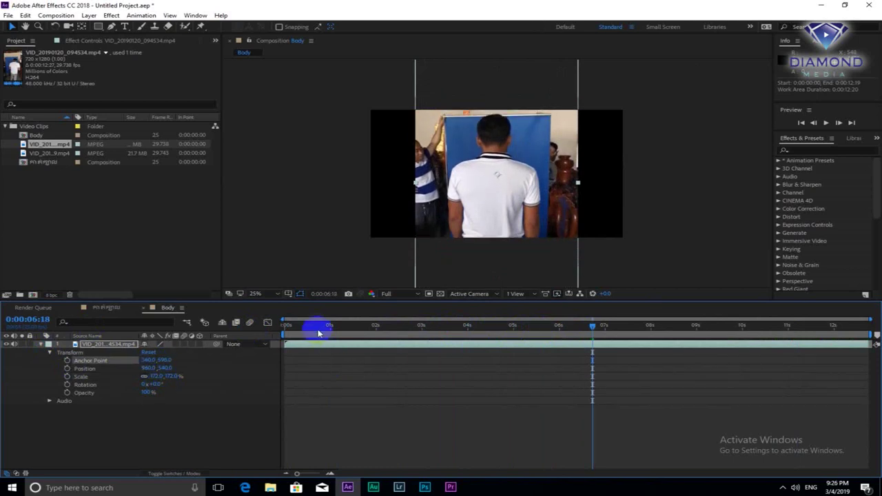
Slide the blue-screen layer earlier so it ends at 0:00:04:23
drag(284, 328, 563, 337)
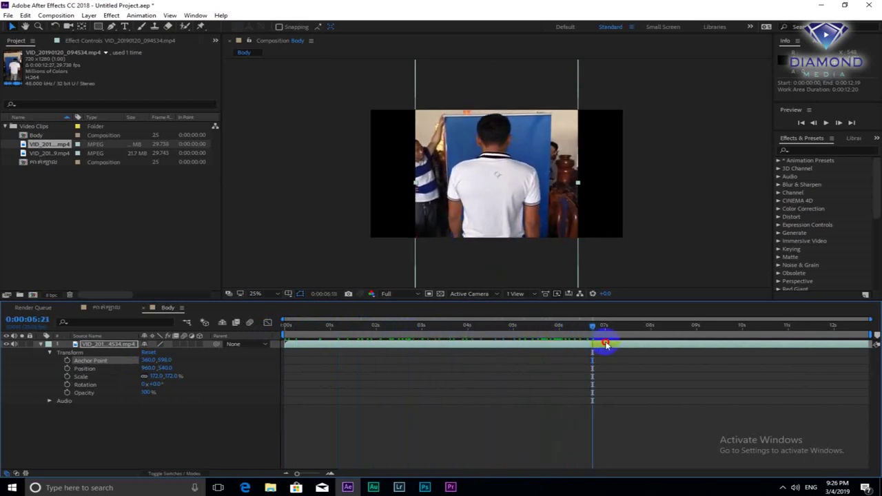
drag(563, 338, 643, 346)
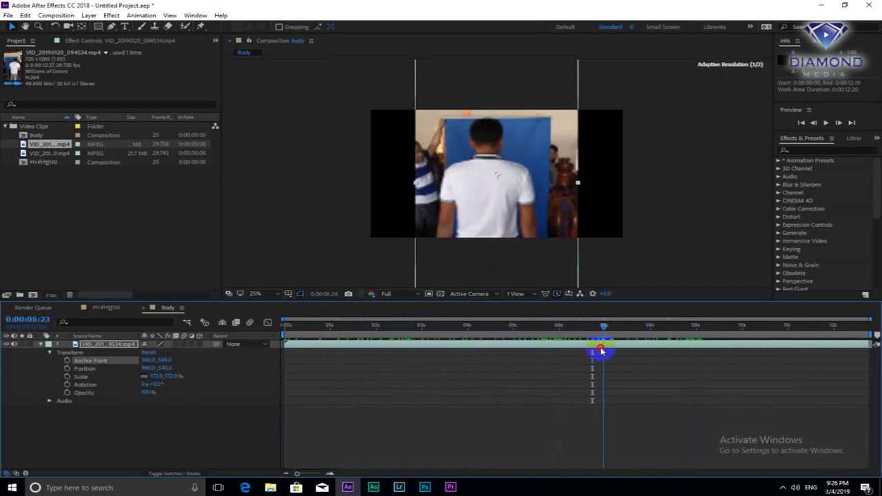
mouse_move(644, 346)
mouse_down()
mouse_move(288, 347)
mouse_move(384, 339)
mouse_move(511, 357)
mouse_up()
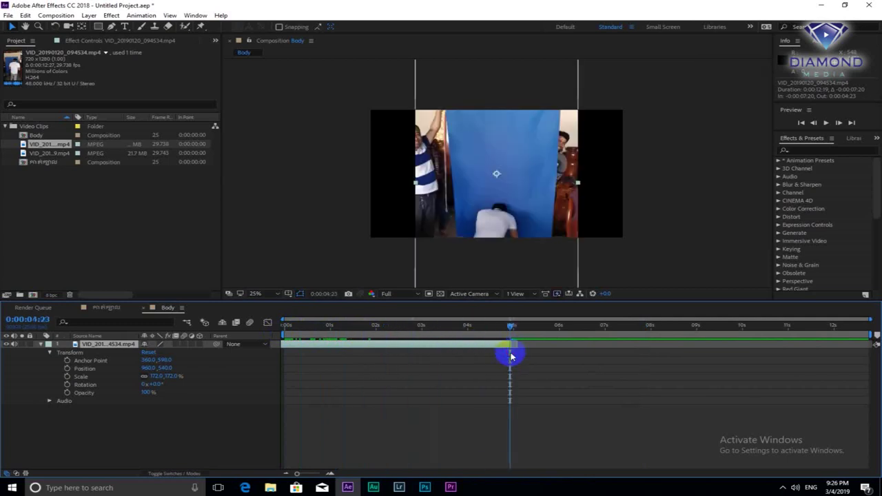
End the work area at 0:00:04:23 and trim Body to 5 seconds, then preview
key(n)
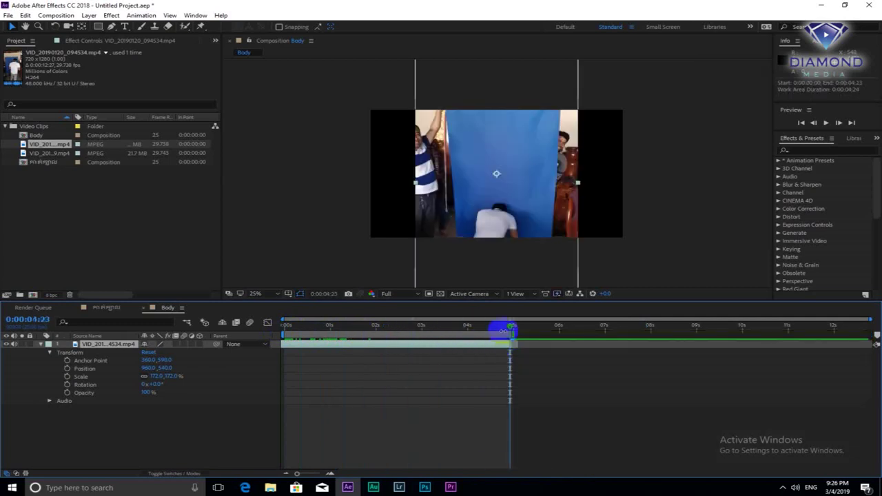
right_click(503, 331)
click(528, 358)
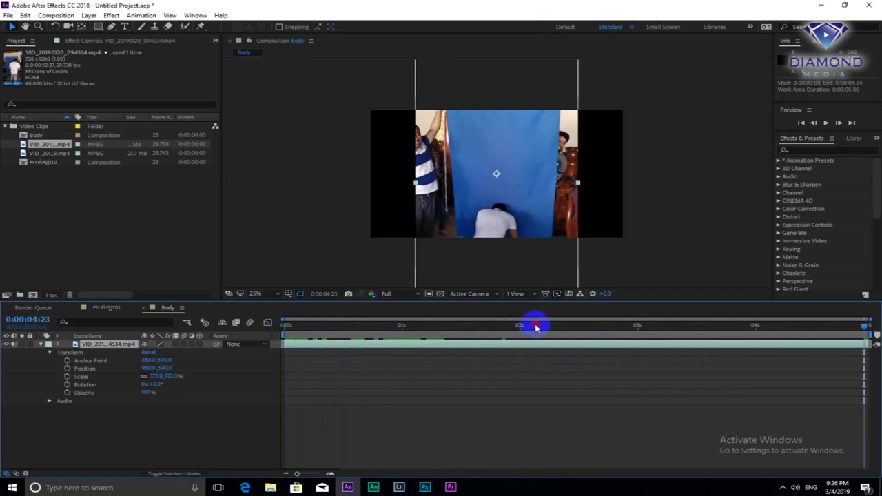
mouse_move(536, 328)
mouse_down()
mouse_move(262, 329)
mouse_move(459, 338)
mouse_up()
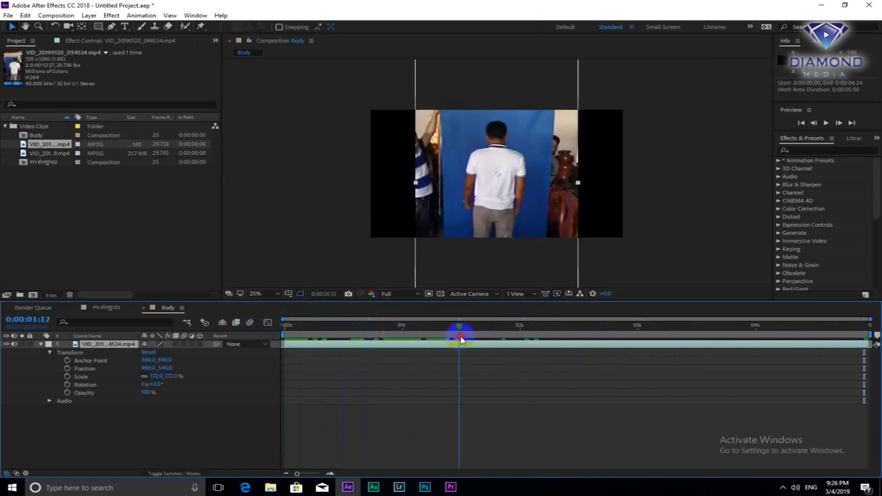
drag(460, 338, 572, 338)
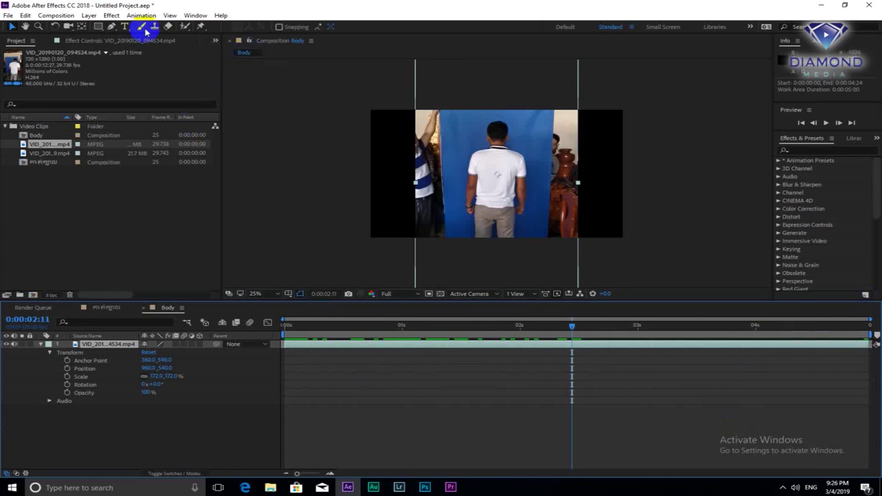
Apply Keylight (1.2) and sample the blue backdrop as the Screen Colour
click(112, 15)
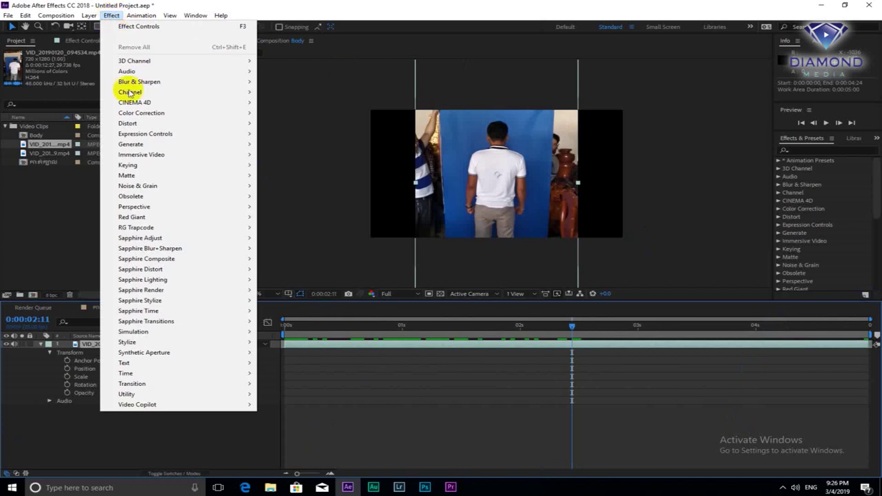
mouse_move(153, 179)
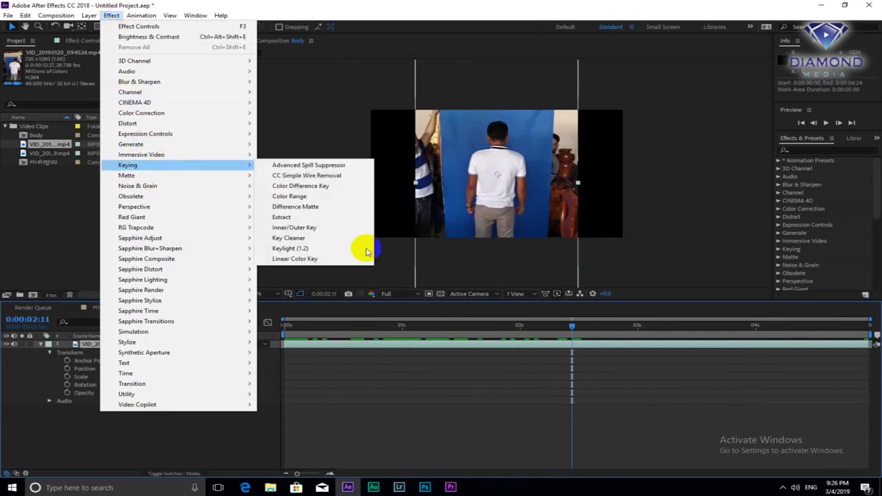
click(308, 250)
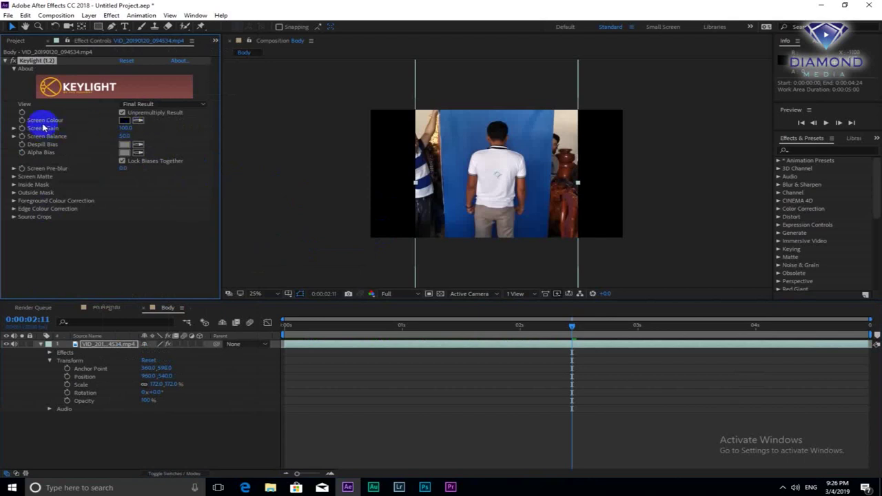
click(137, 123)
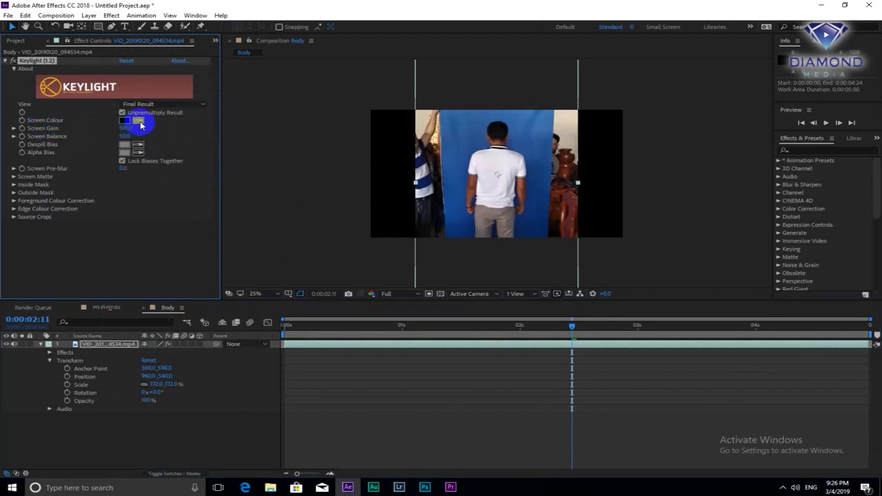
click(538, 150)
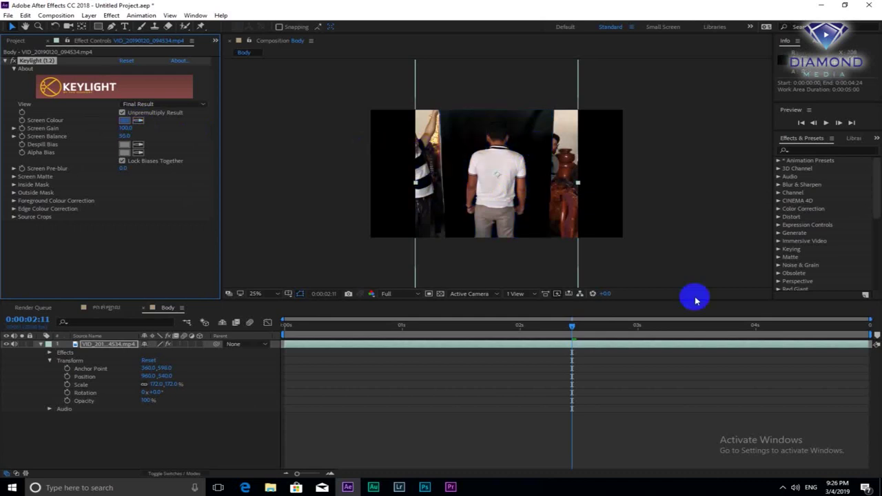
click(440, 294)
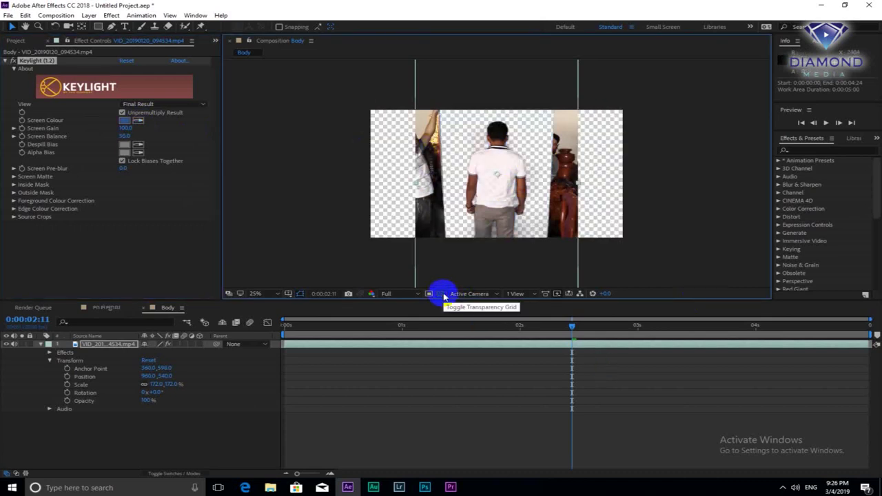
click(441, 293)
key(period)
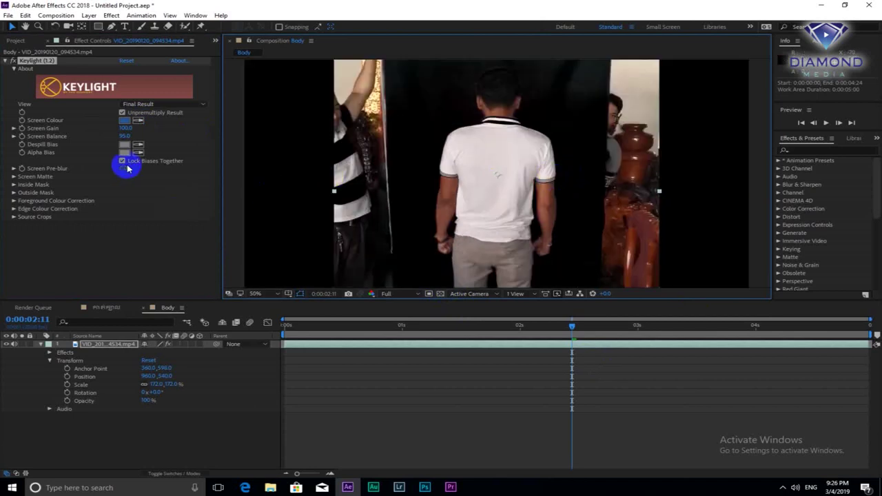
Refine the key with Screen Gain 105 and Screen Balance 95, checking against the transparency grid
click(141, 133)
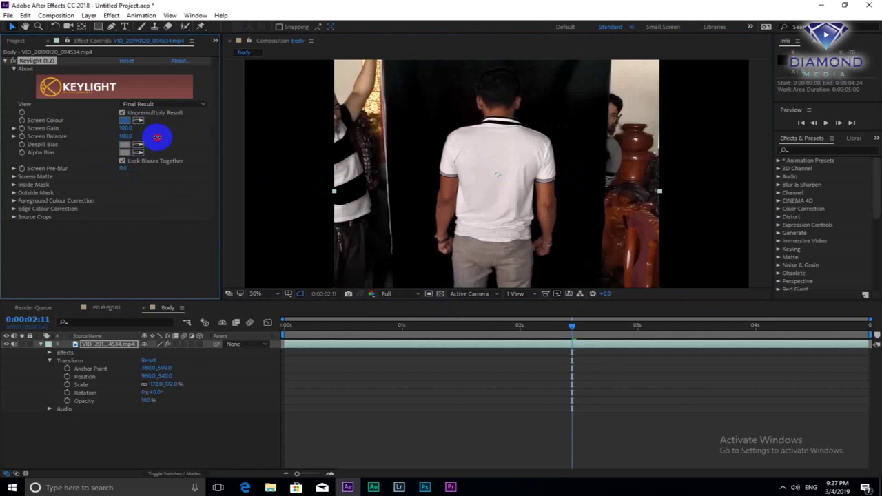
mouse_move(126, 129)
mouse_down()
mouse_move(112, 130)
mouse_move(141, 131)
mouse_up()
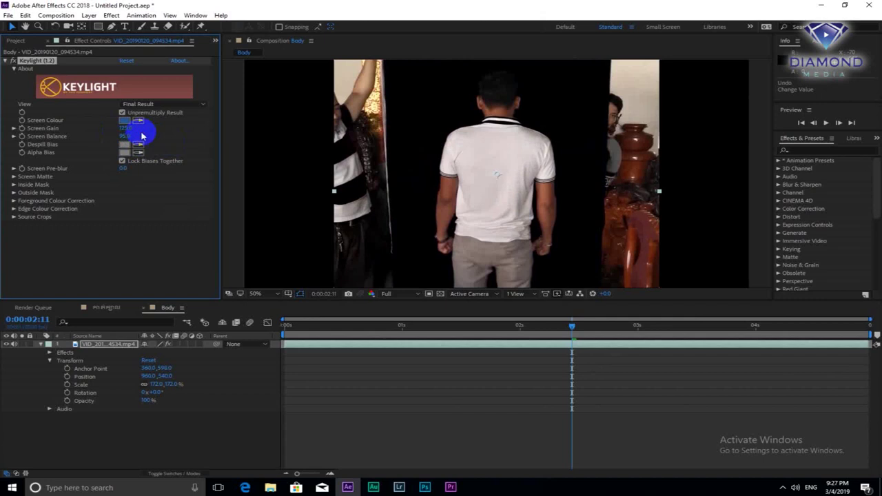
drag(142, 136, 145, 130)
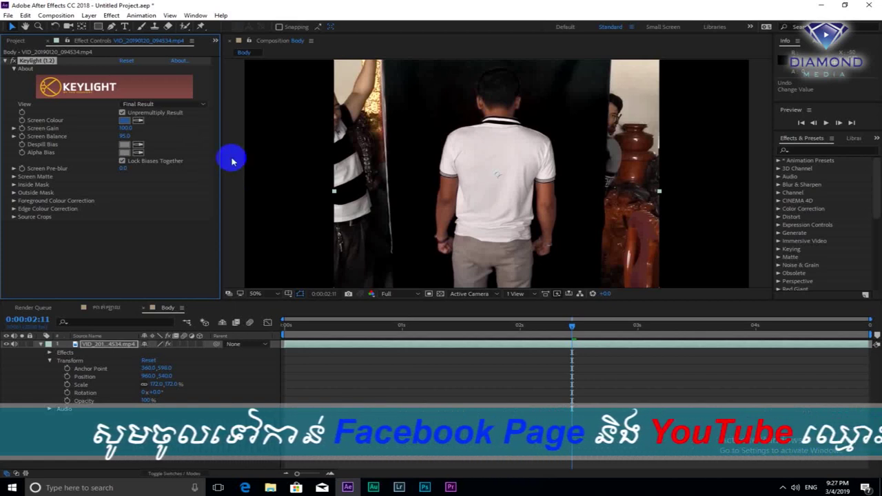
click(130, 129)
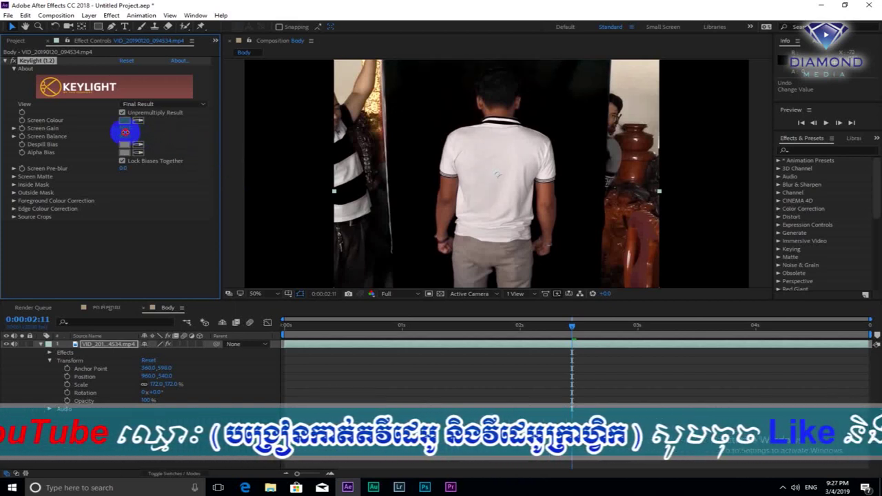
drag(131, 131, 137, 135)
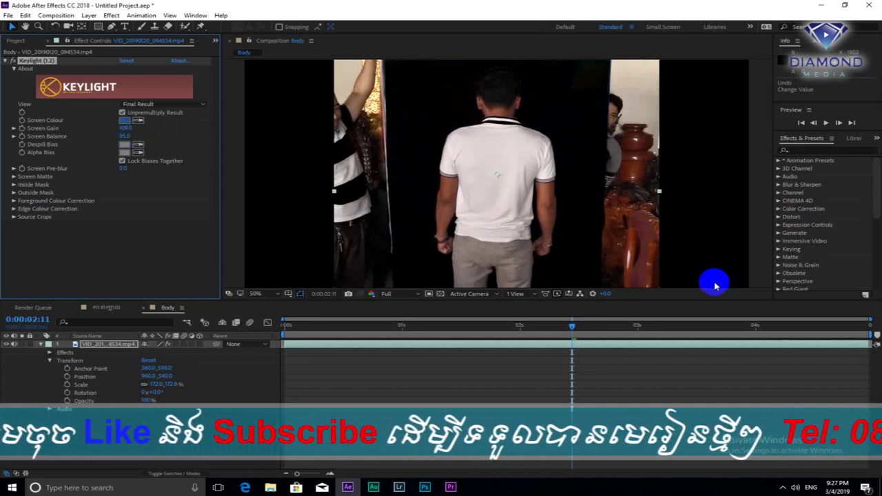
click(440, 294)
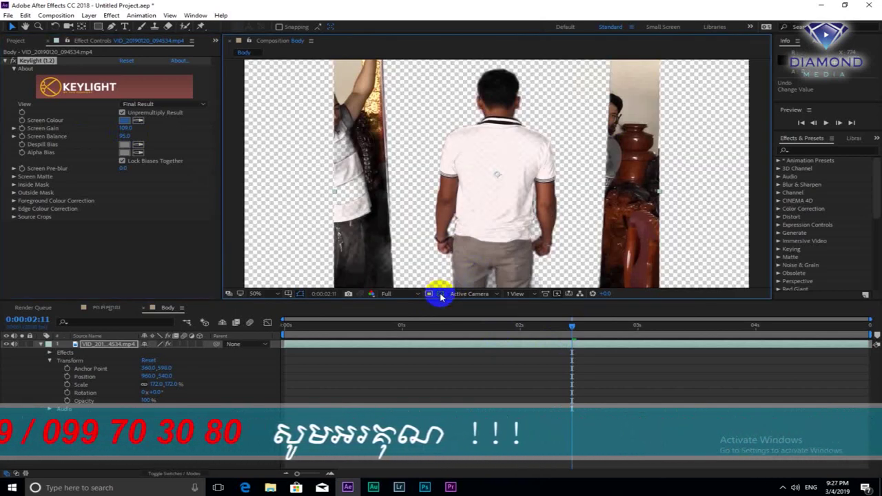
click(440, 294)
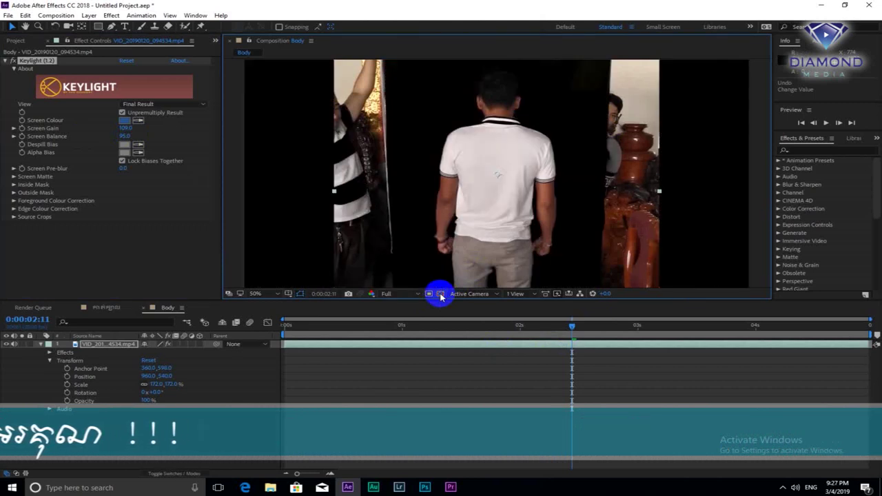
click(124, 132)
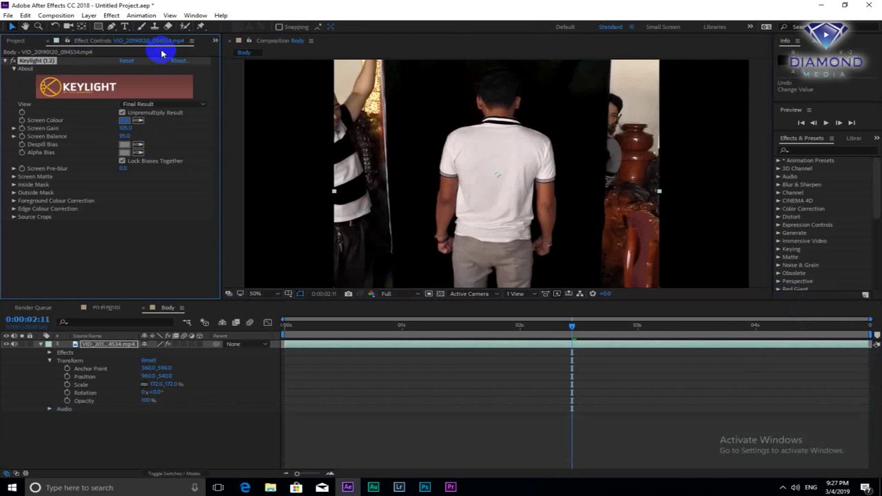
click(111, 14)
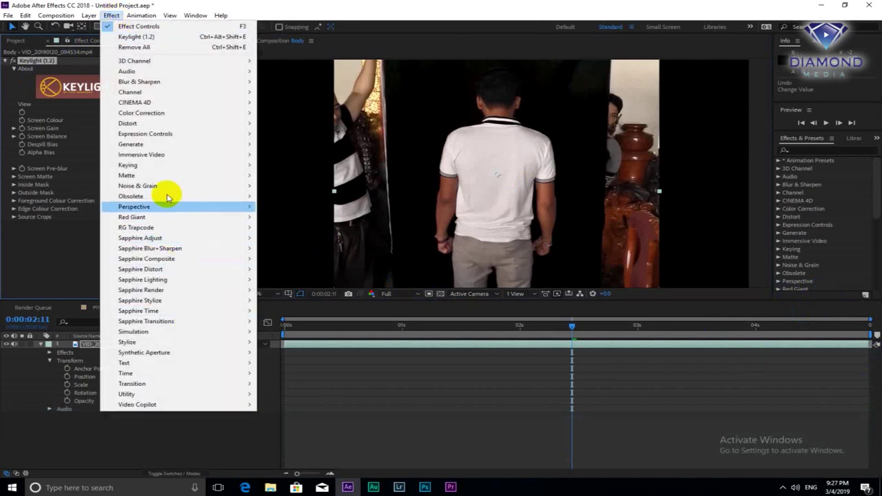
Apply Matte Choker to the keyed layer and turn on the transparency grid
mouse_move(168, 177)
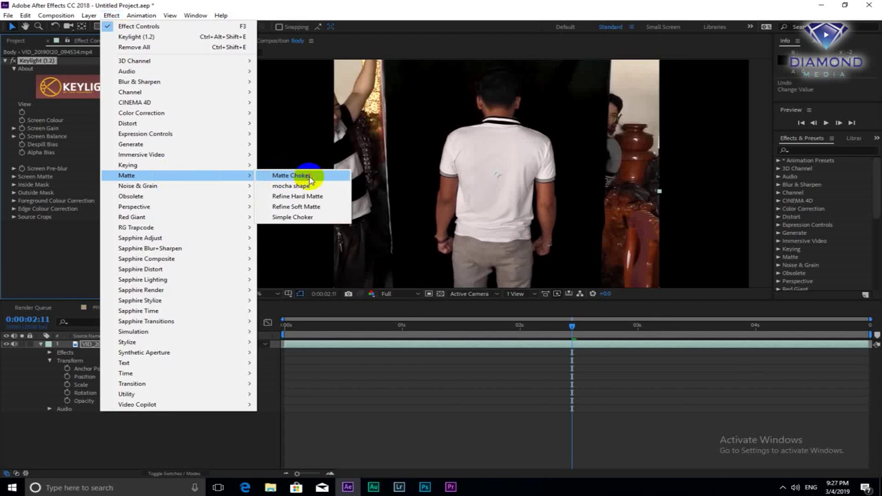
click(309, 177)
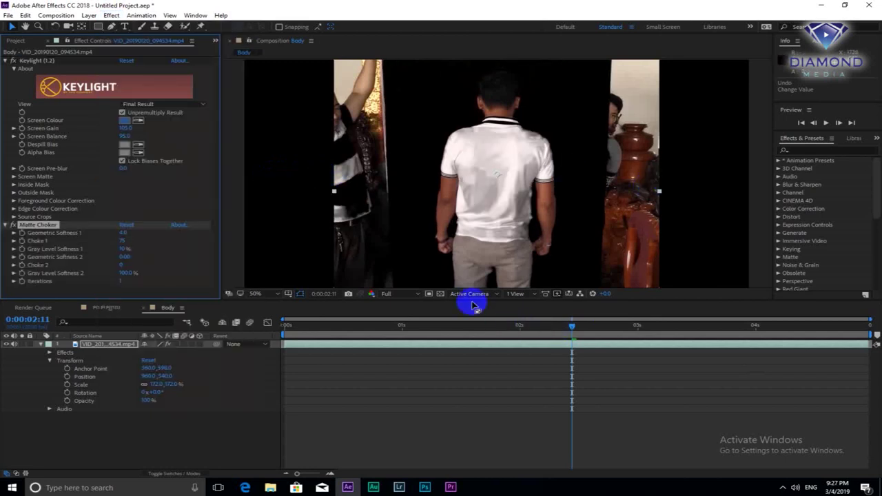
click(441, 294)
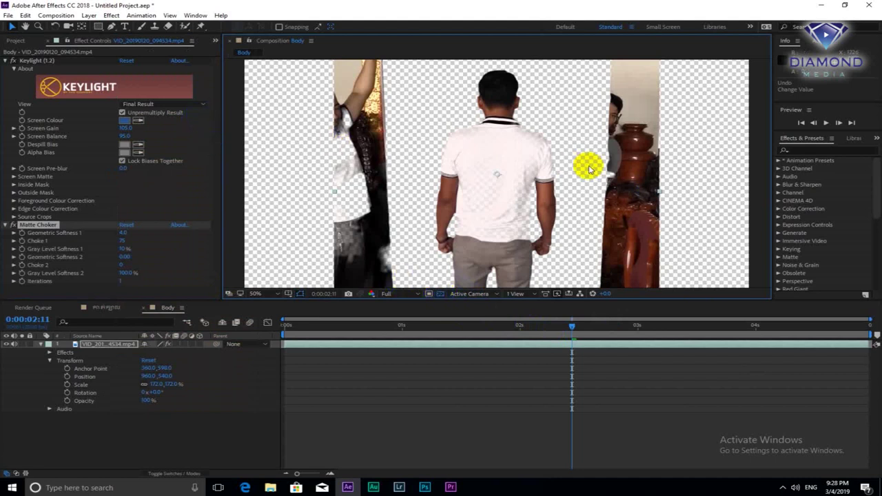
key(period)
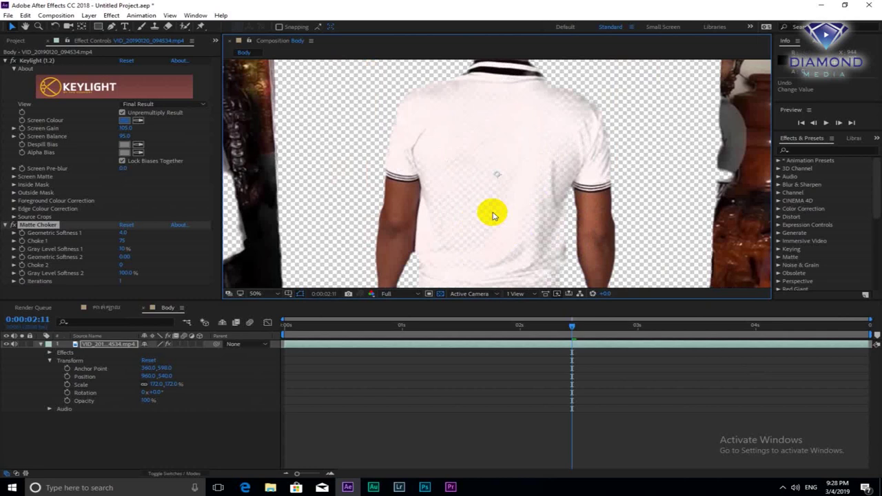
key(comma)
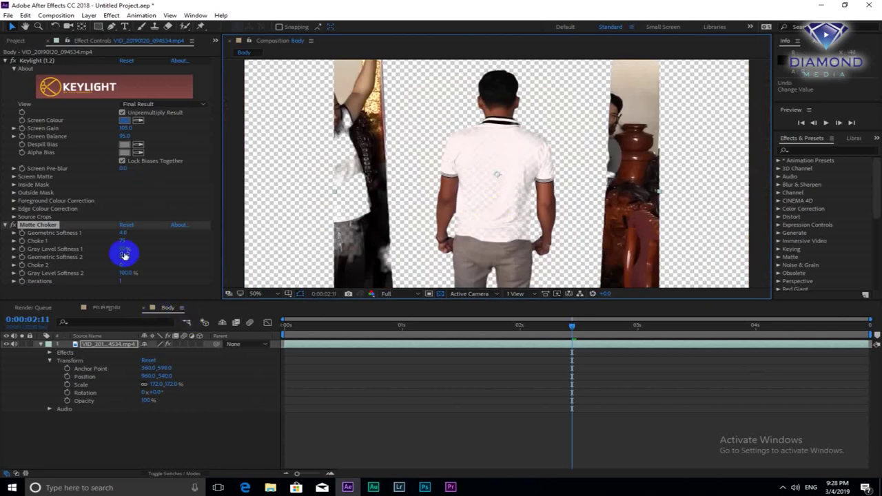
Set Geometric Softness 1 to 1.7, Choke 1 to 31 and Geometric Softness 2 to 0.90
click(116, 234)
mouse_move(116, 235)
mouse_down()
mouse_move(121, 248)
mouse_move(110, 243)
mouse_up()
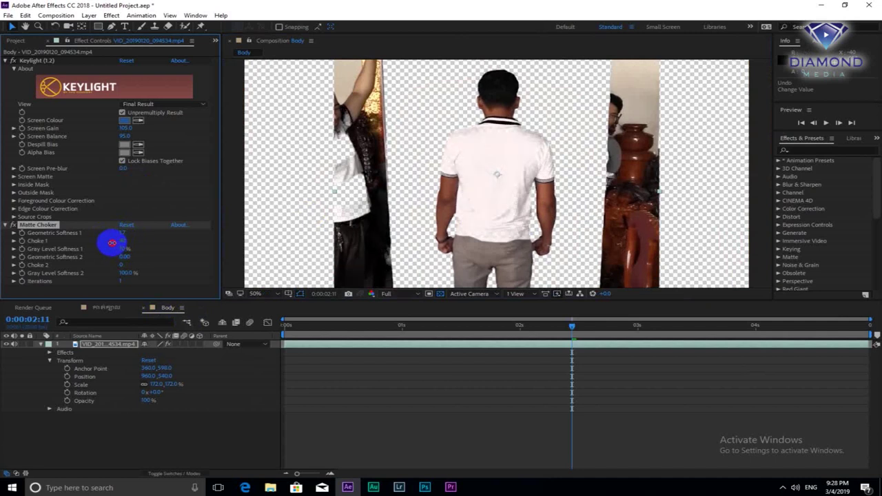
mouse_move(110, 242)
mouse_down()
mouse_move(120, 241)
mouse_move(101, 242)
mouse_up()
click(514, 110)
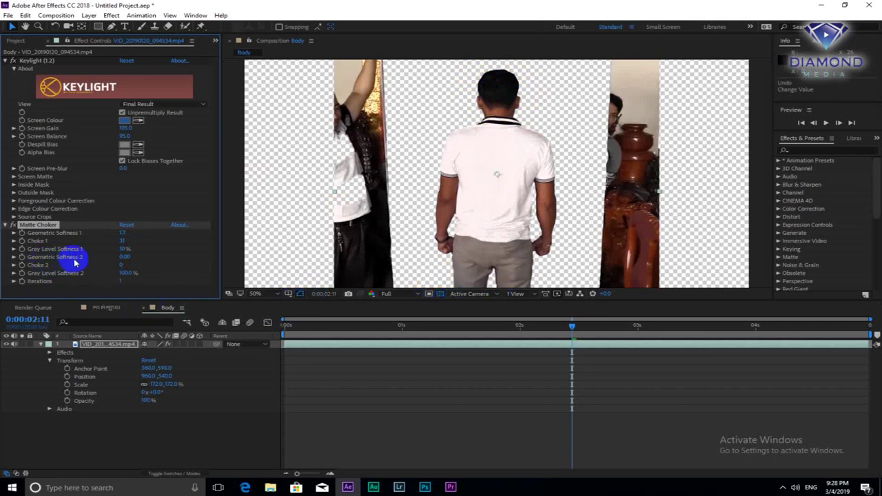
drag(124, 256, 130, 255)
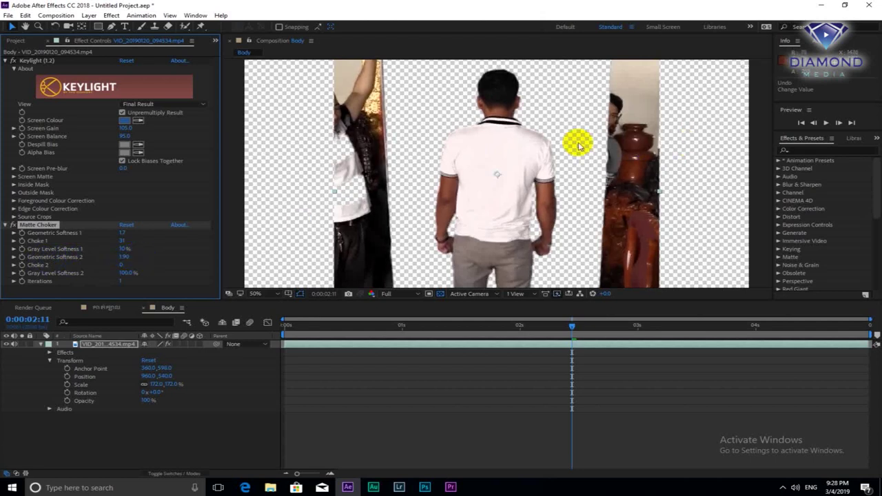
drag(122, 265, 137, 265)
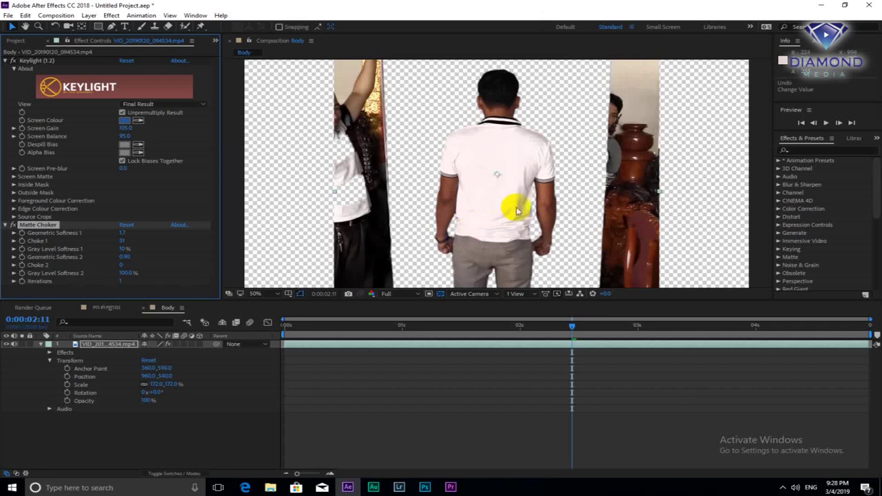
key(comma)
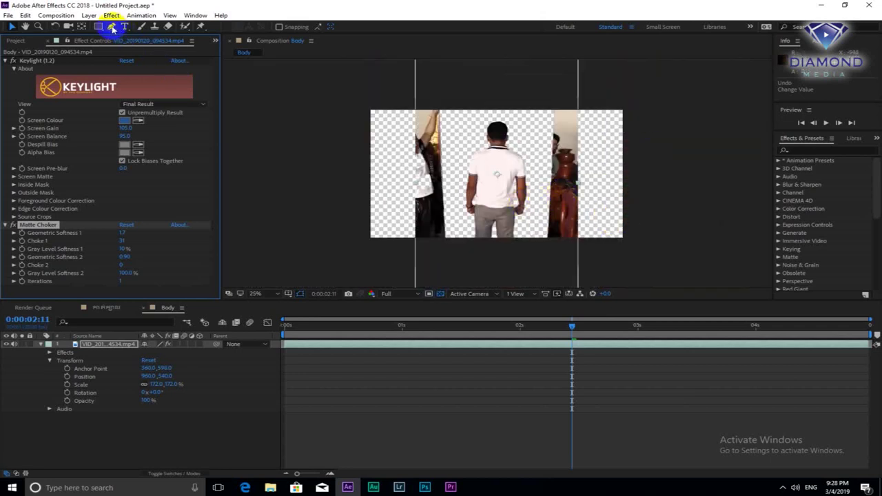
Draw a closed Pen-tool mask outlining the man from head to feet
click(112, 27)
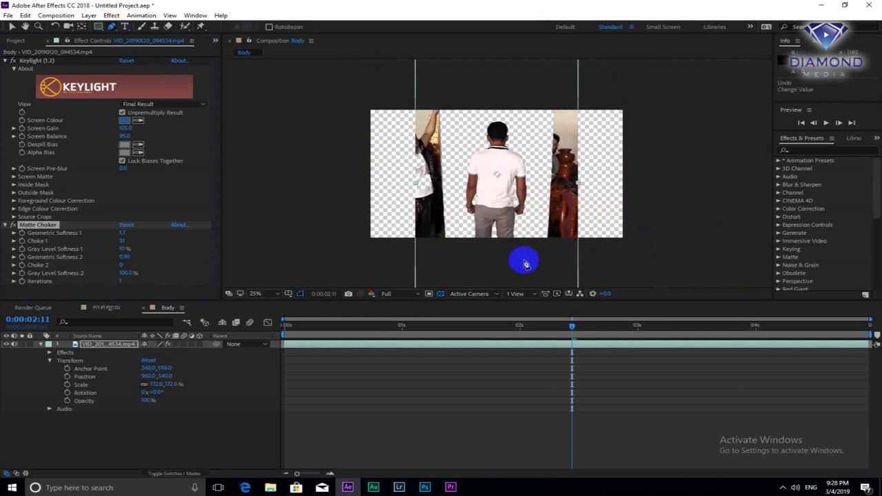
click(540, 250)
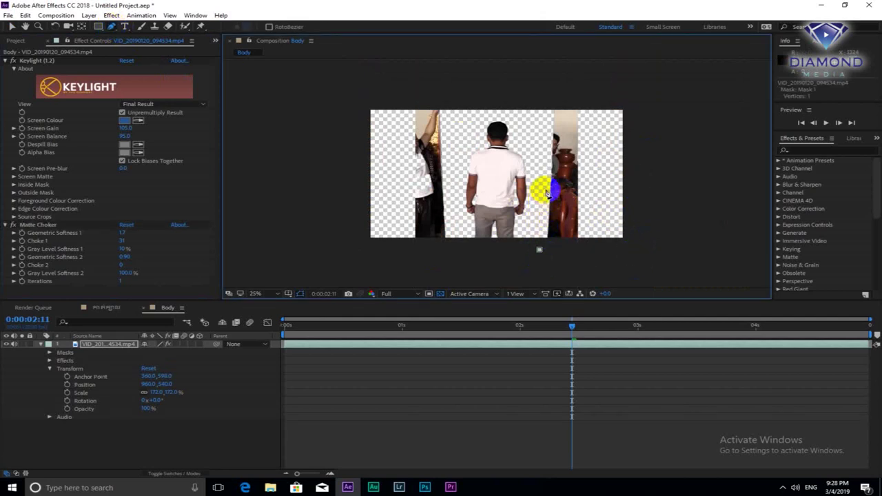
click(549, 138)
click(548, 108)
click(519, 97)
click(480, 98)
click(467, 103)
click(451, 108)
click(444, 135)
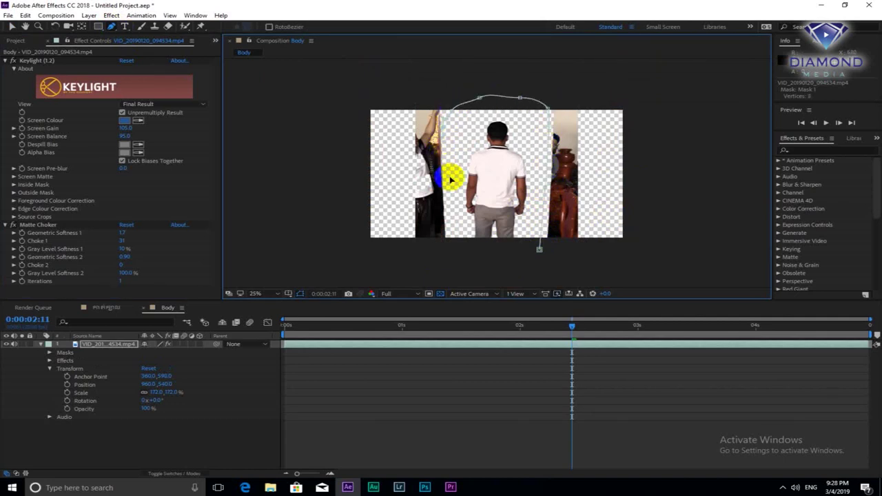
click(441, 214)
click(451, 247)
click(486, 259)
click(501, 259)
click(518, 258)
click(539, 251)
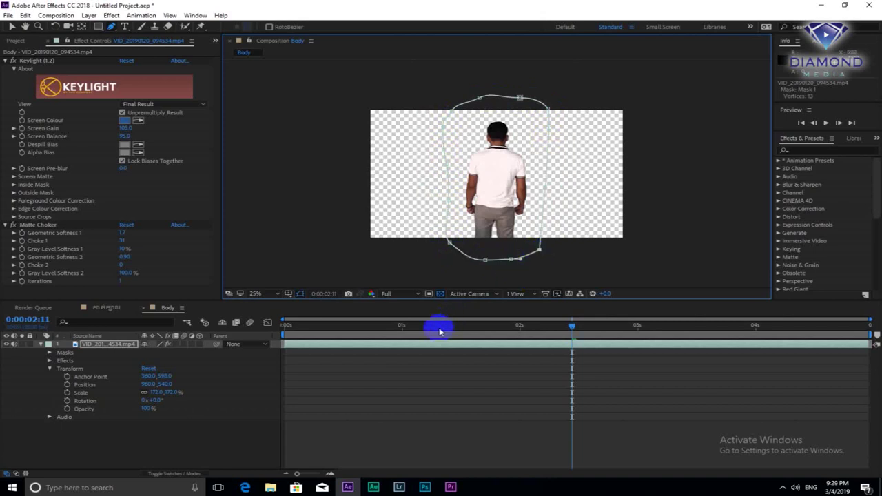
On the first frame, add and move Mask 1 points to cut the pole out
click(383, 326)
drag(381, 326, 279, 334)
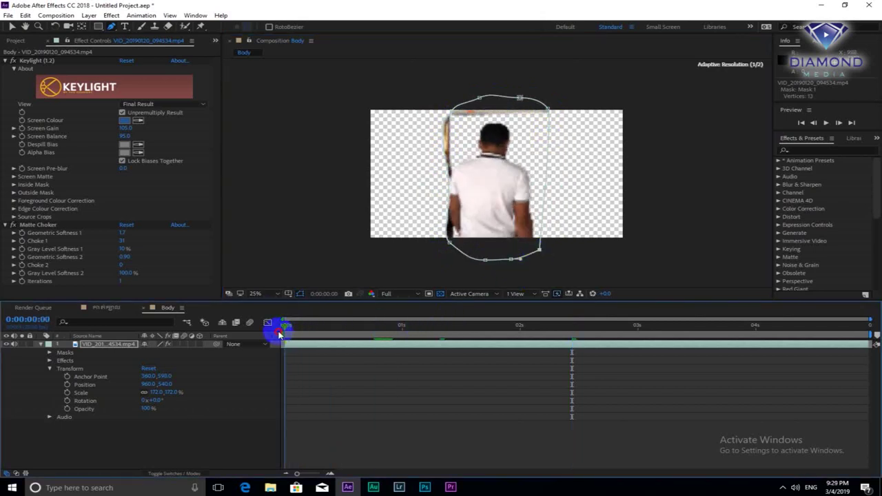
click(330, 346)
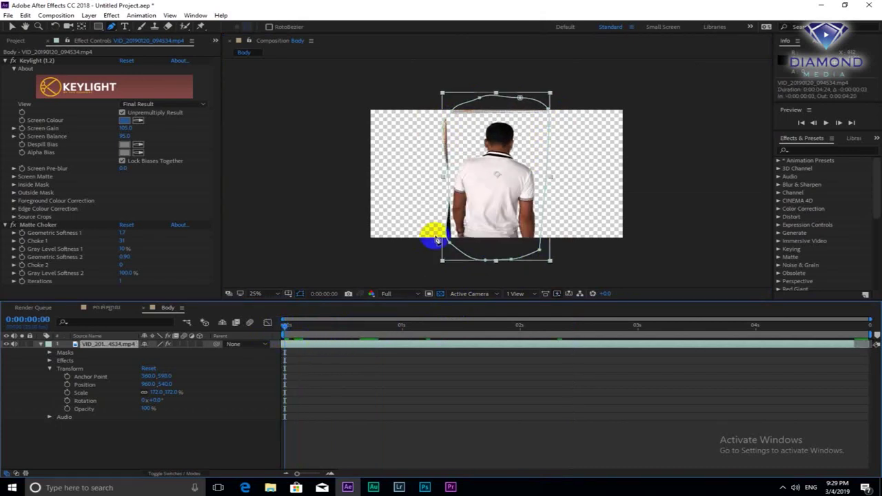
key(period)
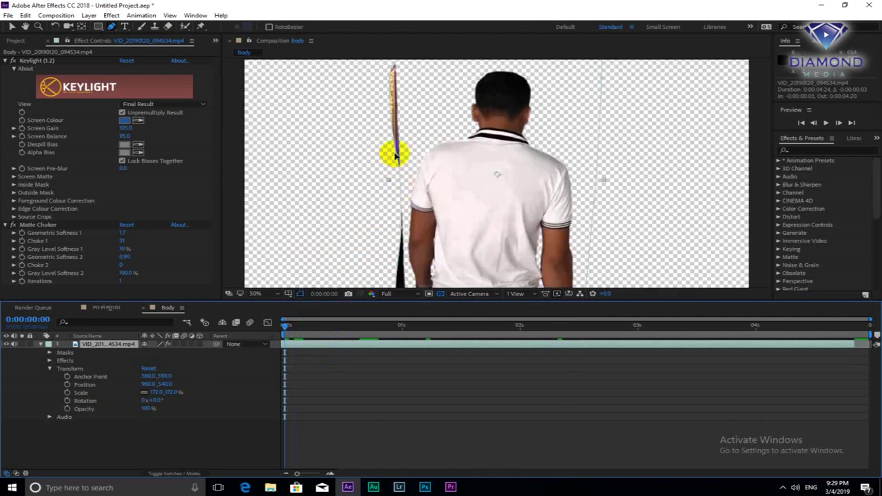
click(395, 155)
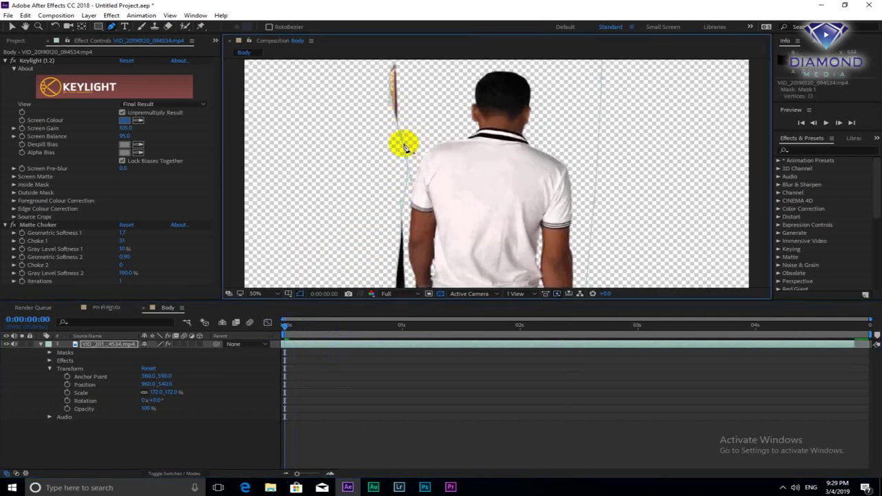
drag(388, 83, 405, 81)
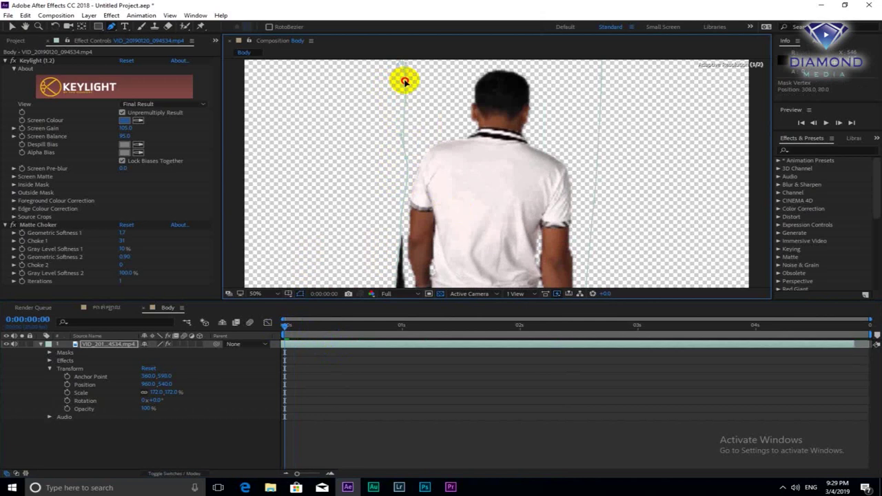
scroll(453, 253, down, 1)
click(452, 248)
scroll(431, 264, up, 1)
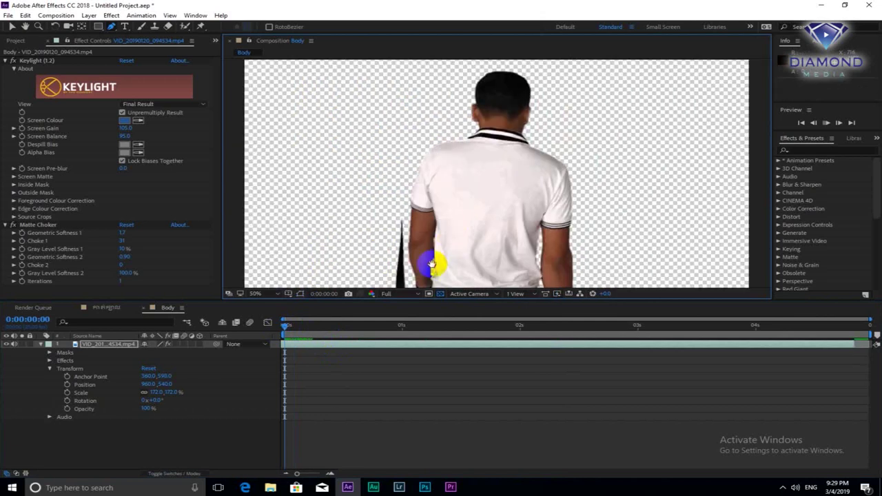
drag(431, 264, 466, 177)
click(443, 216)
drag(443, 219, 460, 231)
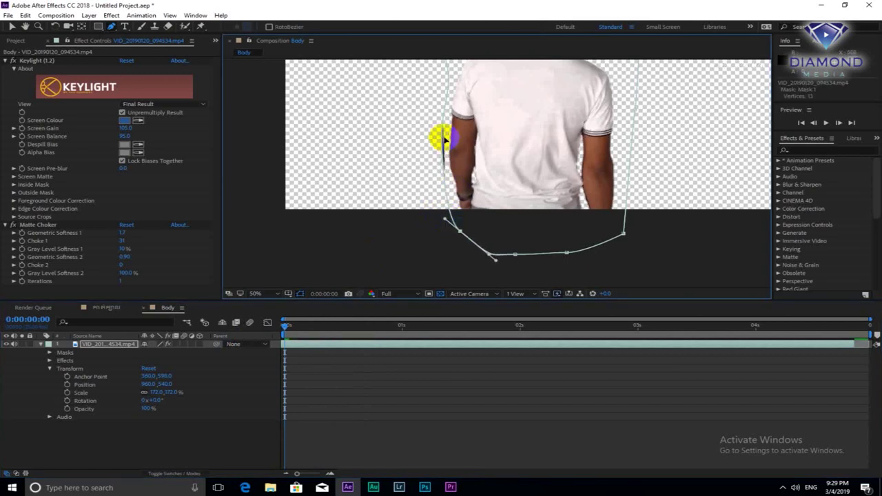
Preview the masked clip, then return to around 3 seconds
drag(315, 326, 596, 338)
scroll(650, 211, down, 2)
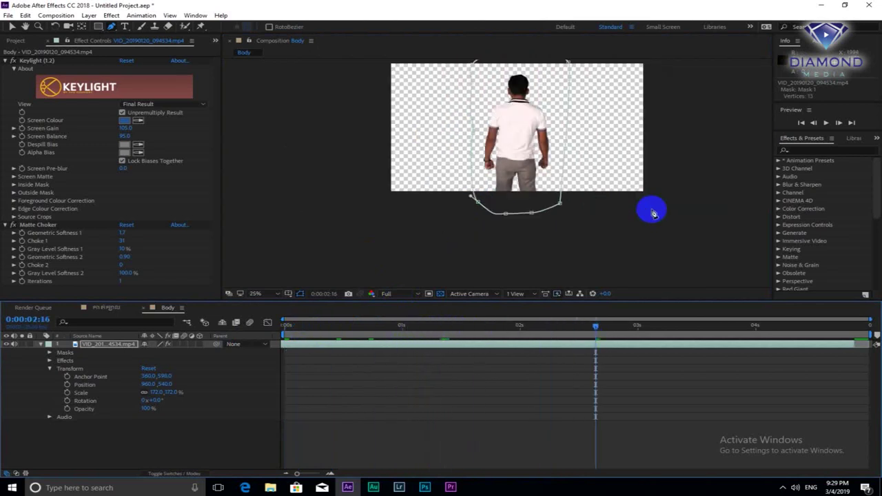
key(space)
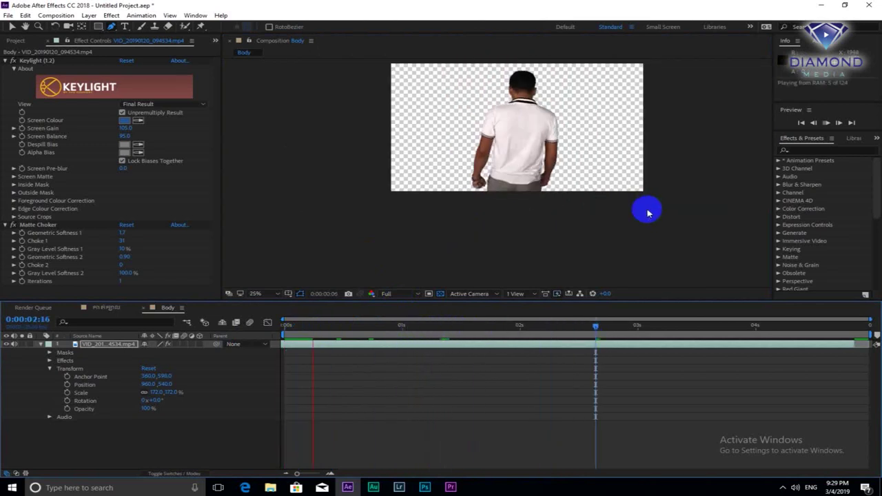
key(space)
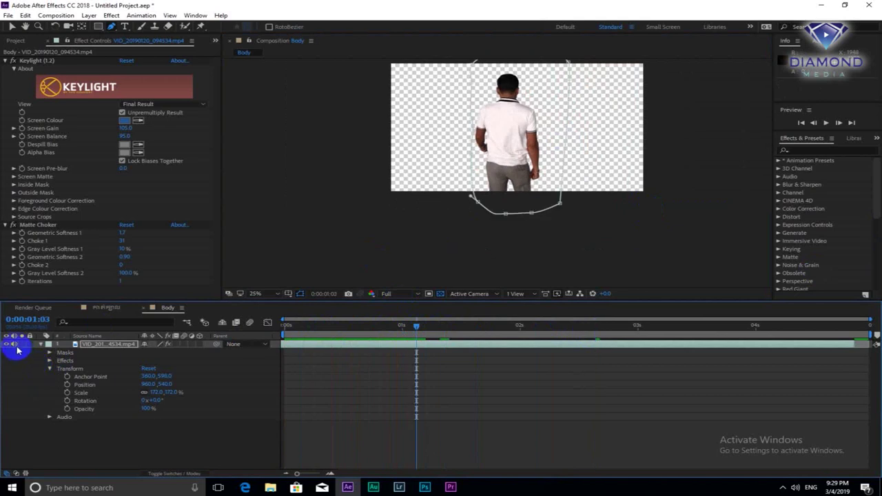
key(space)
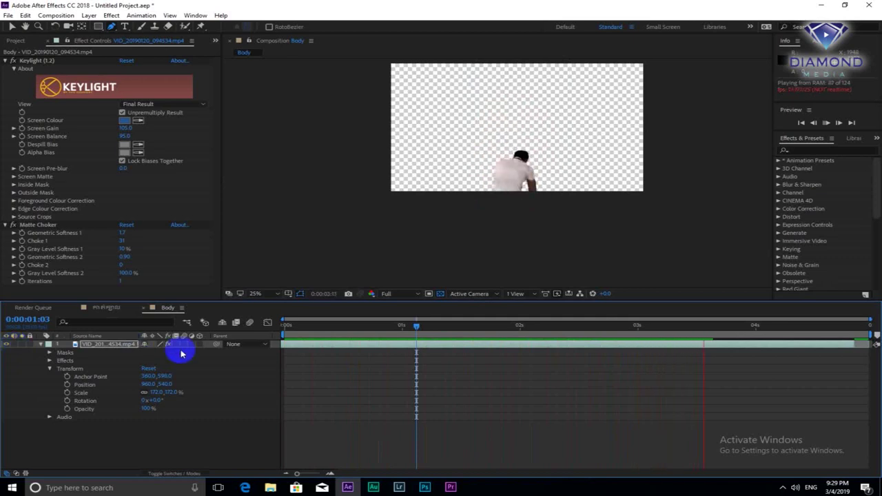
key(space)
mouse_move(548, 337)
mouse_down()
mouse_move(654, 329)
mouse_move(416, 330)
mouse_up()
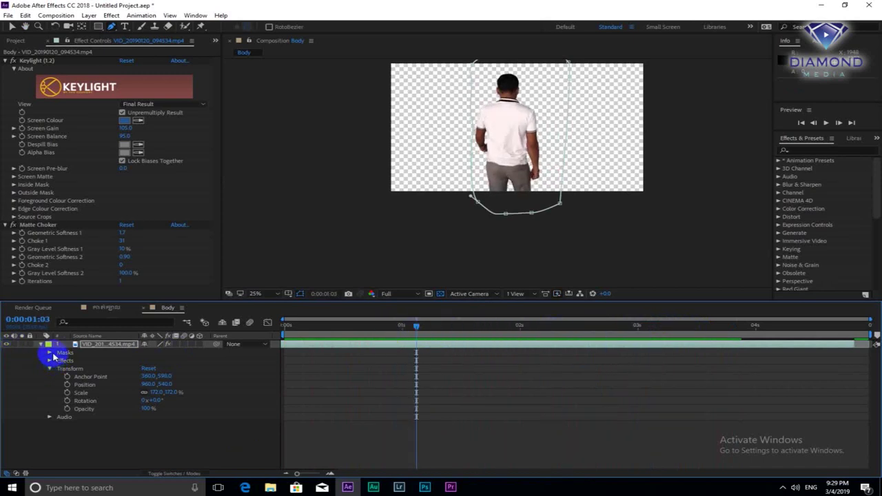
Reveal Mask 1 and set Mask Path, Opacity and Expansion keyframes at 0:00:02:06
click(49, 352)
click(58, 360)
click(77, 370)
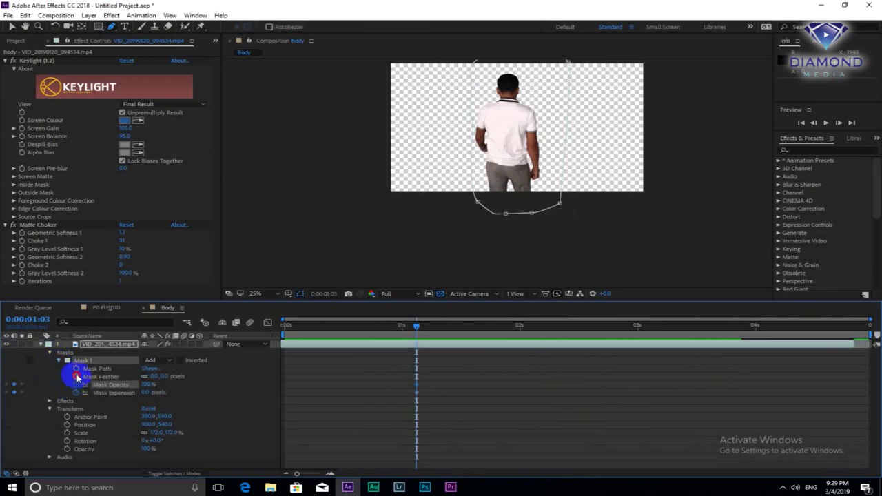
drag(521, 330, 549, 334)
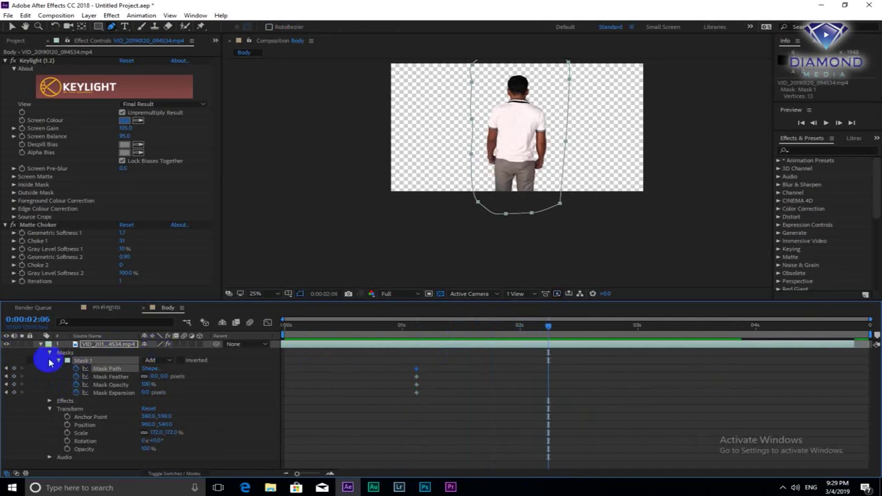
click(19, 370)
click(14, 368)
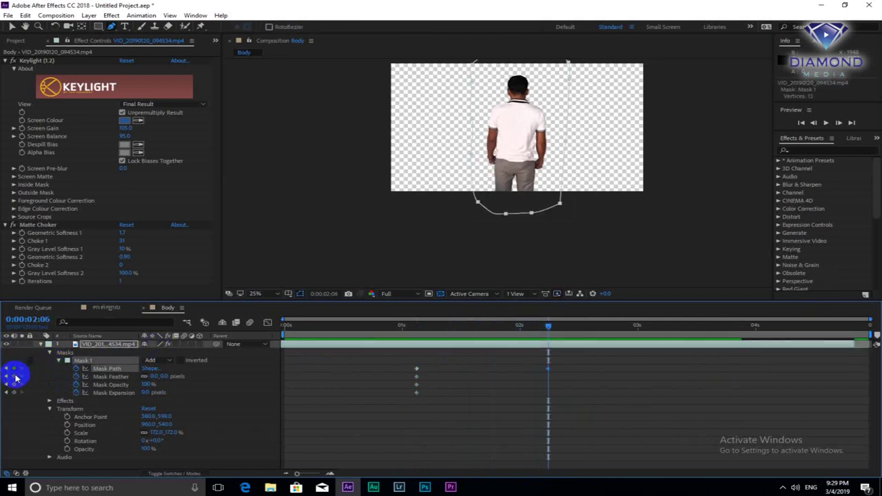
click(14, 384)
click(14, 392)
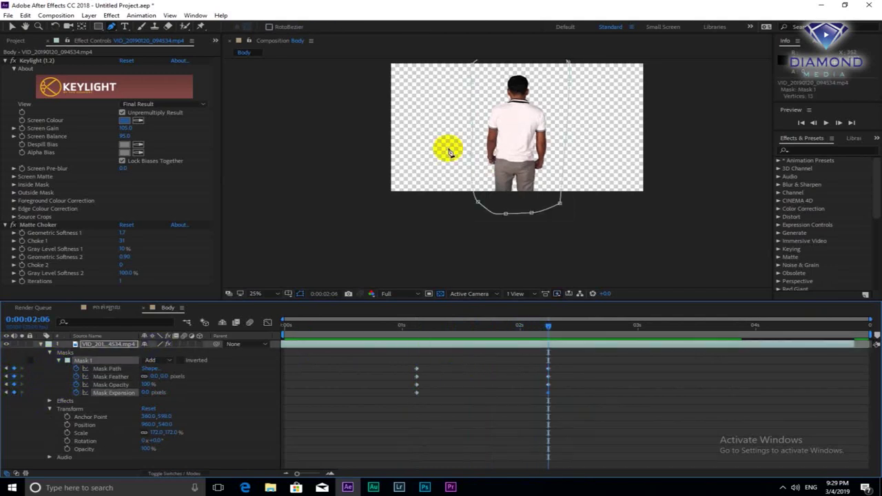
Adjust the mask vertices to fit the man at 0:00:02:06
mouse_move(457, 122)
mouse_down()
mouse_move(465, 124)
mouse_move(462, 157)
mouse_up()
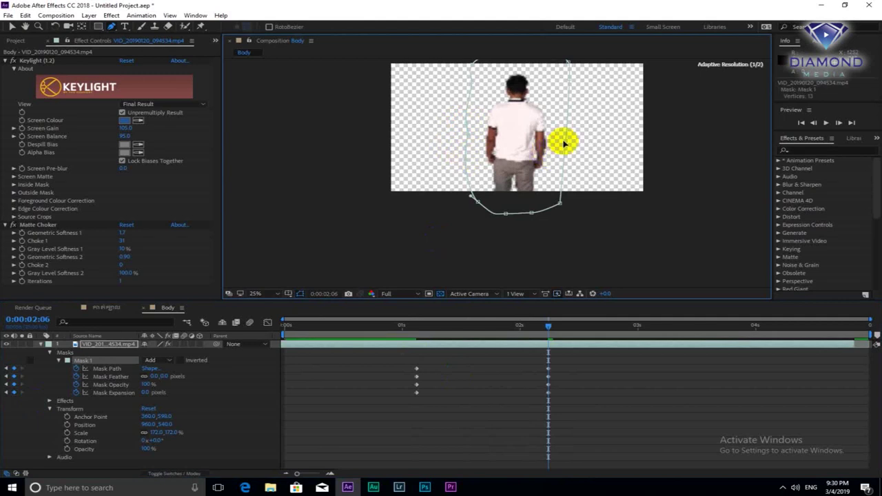
drag(583, 85, 568, 111)
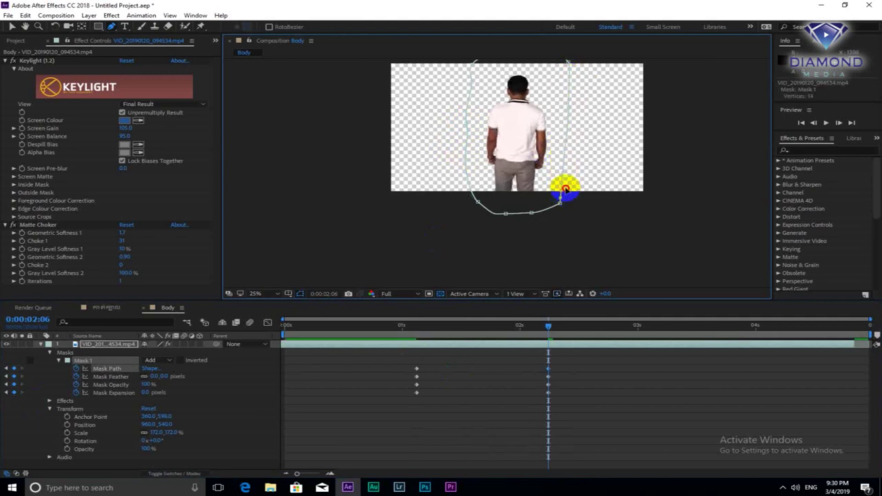
drag(565, 191, 572, 193)
drag(567, 144, 565, 157)
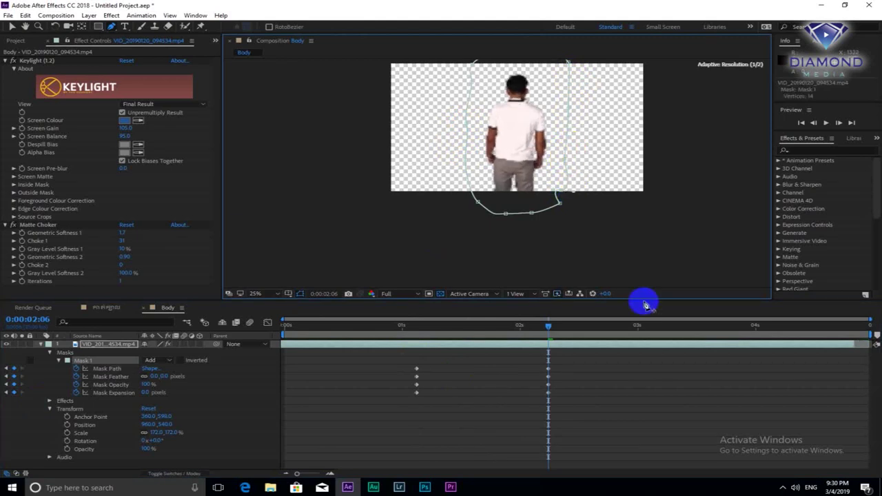
At a later frame, reshape the mask around the bent-over man
mouse_move(552, 329)
mouse_down()
mouse_move(619, 330)
mouse_move(684, 351)
mouse_move(669, 357)
mouse_move(838, 366)
mouse_move(724, 376)
mouse_up()
click(495, 195)
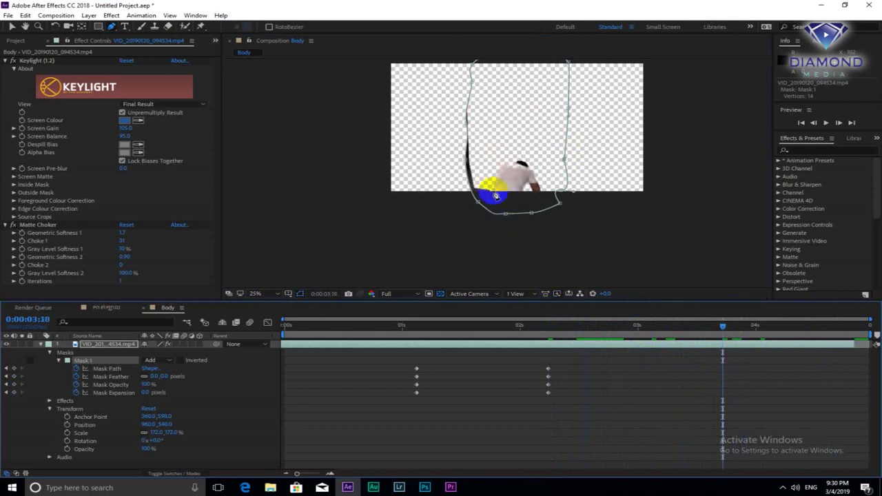
drag(468, 159, 465, 125)
click(477, 201)
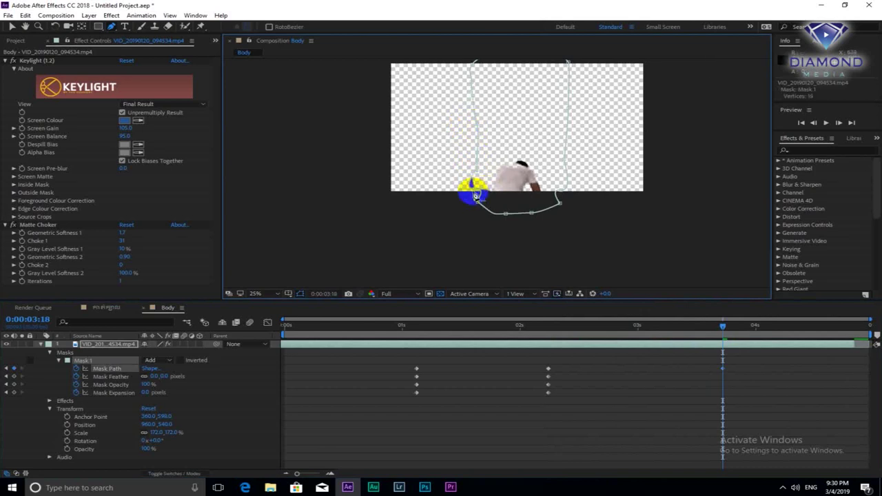
drag(476, 196, 473, 193)
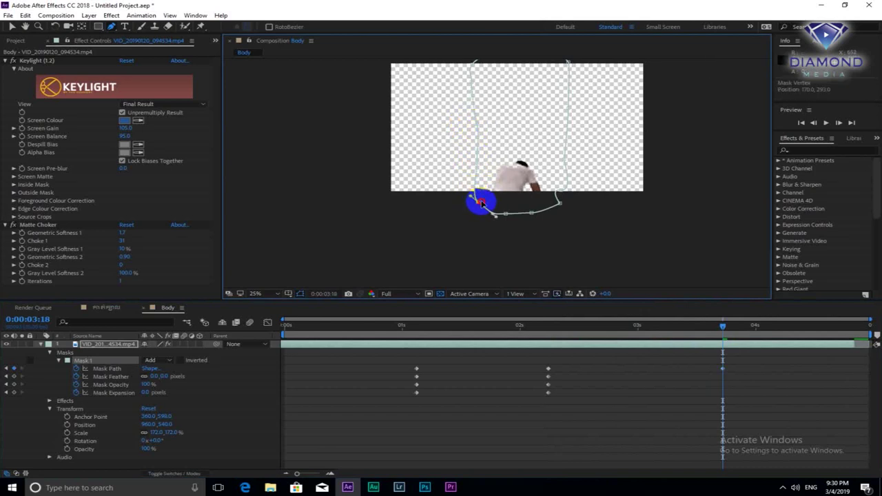
drag(487, 202, 492, 200)
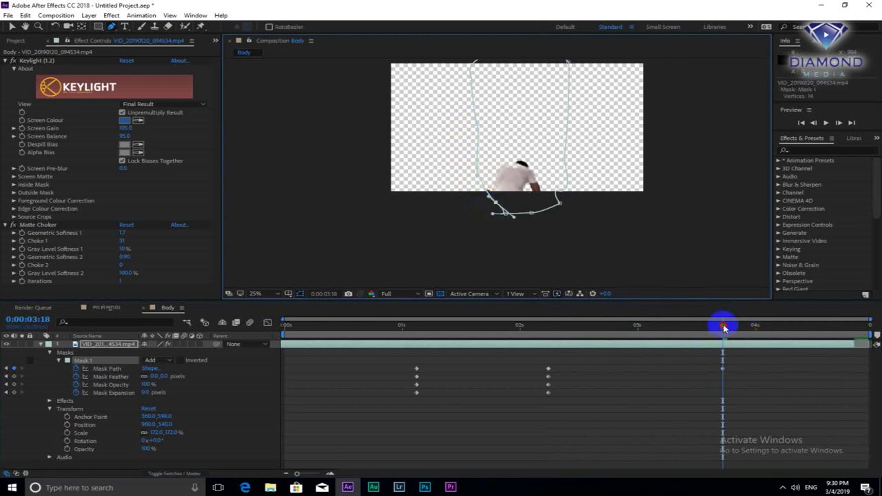
Preview the animated mask and step to 0:00:03:16 to check it
drag(723, 328, 764, 331)
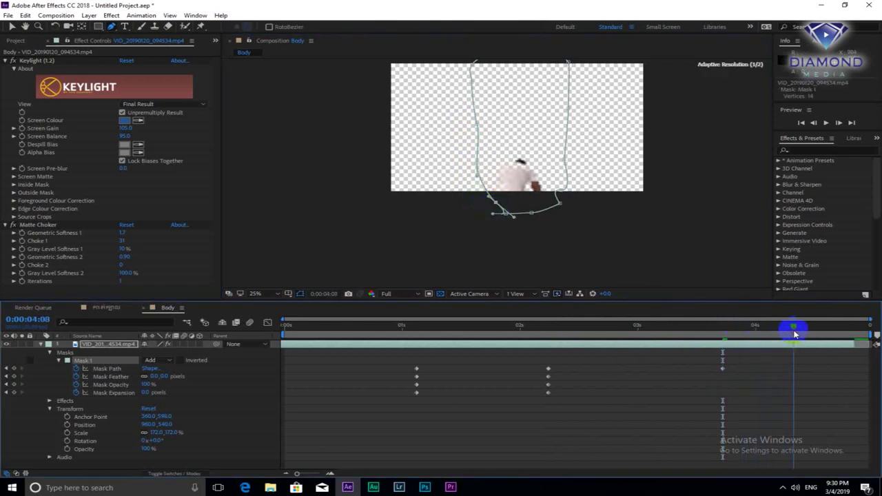
drag(794, 335, 552, 329)
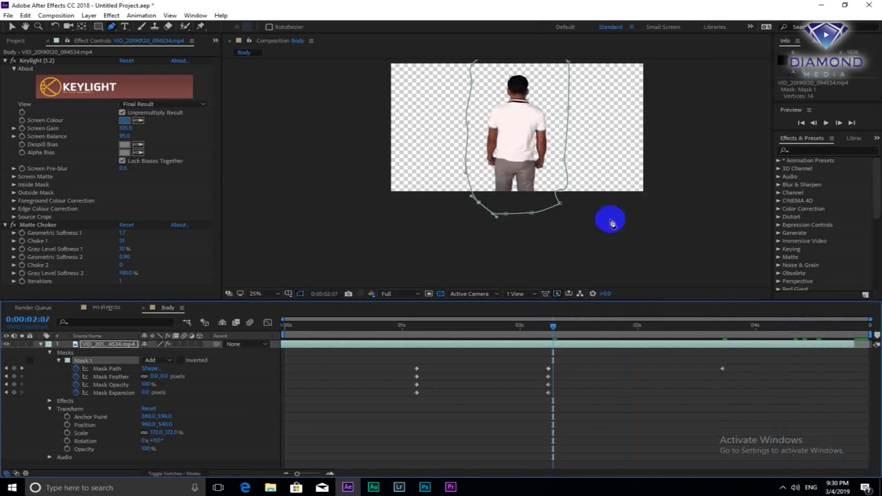
key(space)
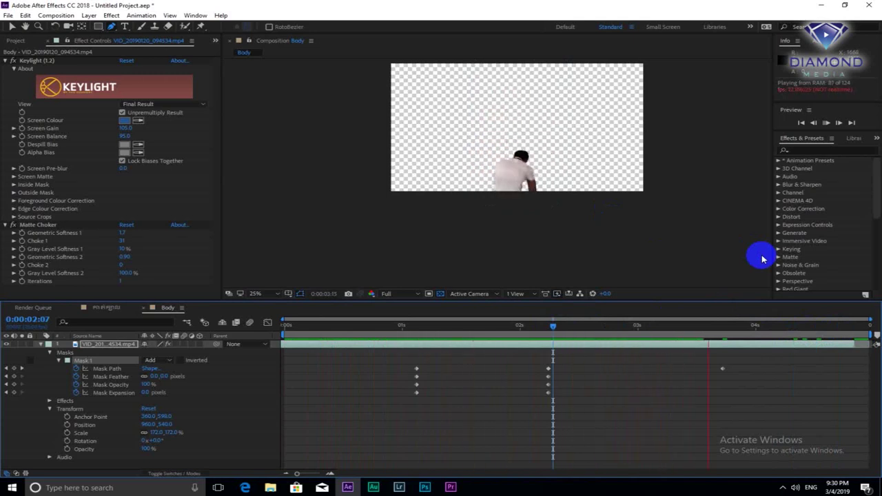
key(space)
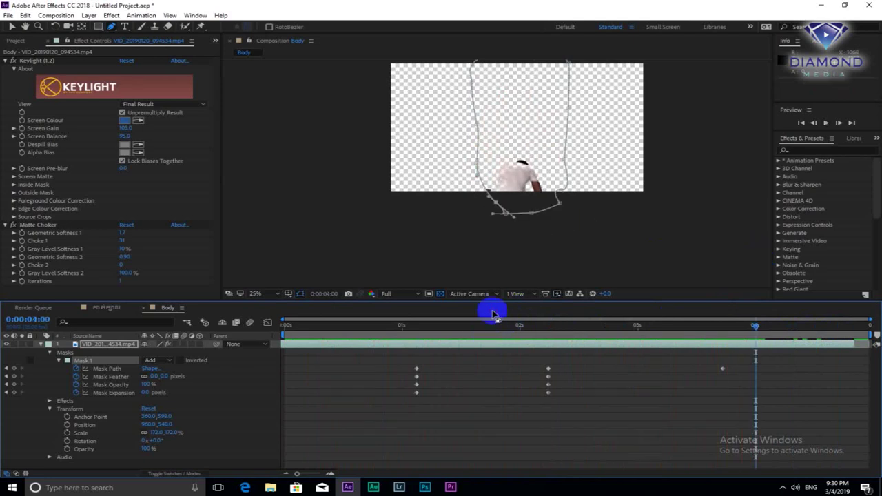
drag(482, 326, 732, 357)
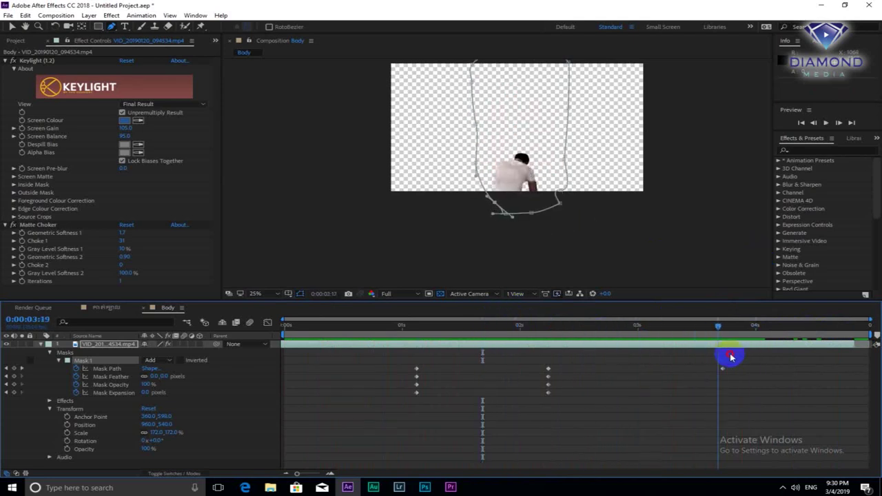
drag(718, 359, 710, 359)
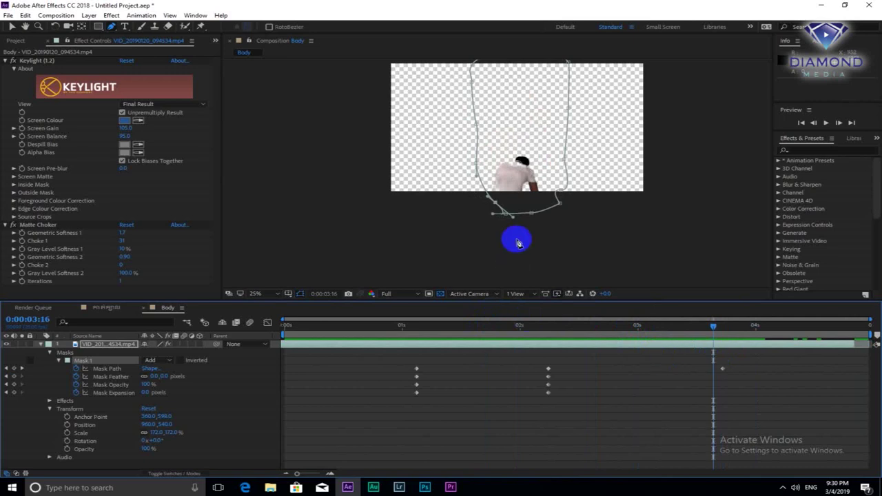
scroll(520, 174, up, 2)
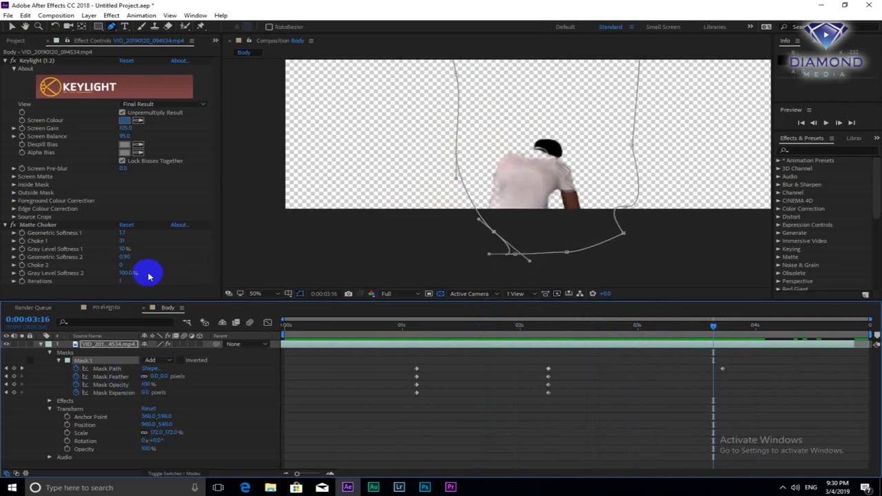
Retune Matte Choker's Choke 1 and Geometric Softness 1, and set Keylight Screen Gain to 100
drag(122, 241, 103, 239)
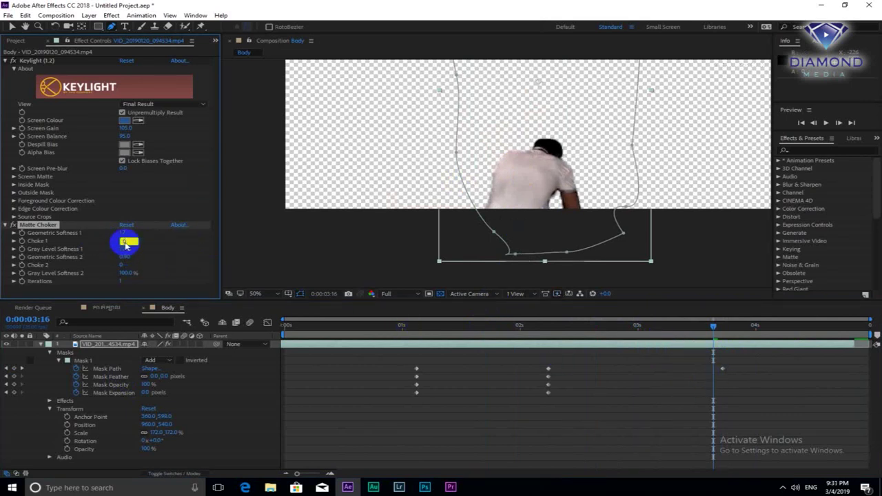
drag(122, 235, 138, 230)
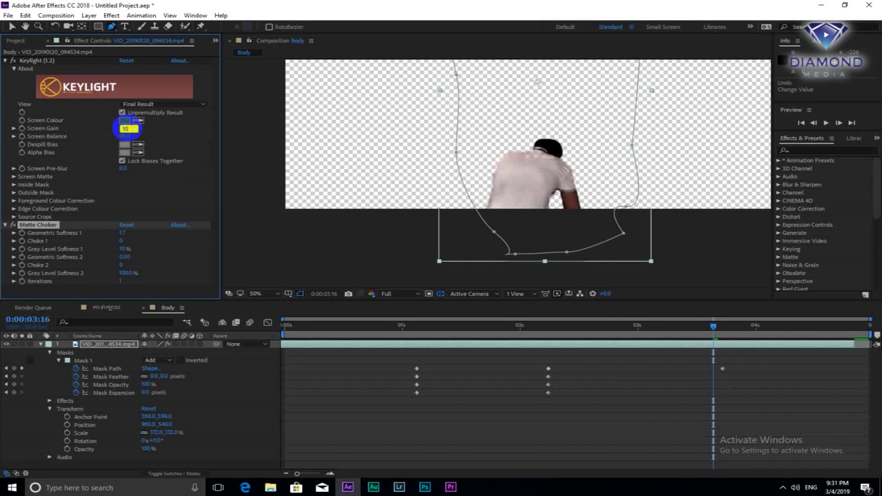
text(0)
key(Return)
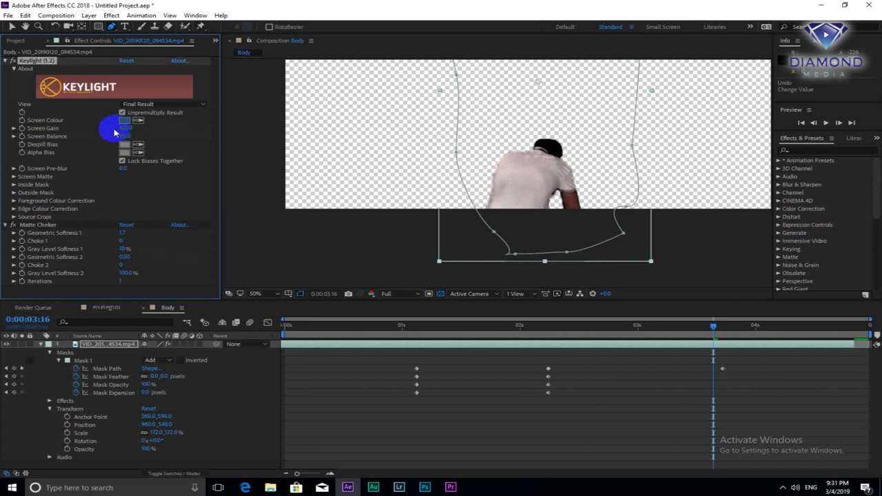
Lower Screen Gain to 96 and scrub the Body footage to check the key
drag(123, 129, 124, 131)
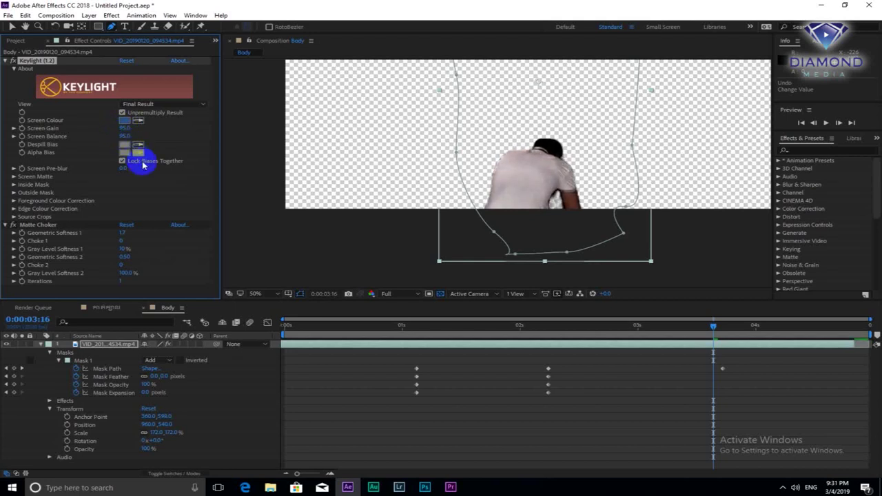
drag(600, 337, 534, 337)
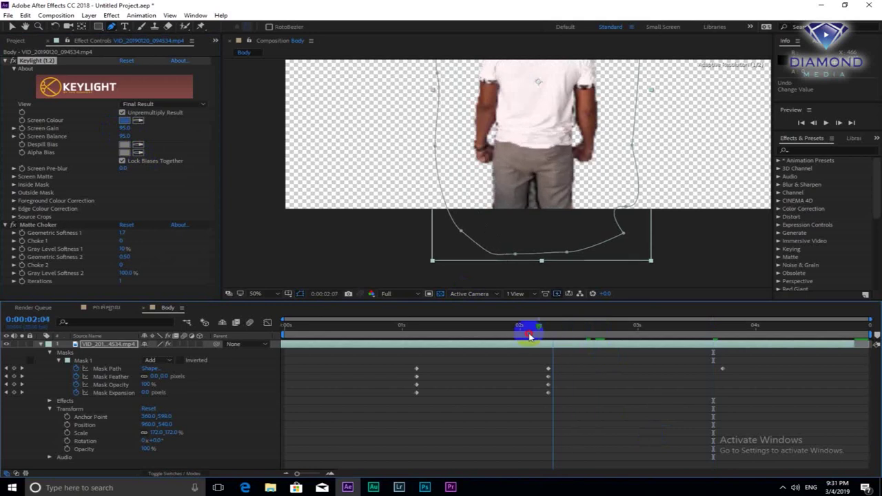
click(590, 339)
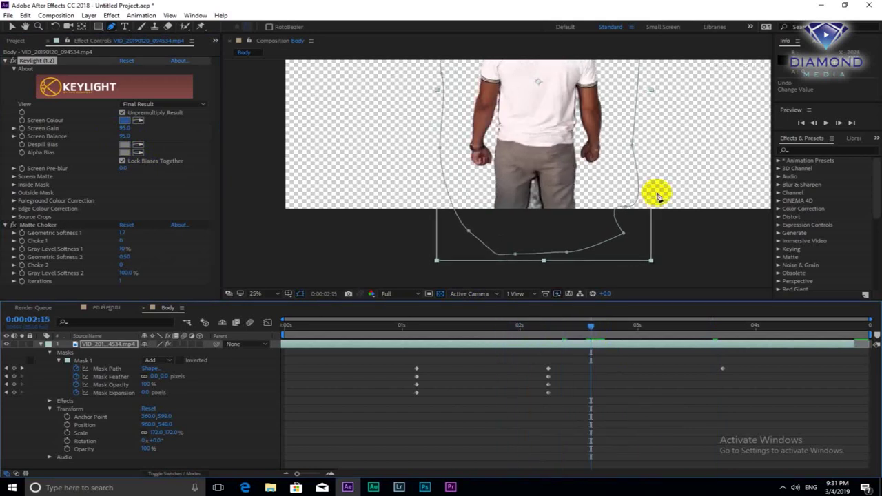
scroll(658, 196, down, 2)
click(125, 129)
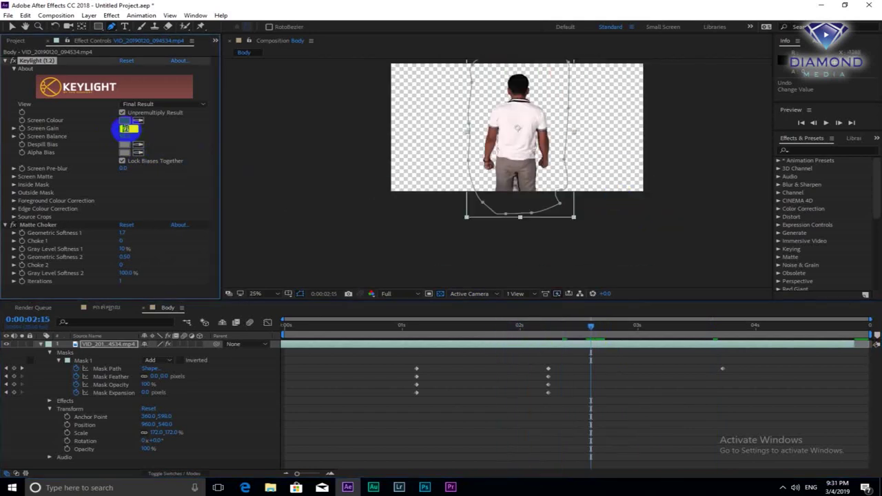
click(527, 335)
drag(529, 337, 635, 355)
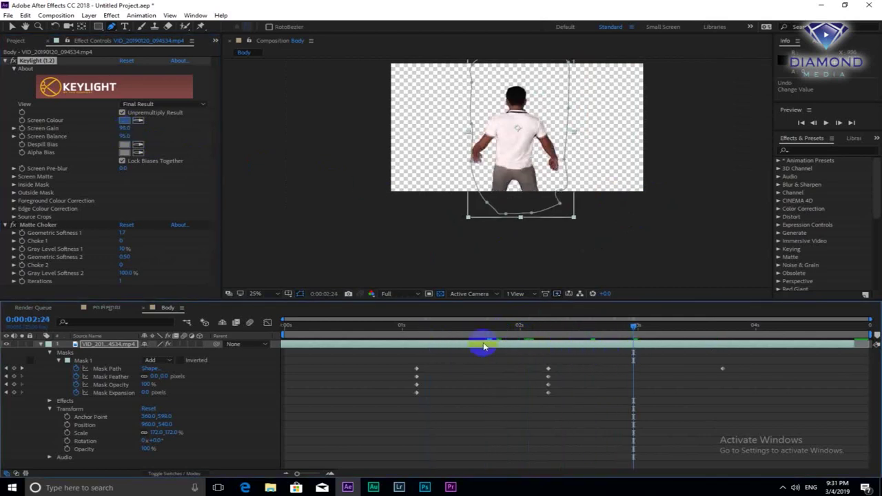
mouse_move(464, 335)
mouse_down()
mouse_move(542, 358)
mouse_move(615, 363)
mouse_up()
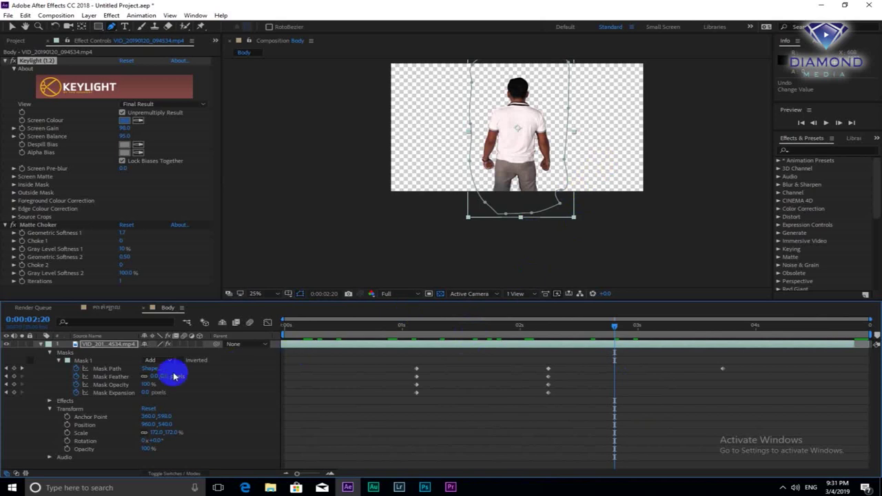
click(98, 309)
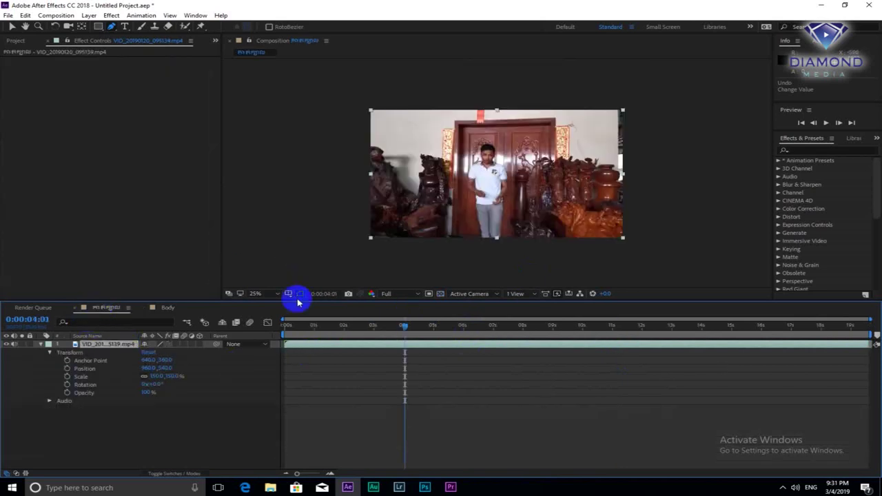
Cut the showroom clip's end to about 8 seconds and trim the comp to the work area
mouse_move(417, 335)
mouse_down()
mouse_move(646, 358)
mouse_move(857, 346)
mouse_move(485, 335)
mouse_move(850, 337)
mouse_move(419, 333)
mouse_move(609, 334)
mouse_up()
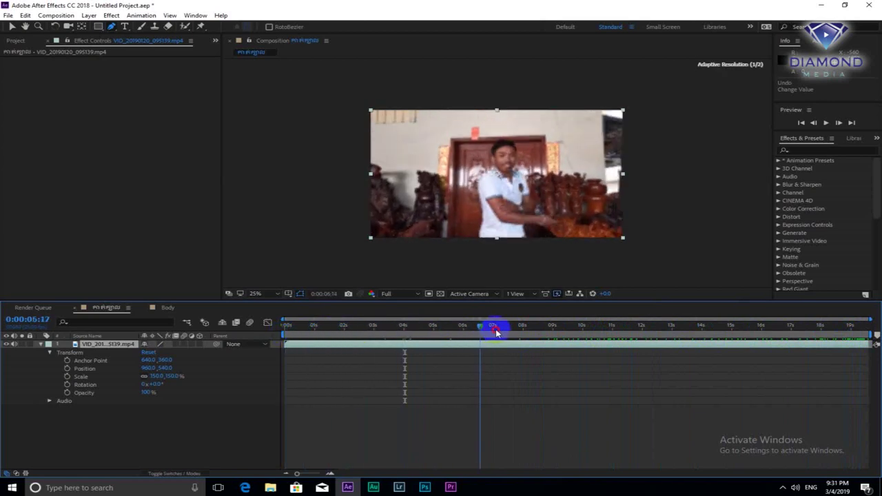
mouse_move(610, 334)
mouse_down()
mouse_move(567, 337)
mouse_move(618, 337)
mouse_up()
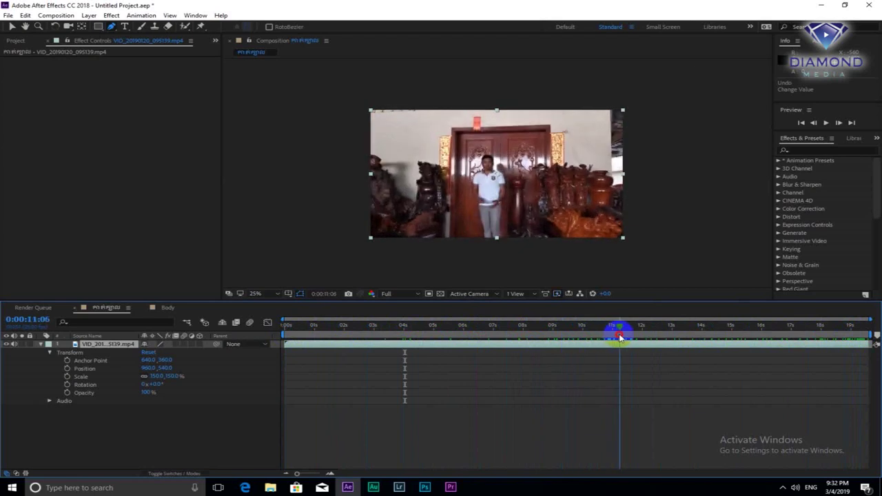
mouse_move(621, 348)
mouse_down()
mouse_move(292, 344)
mouse_move(324, 334)
mouse_move(424, 337)
mouse_up()
mouse_move(529, 346)
mouse_down()
mouse_move(873, 346)
mouse_move(534, 373)
mouse_up()
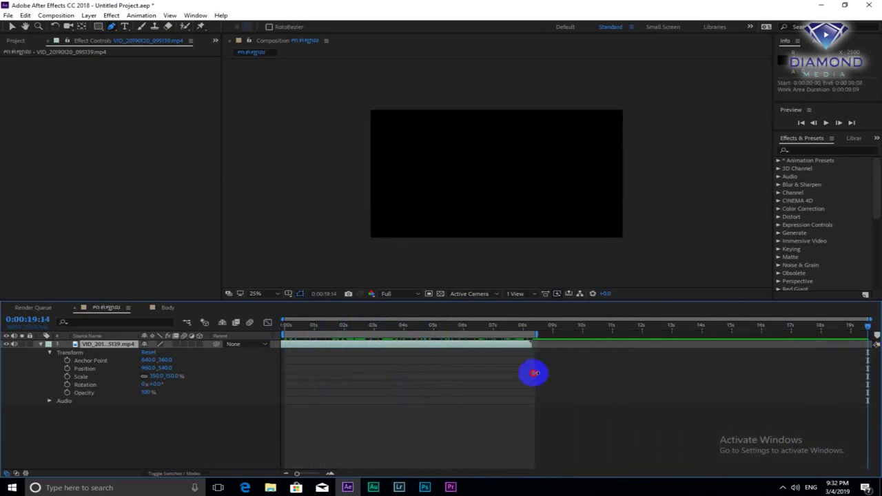
drag(521, 367, 520, 343)
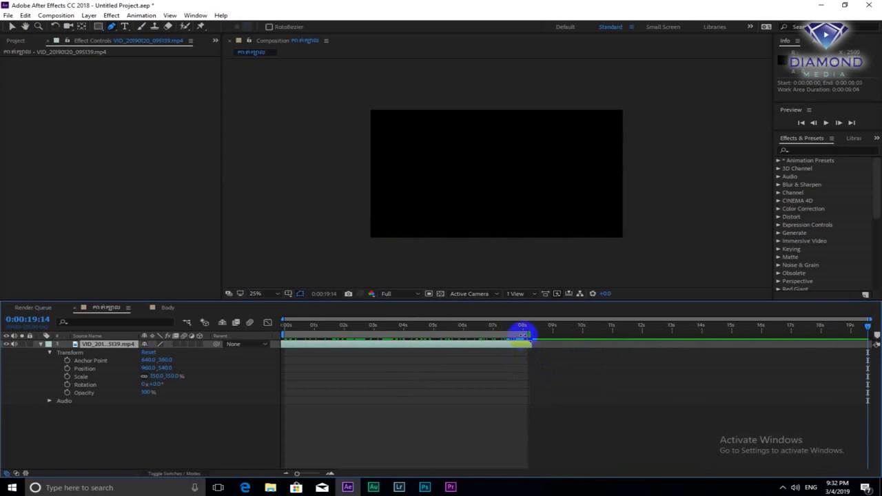
right_click(521, 337)
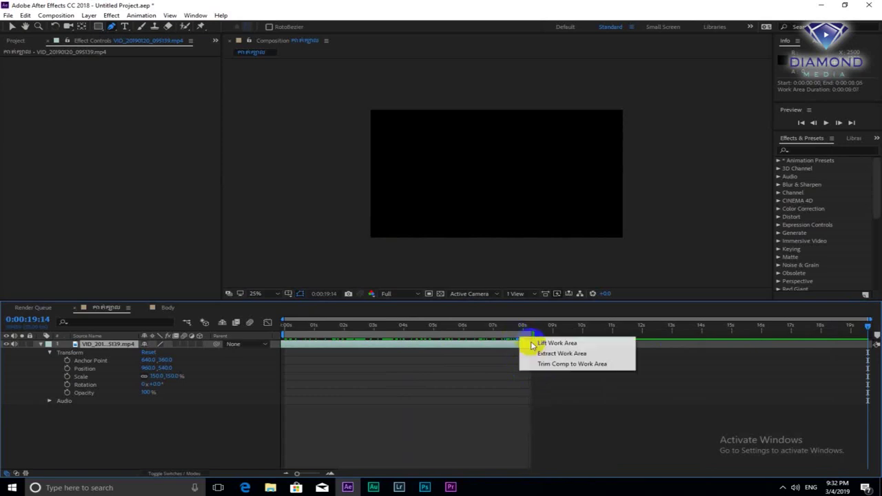
click(545, 362)
Scrub through the trimmed clip and shorten the composition to 8 seconds
drag(736, 336, 801, 312)
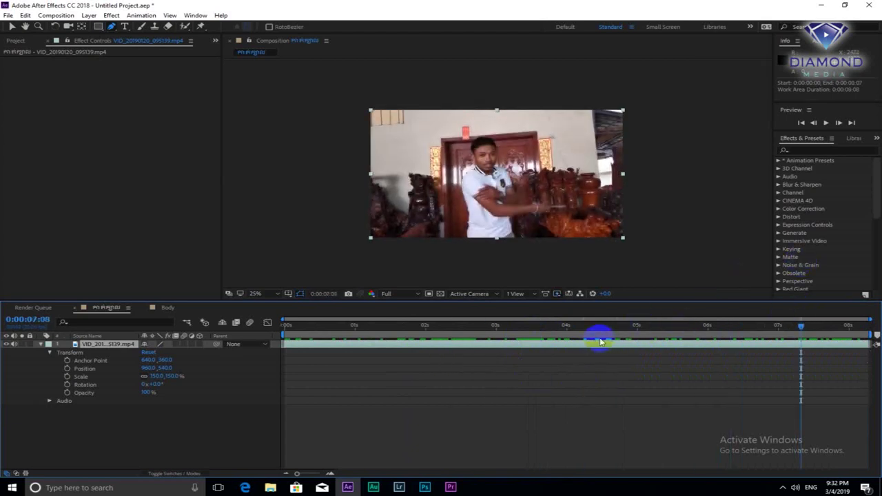
drag(617, 330, 742, 330)
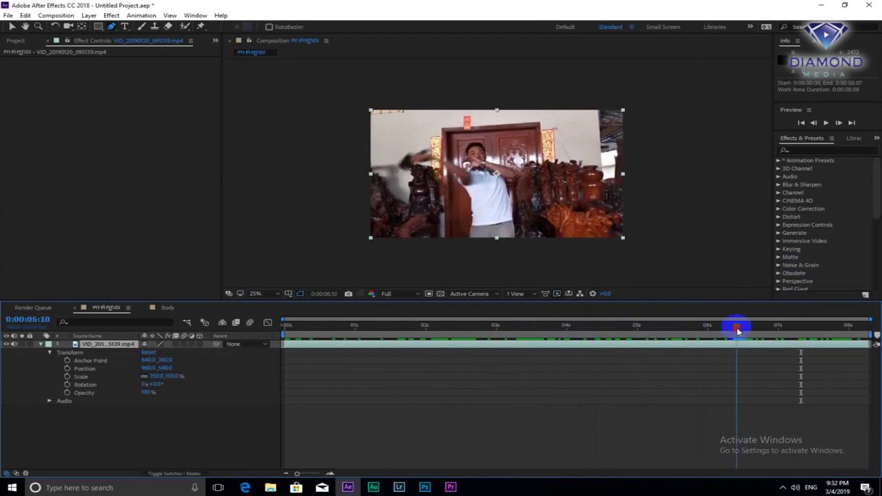
drag(742, 330, 387, 343)
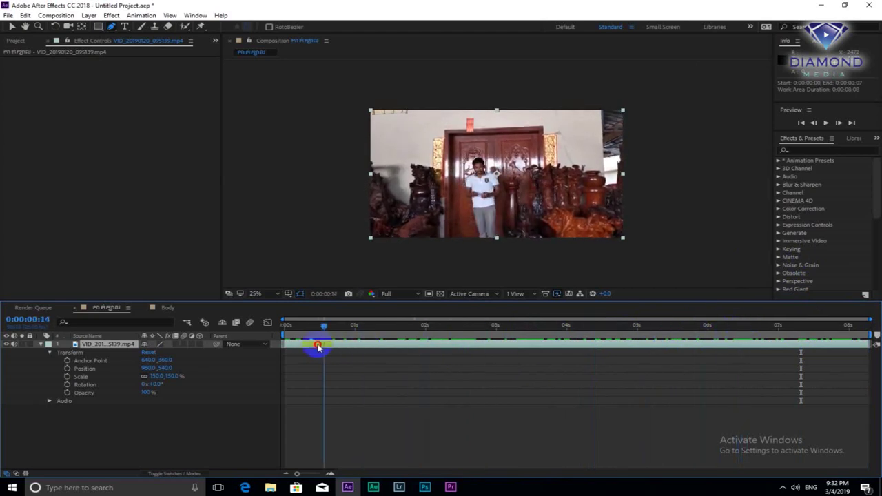
mouse_move(329, 329)
mouse_down()
mouse_move(279, 336)
mouse_move(829, 331)
mouse_move(852, 348)
mouse_up()
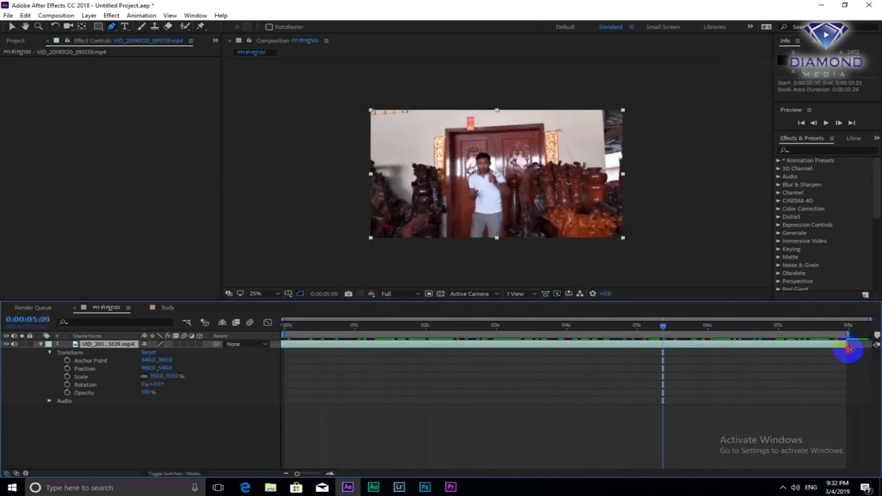
right_click(841, 343)
click(847, 362)
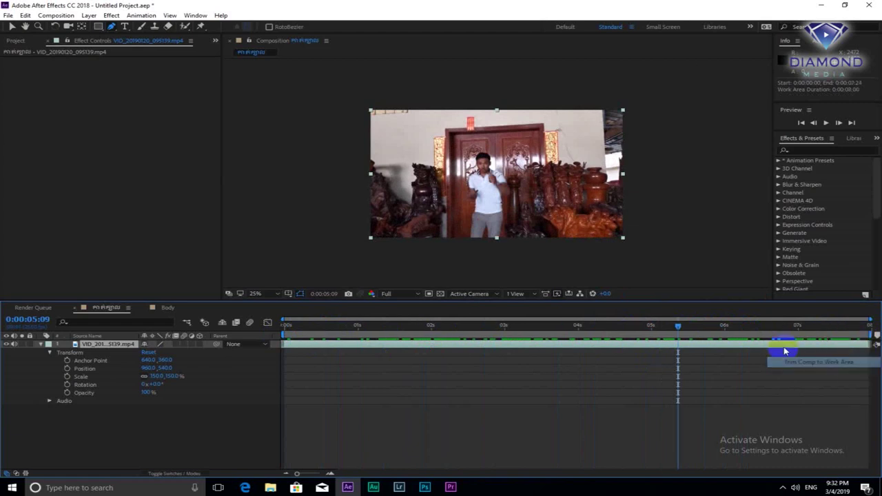
drag(804, 331, 475, 326)
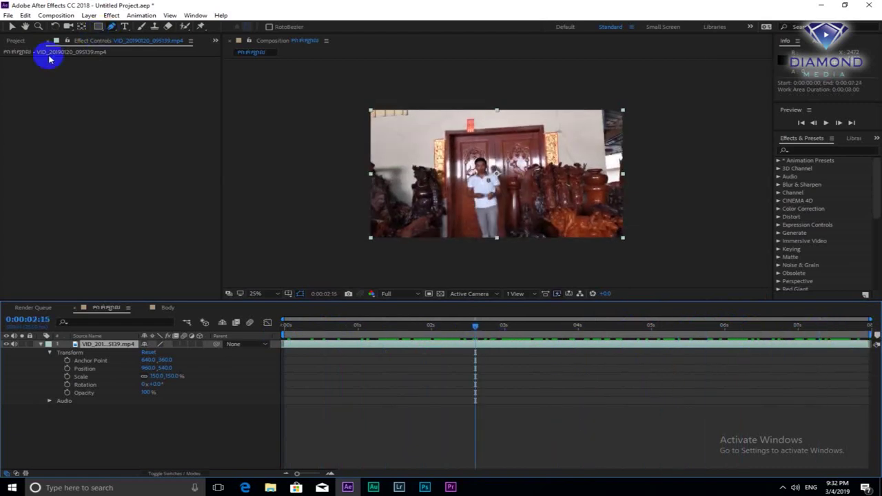
click(16, 40)
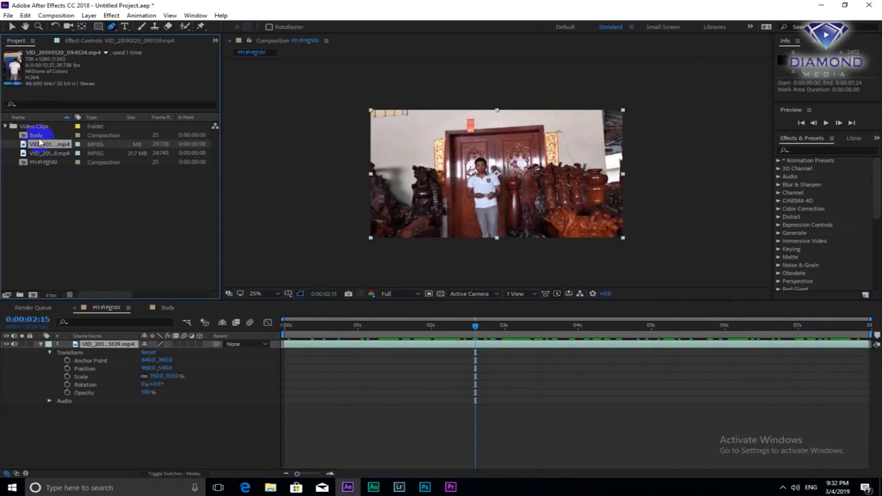
Place the Body comp above the showroom clip and slide the layers to line up timing
drag(38, 138, 118, 341)
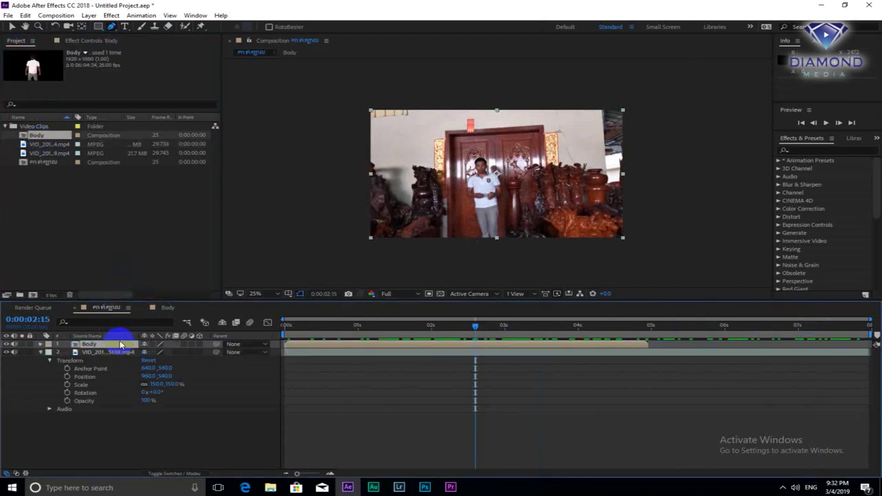
drag(353, 347, 456, 344)
mouse_move(328, 335)
mouse_down()
mouse_move(326, 343)
mouse_move(553, 346)
mouse_up()
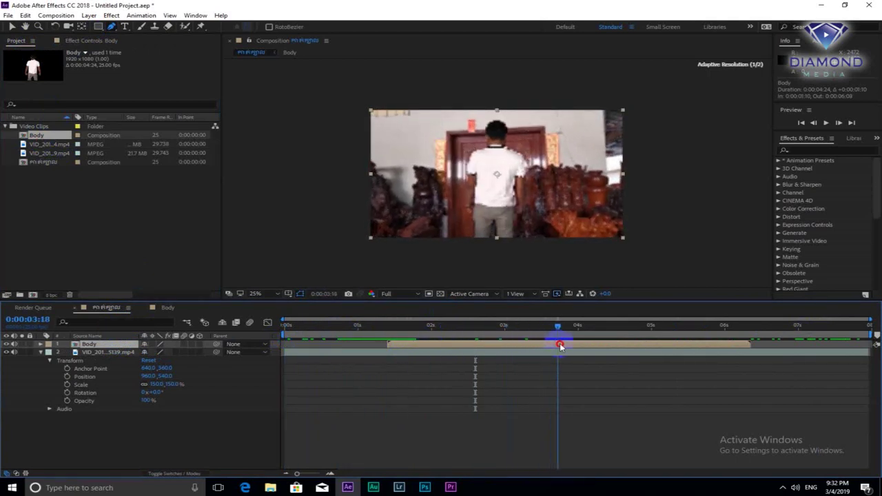
mouse_move(567, 346)
mouse_down()
mouse_move(634, 345)
mouse_move(420, 361)
mouse_up()
click(313, 334)
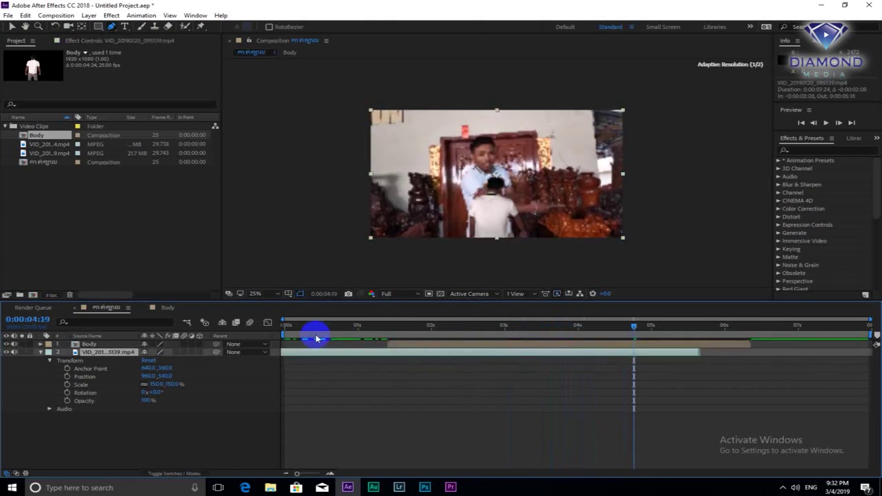
mouse_move(311, 330)
mouse_down()
mouse_move(355, 347)
mouse_move(305, 354)
mouse_up()
mouse_move(378, 341)
mouse_down()
mouse_move(314, 351)
mouse_move(442, 342)
mouse_up()
click(436, 323)
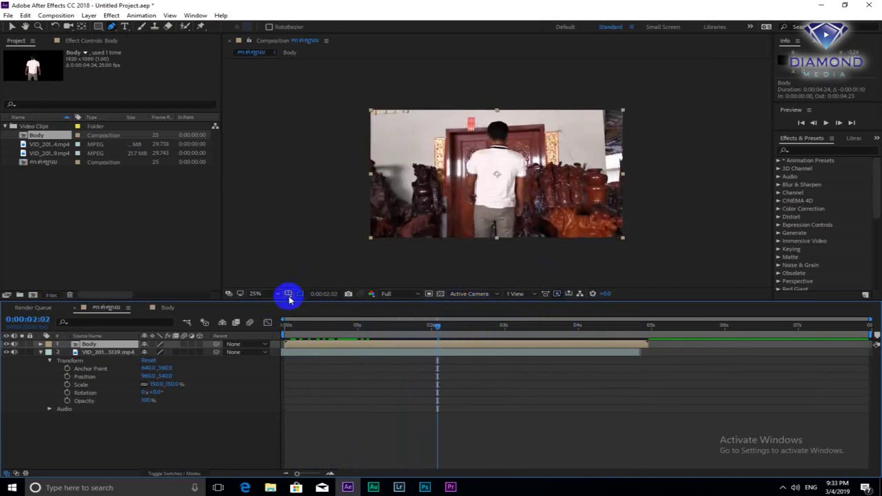
Set viewer magnification to Fit and nudge the Body layer and showroom clip slightly later
click(279, 297)
click(281, 306)
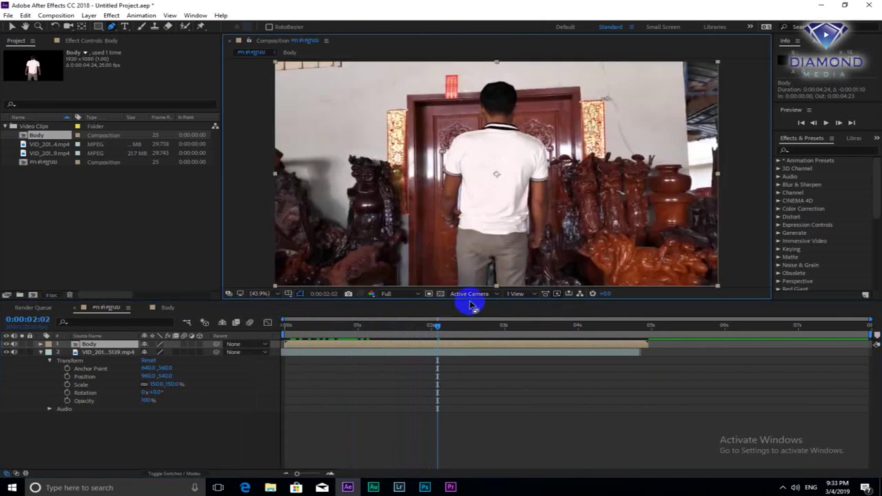
drag(441, 366, 507, 368)
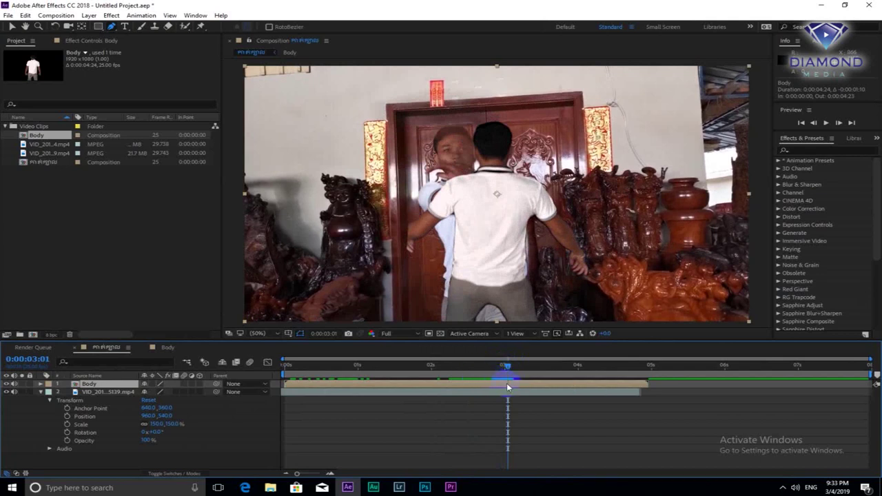
drag(511, 385, 530, 389)
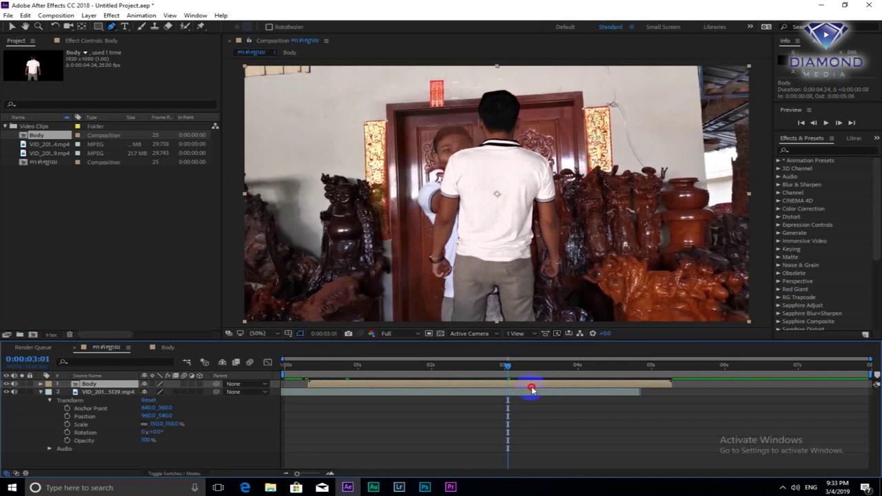
drag(531, 389, 546, 390)
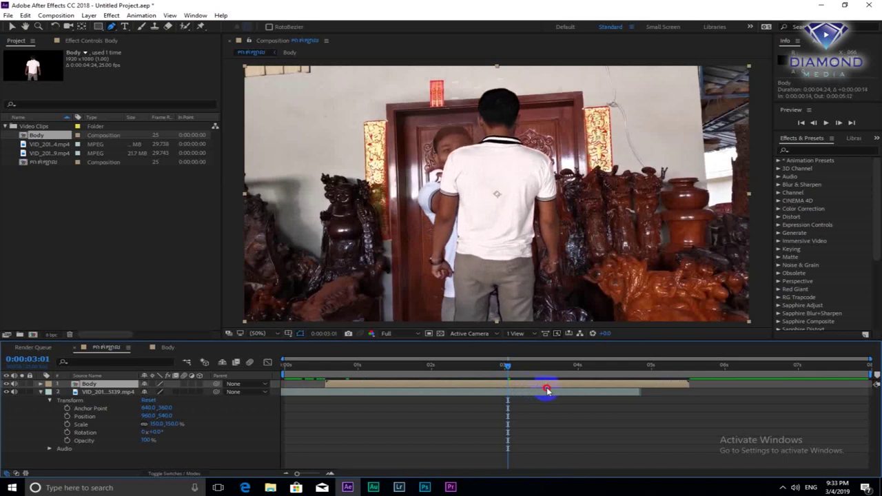
drag(610, 393, 653, 394)
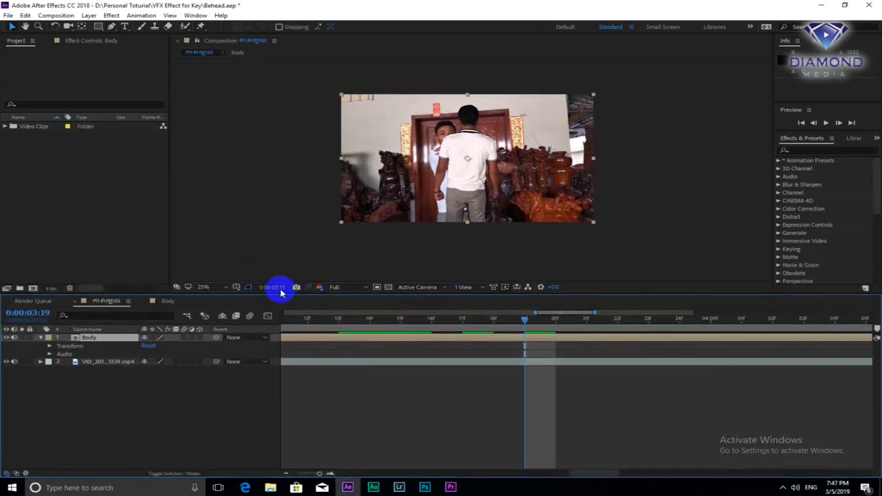
At frame 1:21, duplicate the Body layer with Ctrl+D and select the copy in layer 2
click(222, 288)
click(224, 303)
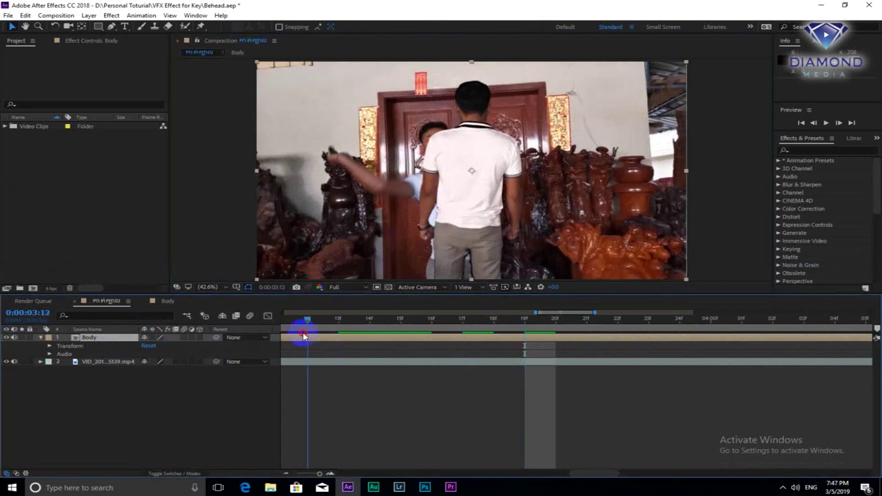
drag(343, 321, 252, 331)
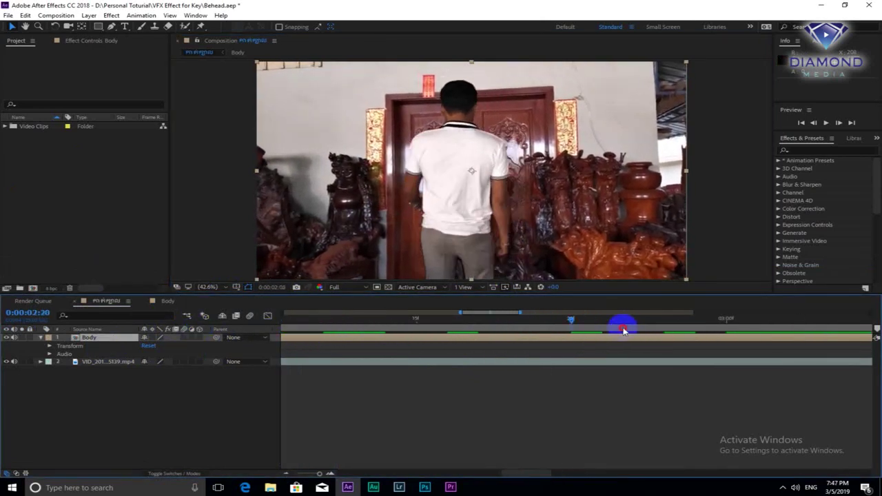
drag(622, 329, 571, 321)
key(semicolon)
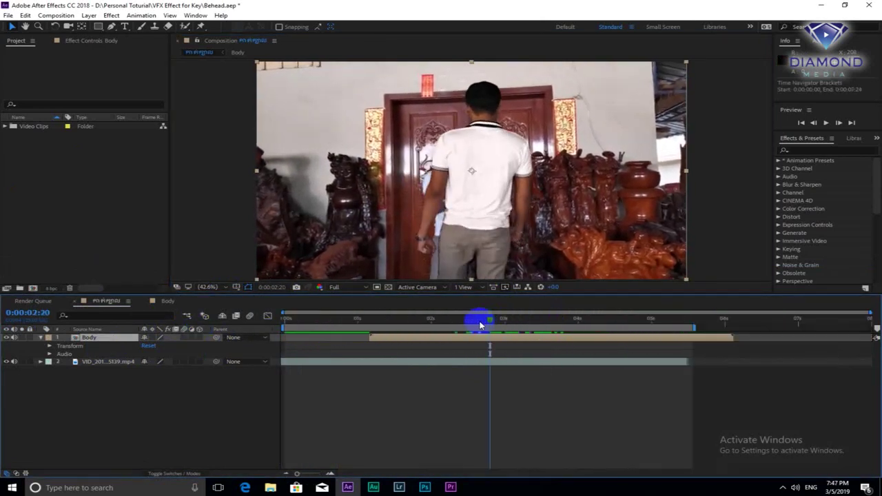
drag(517, 324, 419, 328)
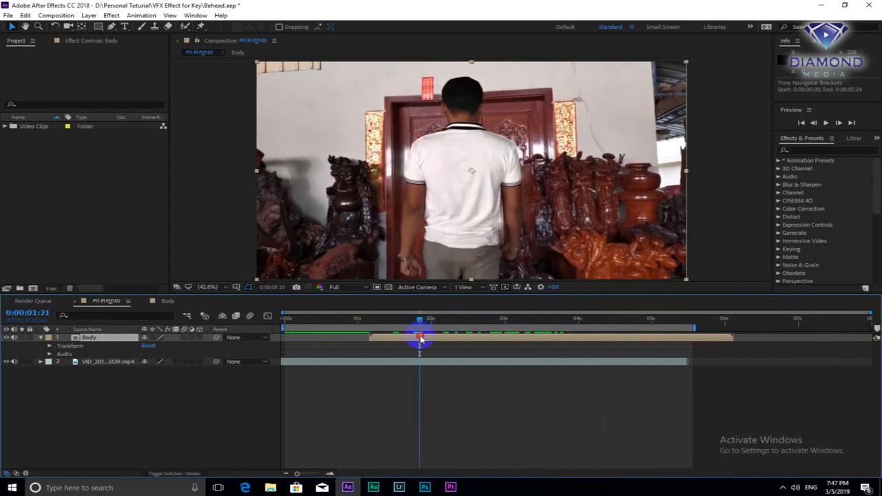
key(ctrl+d)
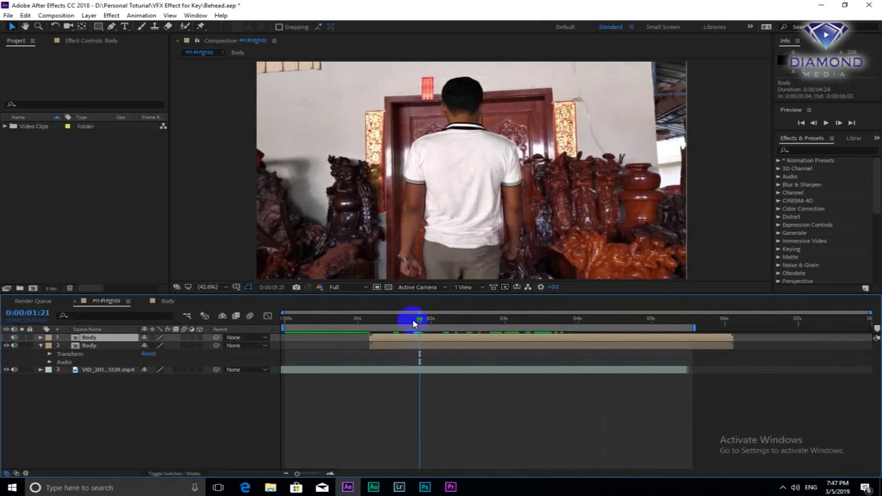
drag(414, 322, 556, 324)
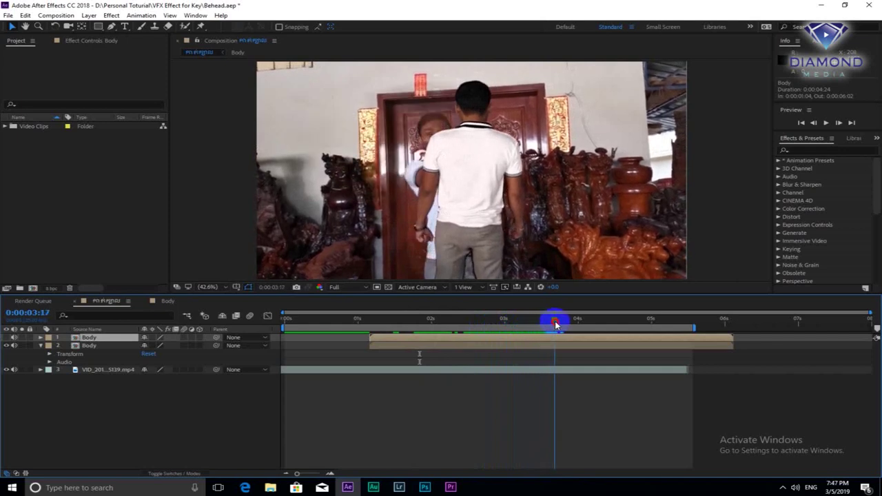
drag(559, 323, 556, 320)
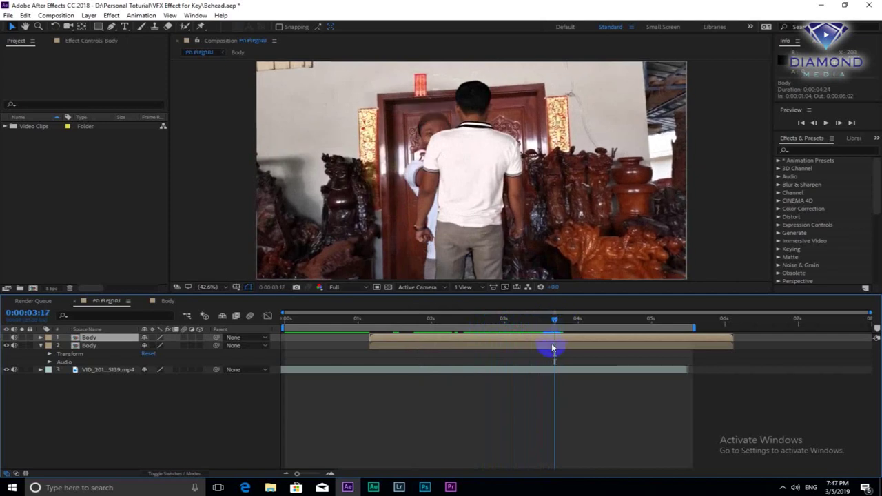
click(552, 345)
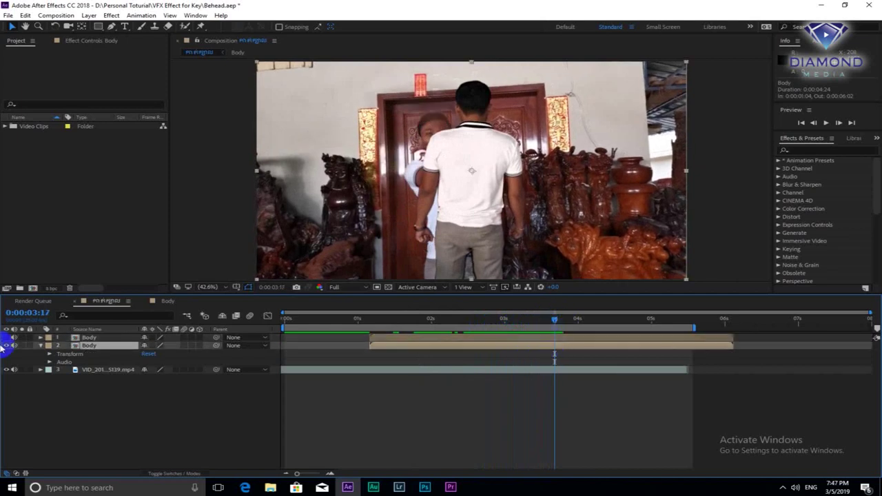
Zoom to 100% and start Mask 1 on the second Body layer at the neck and collar
click(111, 26)
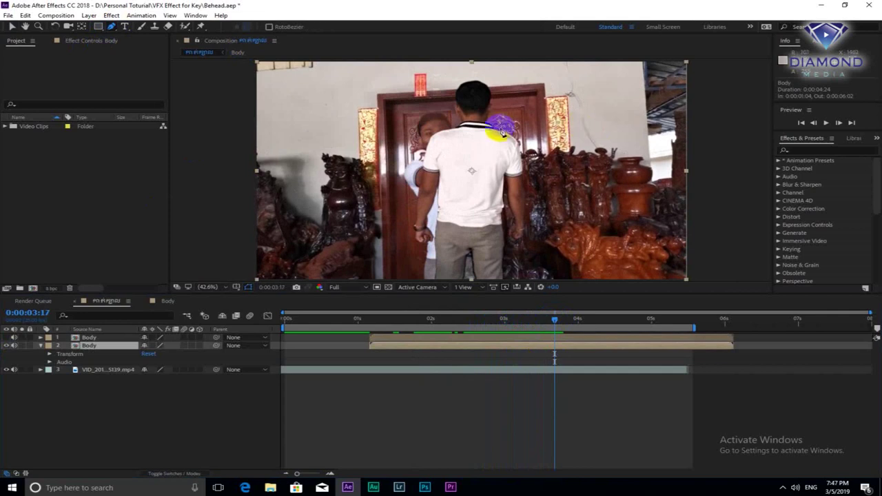
key(period)
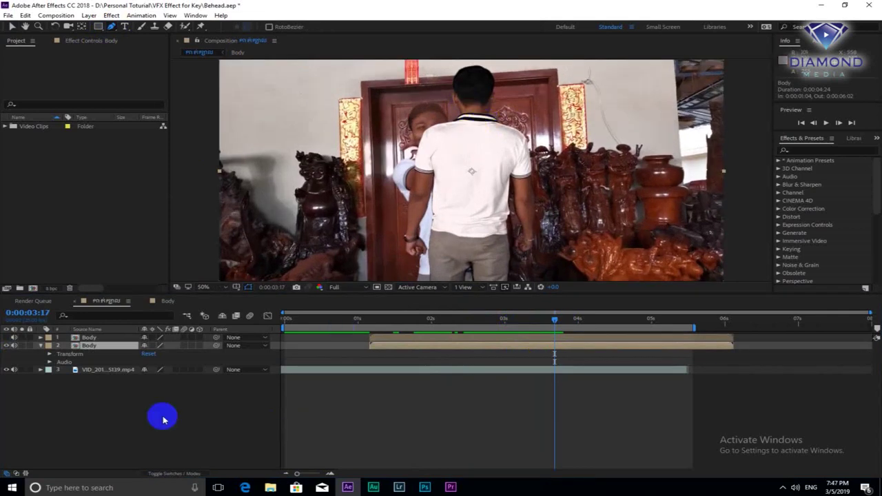
key(period)
key(period)
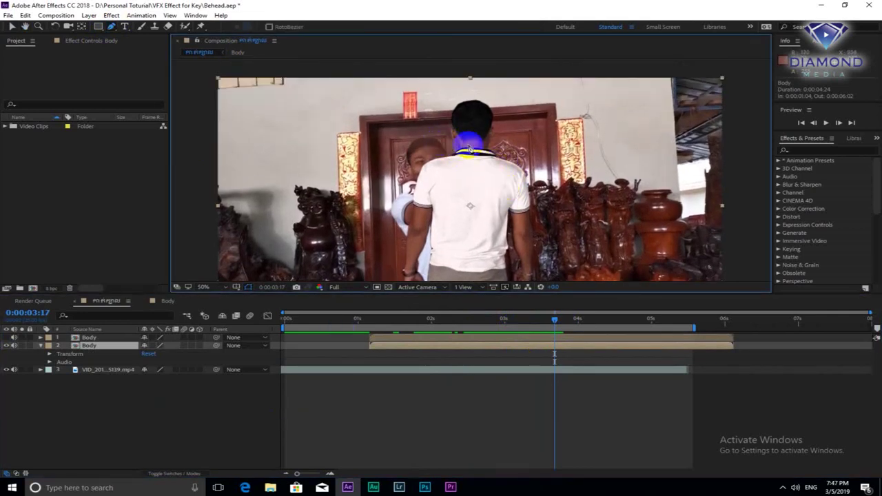
scroll(469, 149, up, 2)
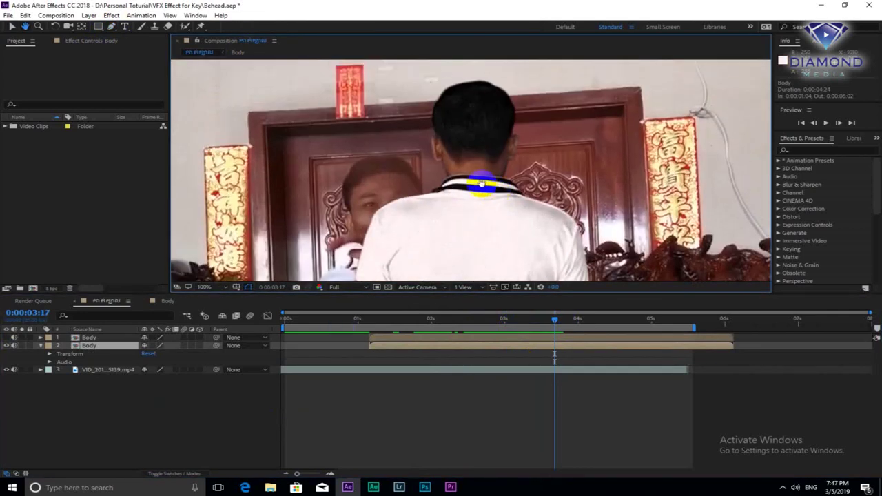
click(428, 171)
click(521, 179)
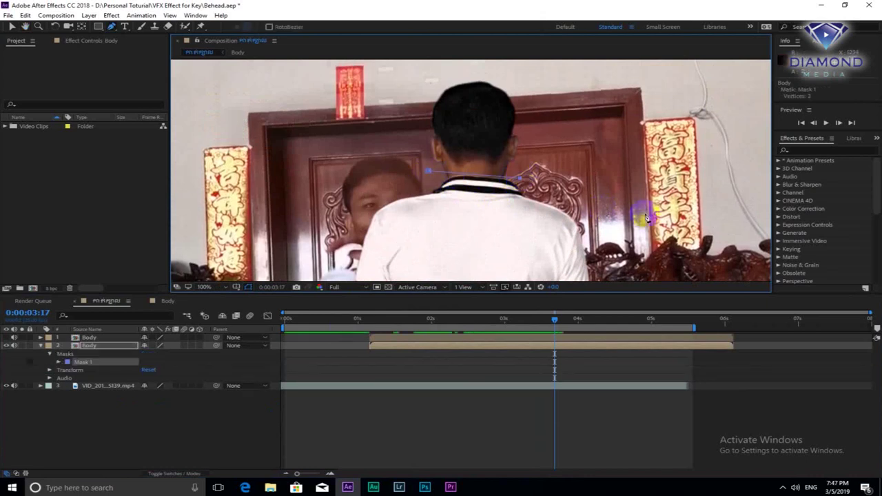
scroll(648, 219, down, 1)
scroll(620, 144, down, 1)
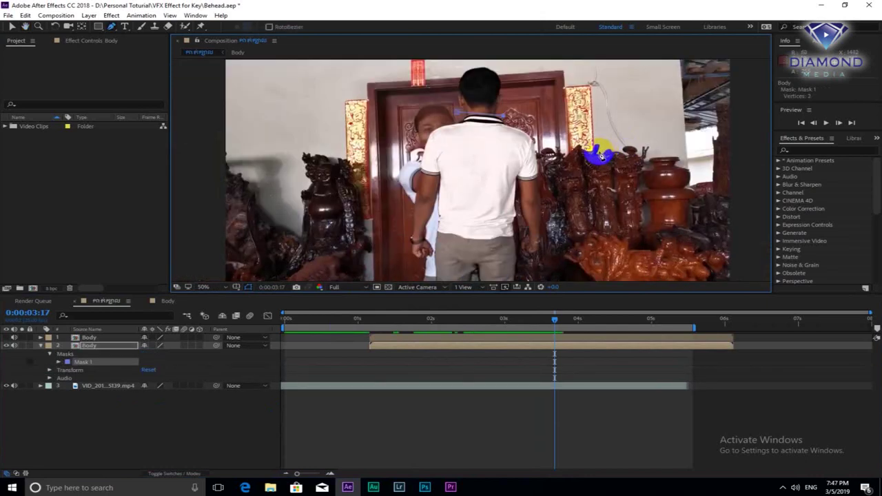
scroll(598, 160, down, 1)
Continue the mask down the right side, along the bottom and up the left, closing it
drag(547, 160, 546, 200)
click(541, 242)
click(522, 255)
click(443, 262)
click(411, 247)
click(406, 227)
click(415, 196)
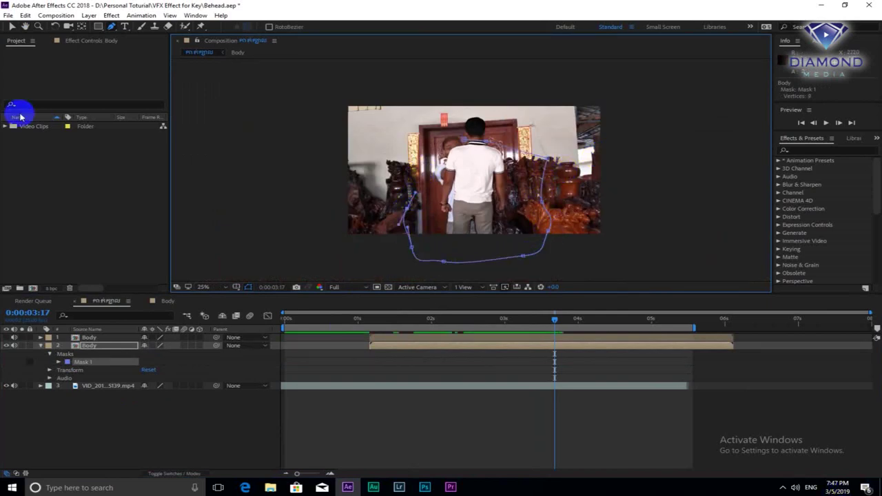
click(430, 143)
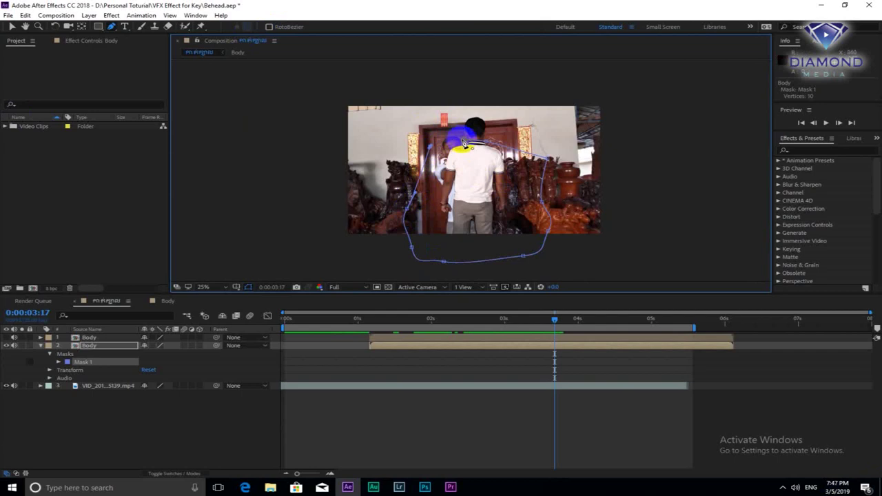
click(465, 143)
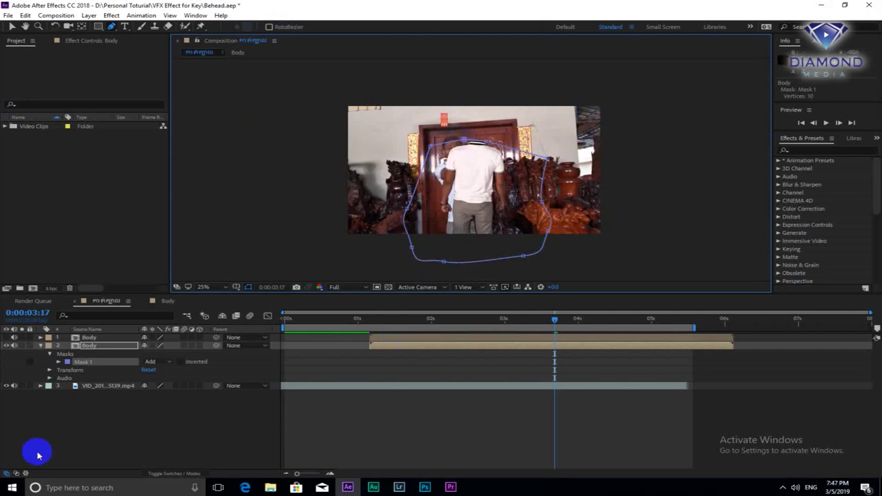
Zoom back to 50%, toggle layer visibility to check the cut, and reselect the second Body layer
key(period)
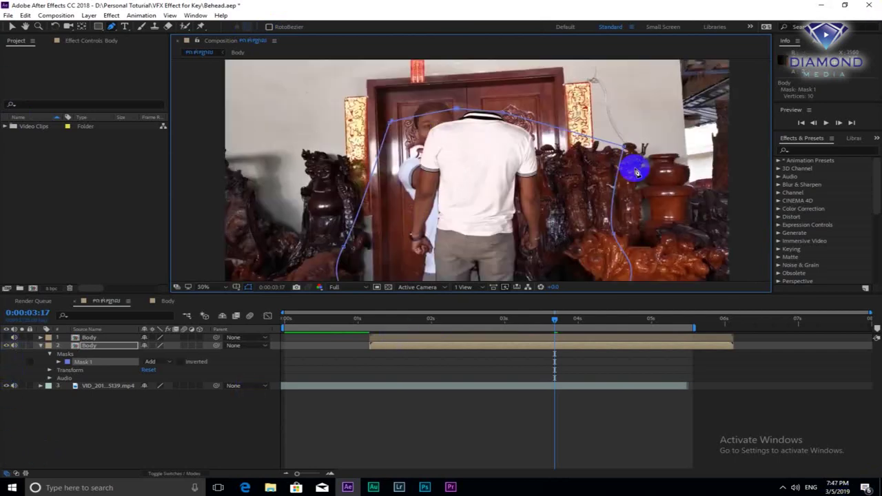
scroll(637, 172, up, 1)
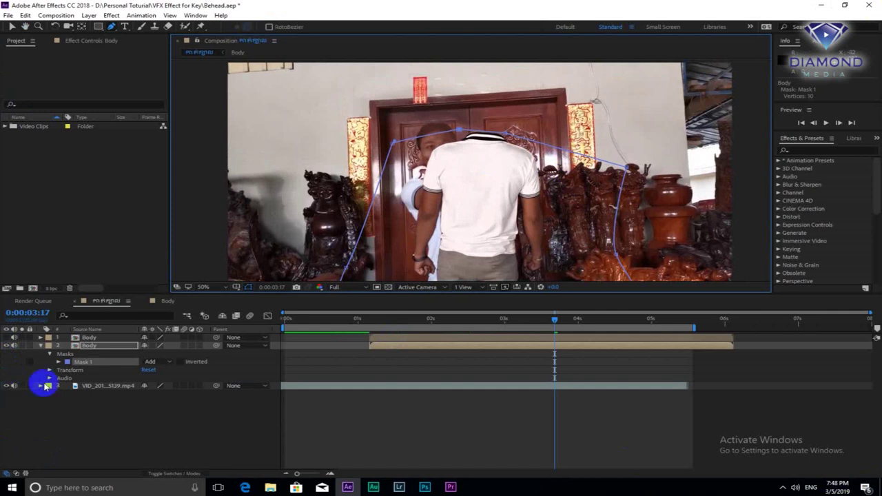
click(11, 344)
click(13, 337)
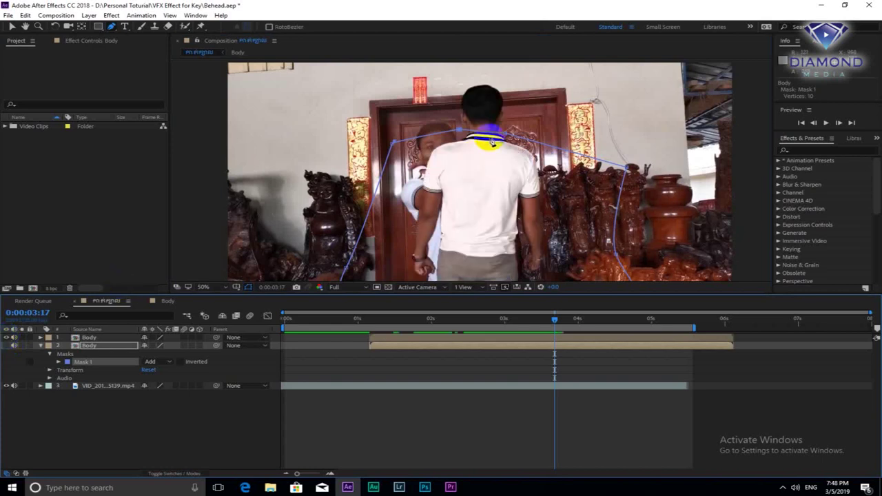
scroll(496, 138, up, 2)
click(562, 339)
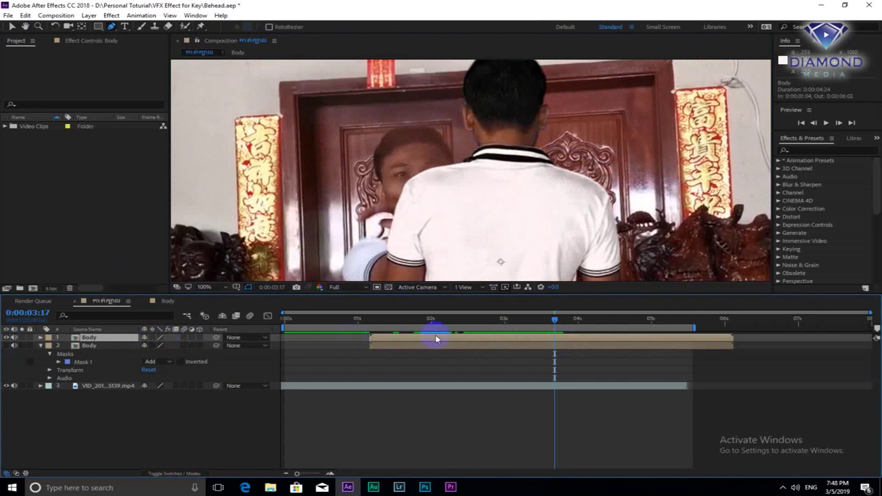
click(521, 345)
On the top Body layer, draw a closed mask encircling the man's head
drag(553, 334, 554, 332)
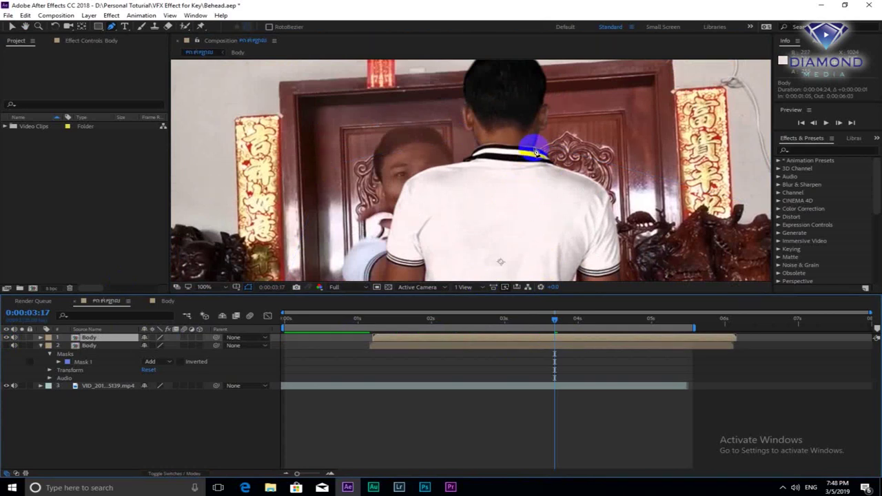
click(540, 146)
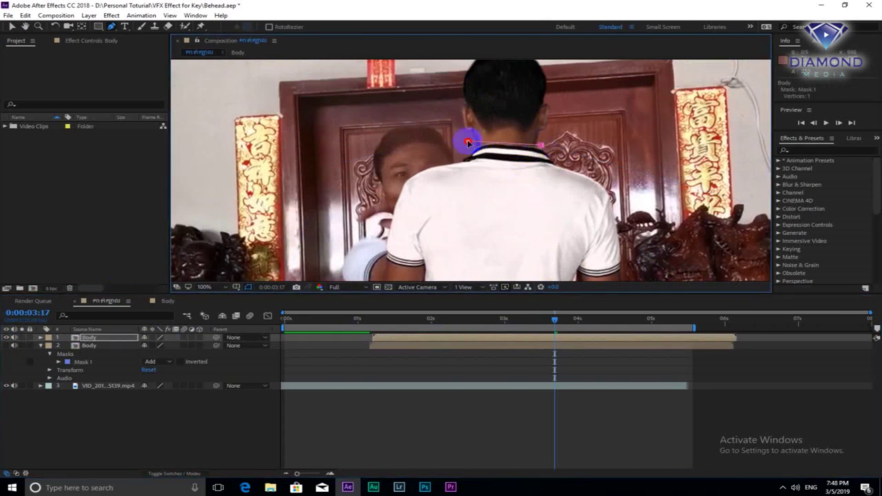
click(468, 143)
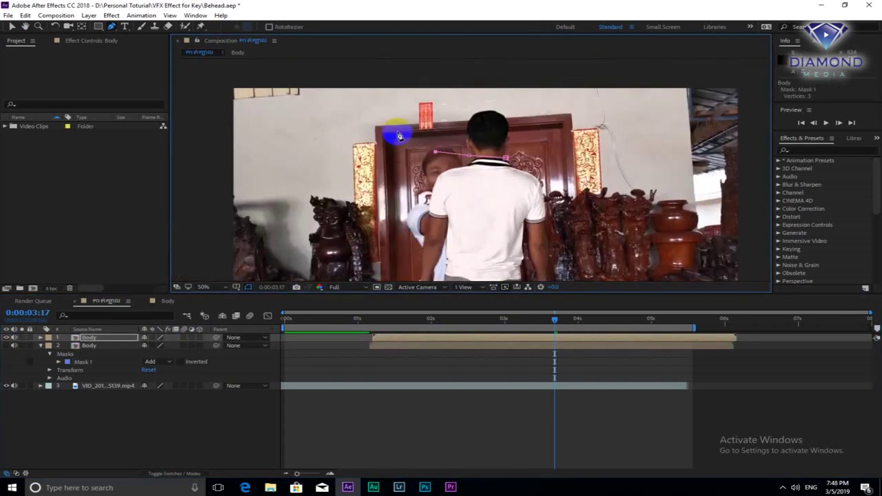
click(421, 79)
click(506, 75)
click(565, 127)
click(538, 159)
click(511, 164)
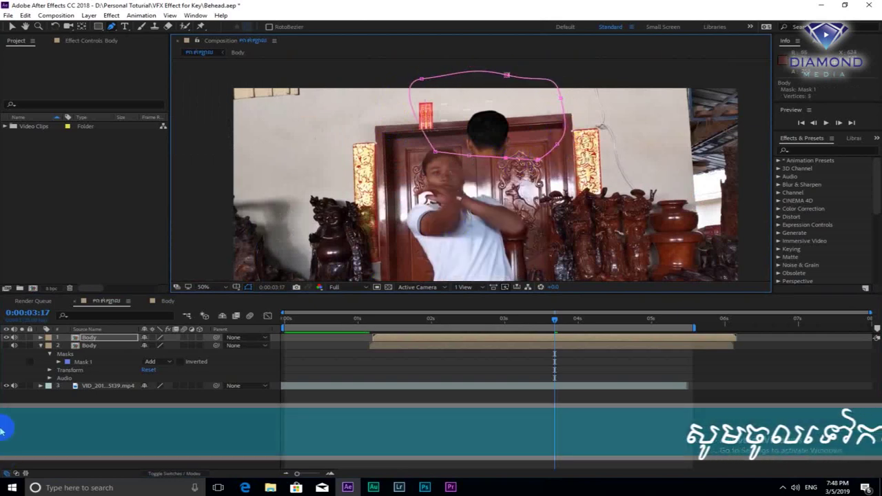
Toggle layer visibility to compare, leaving the top Body layer hidden so the man is headless
click(8, 350)
click(12, 26)
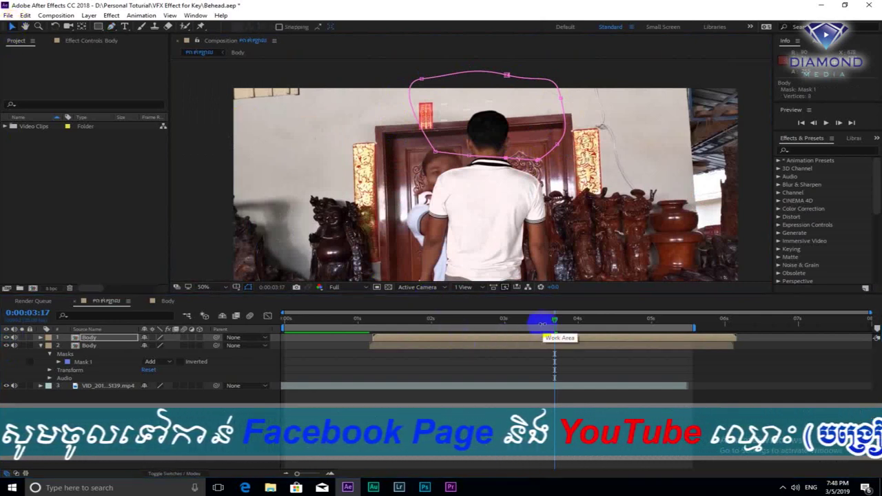
click(554, 345)
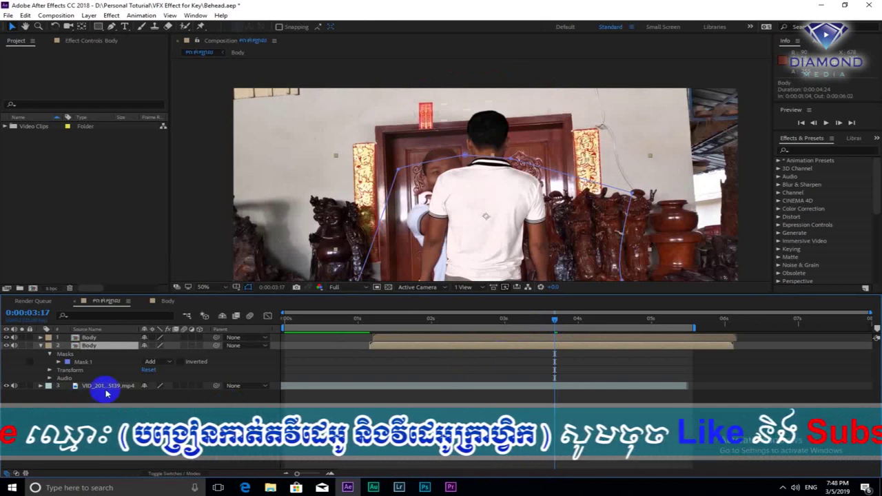
click(7, 337)
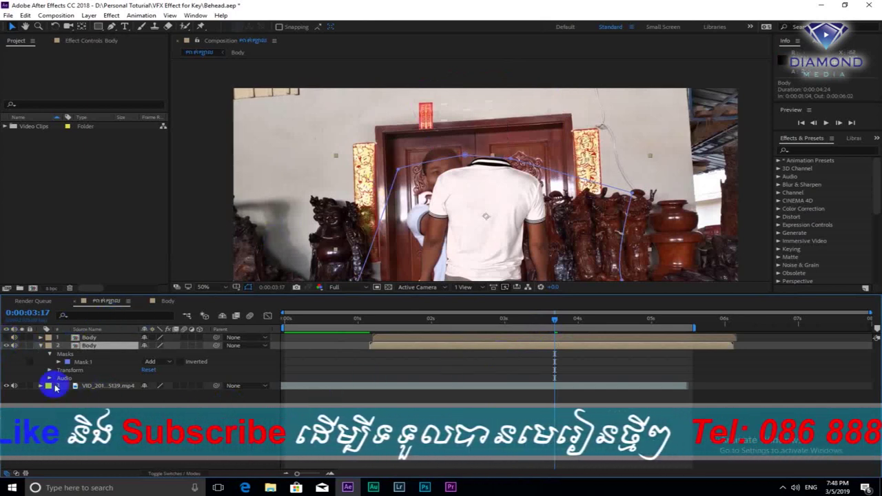
Reveal the lower Body layer's Mask 1 properties and move to frame 0:00:03:16
click(59, 362)
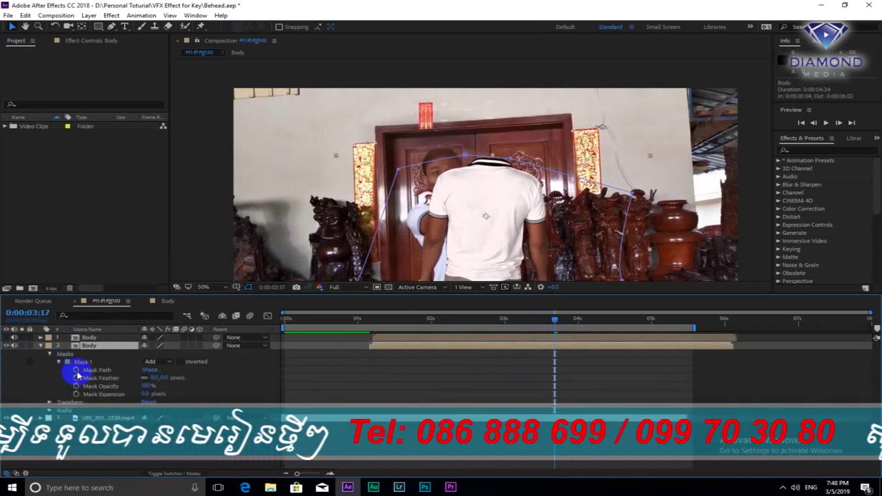
click(82, 393)
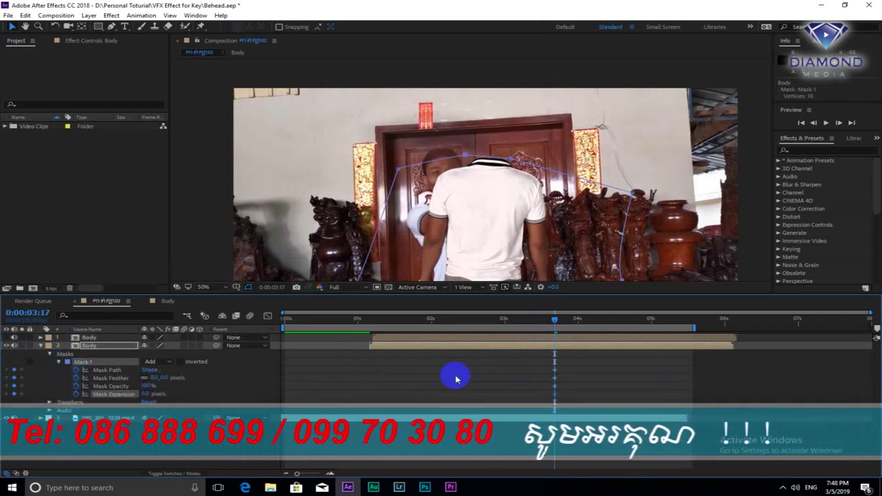
drag(554, 323, 549, 322)
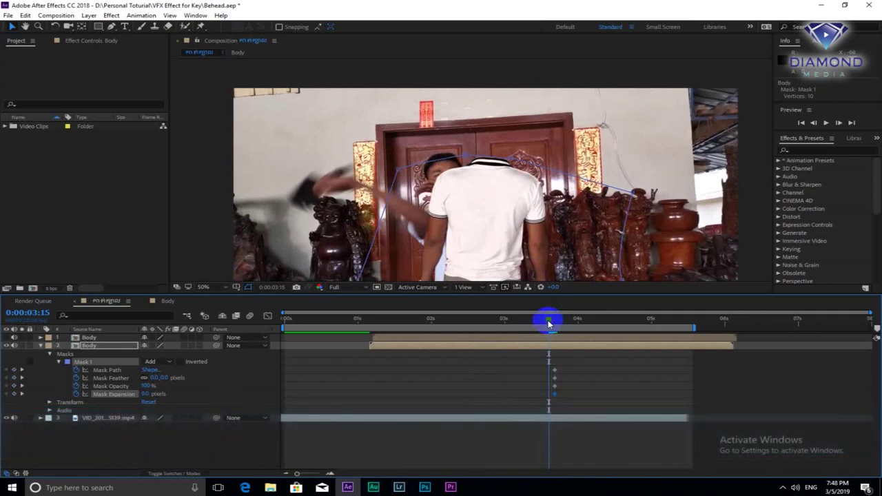
scroll(549, 323, up, 5)
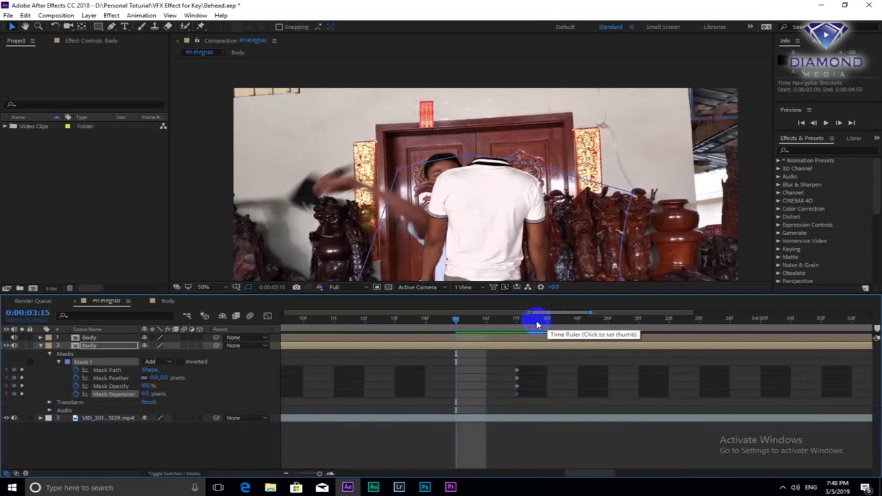
click(484, 320)
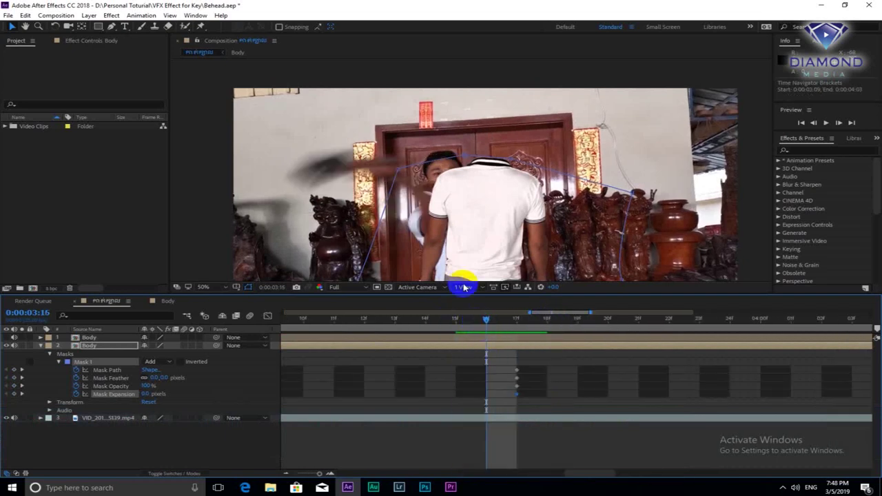
Free-transform the mask, raise its top edge above the head, and review frames through 0:00:03:17
double_click(465, 155)
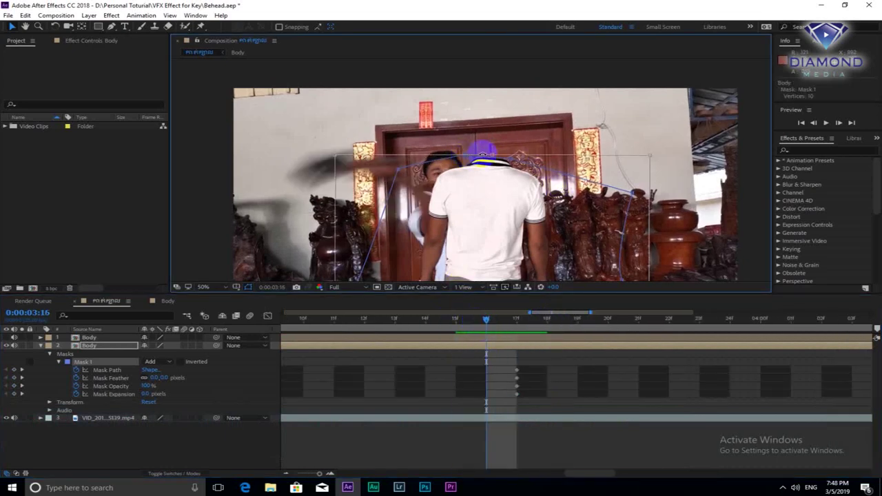
drag(490, 154, 492, 94)
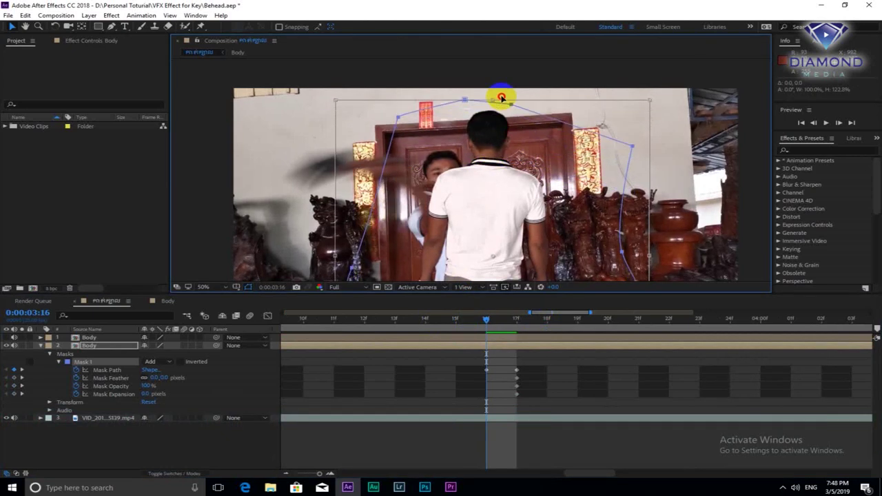
mouse_move(486, 318)
mouse_down()
mouse_move(216, 321)
mouse_move(306, 321)
mouse_up()
key(minus)
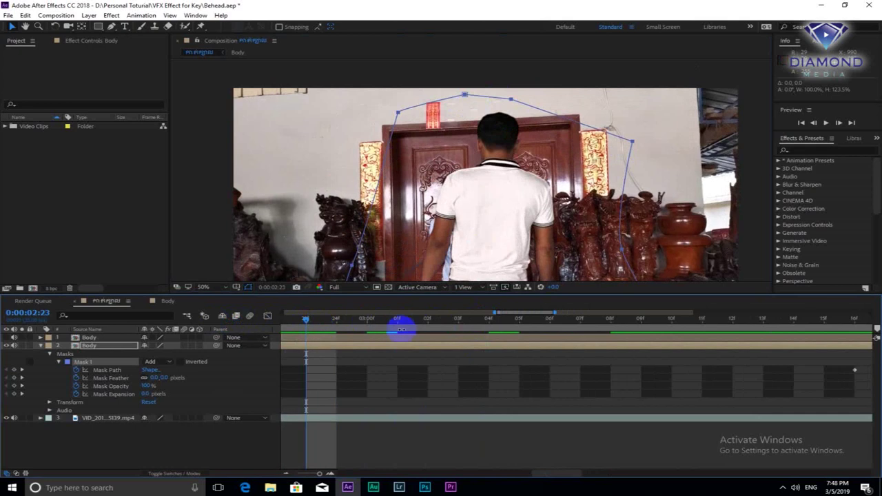
key(minus)
drag(365, 321, 415, 326)
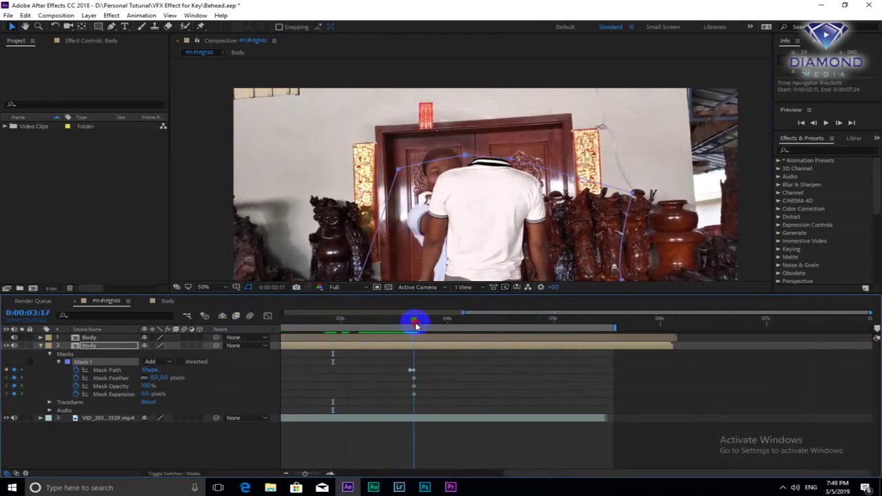
click(422, 338)
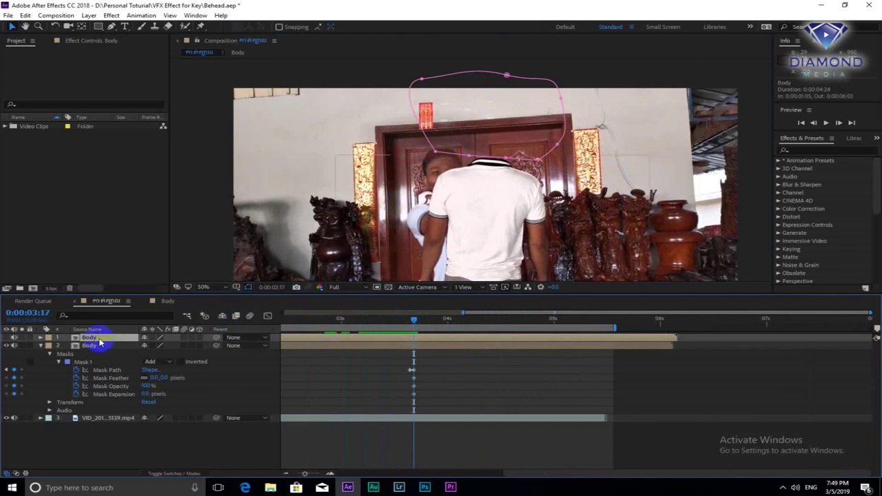
Turn the top Body layer back on and trim its in-point to 0:00:03:17 with Alt+[
click(40, 338)
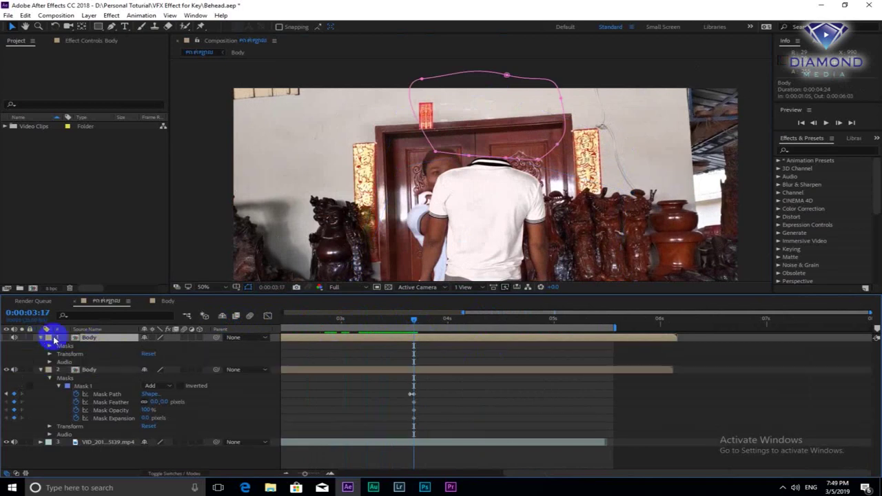
click(9, 337)
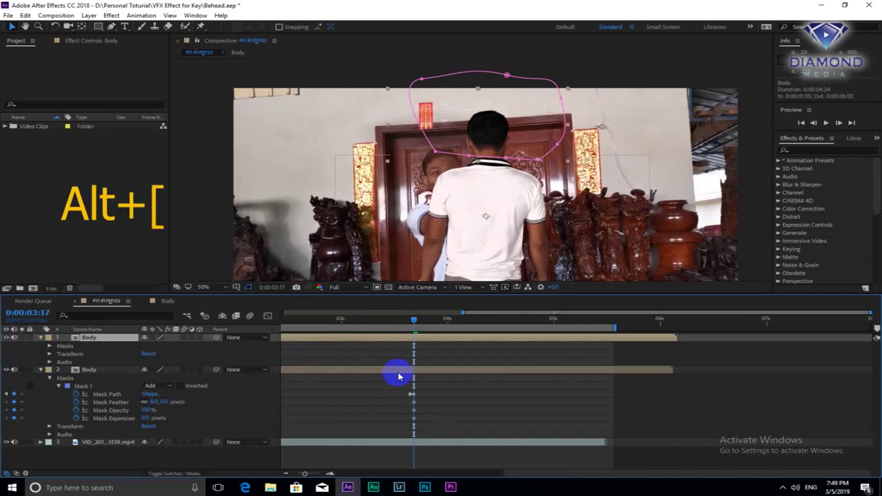
key(alt+bracketleft)
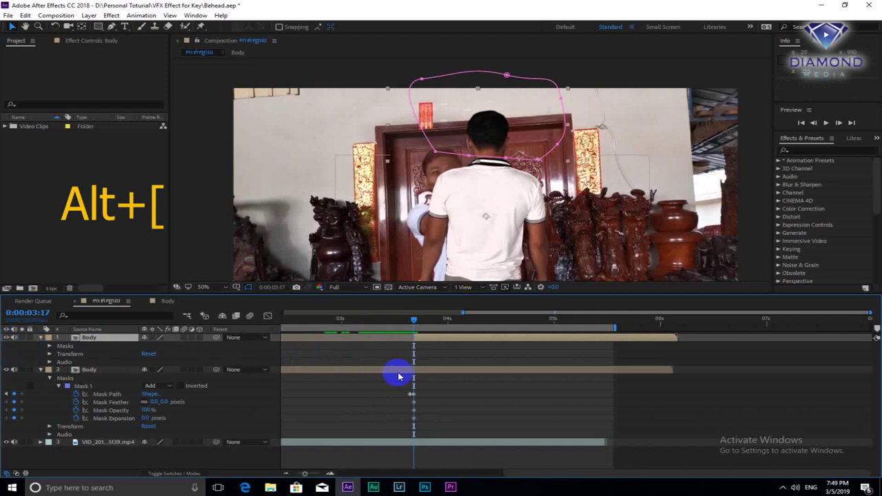
mouse_move(378, 320)
mouse_down()
mouse_move(422, 332)
mouse_move(413, 335)
mouse_up()
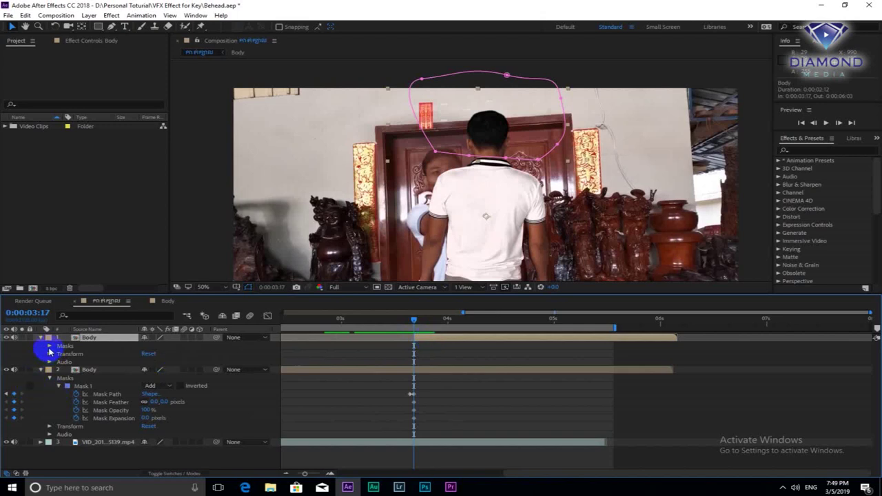
click(49, 347)
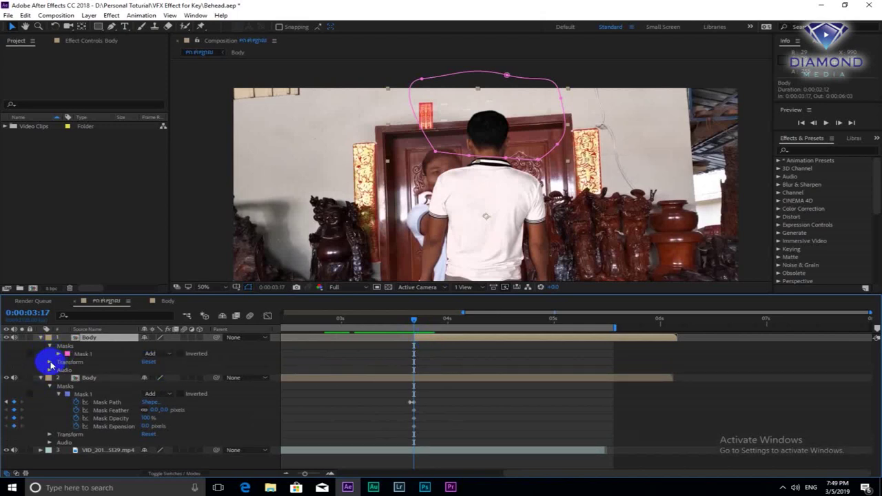
Keyframe the head layer's Anchor Point, Position, Scale, Rotation and Opacity at 0:00:03:17
click(49, 362)
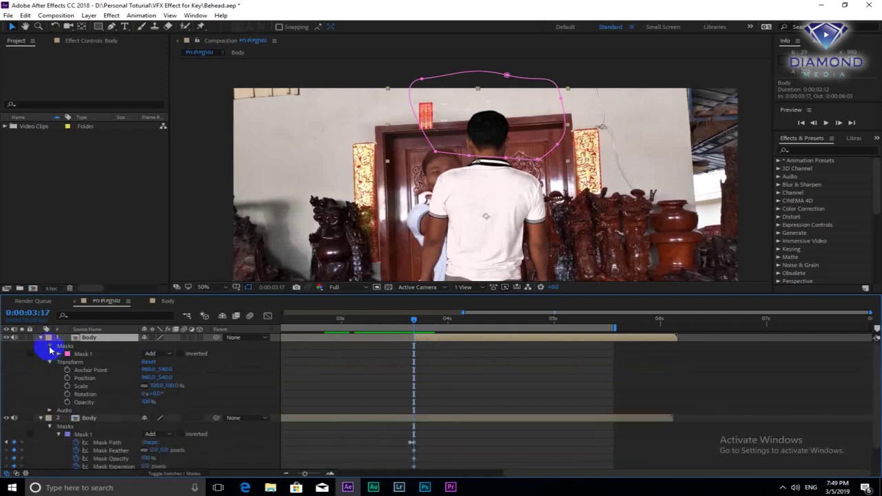
click(49, 348)
click(67, 362)
click(67, 370)
click(66, 377)
click(66, 386)
click(67, 393)
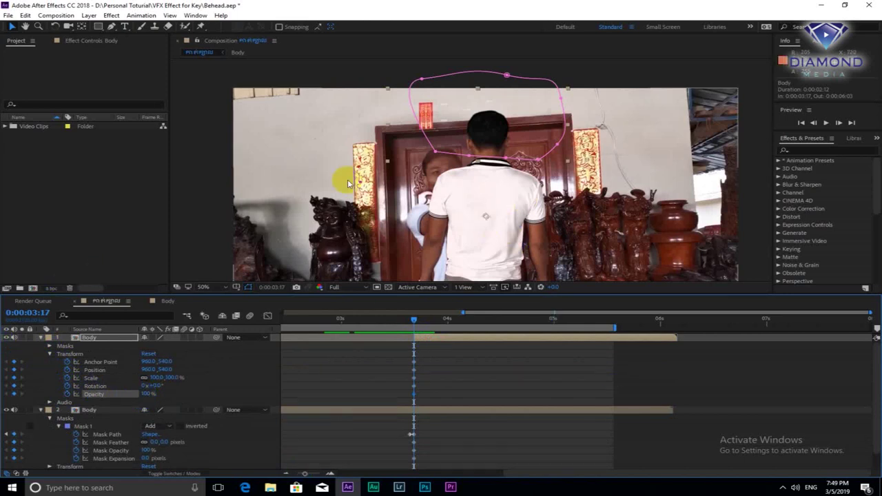
click(436, 337)
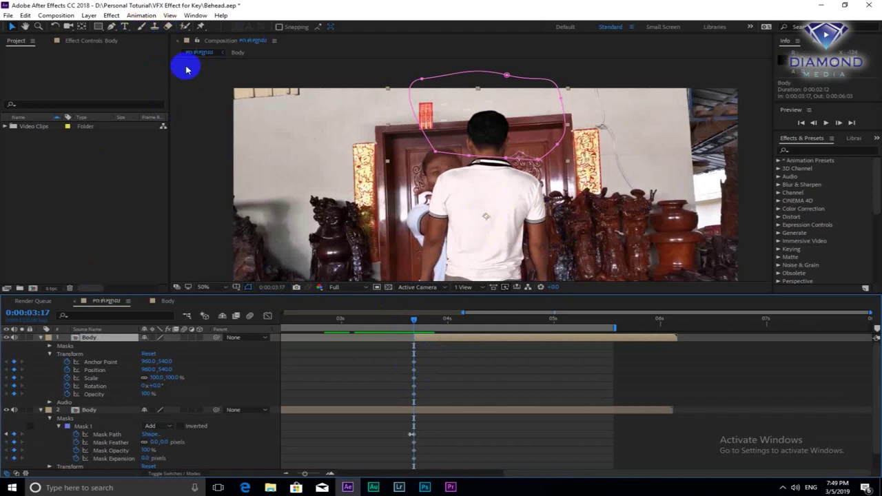
click(81, 26)
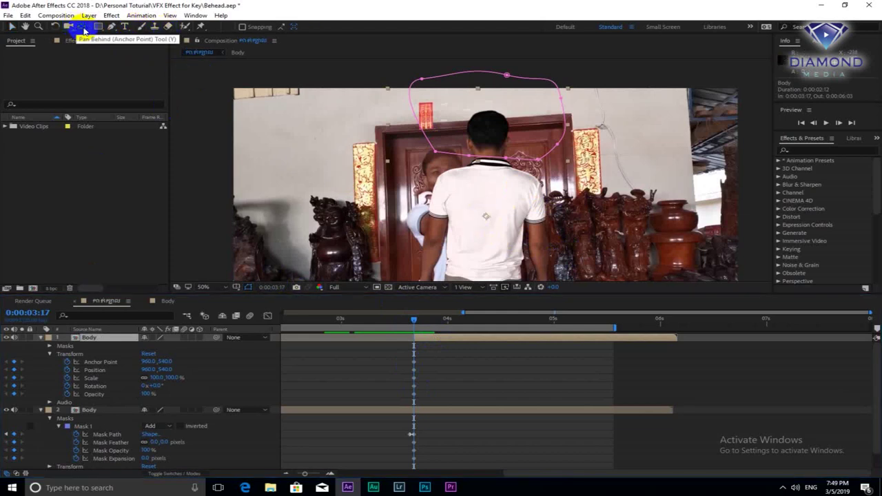
Move the head layer's anchor point up to the neck and advance to 0:00:03:18
click(484, 216)
drag(487, 219, 487, 165)
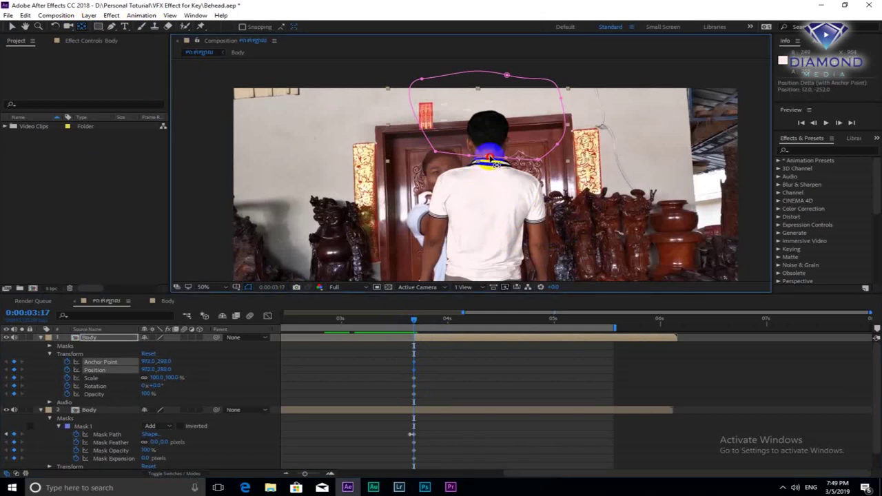
click(338, 410)
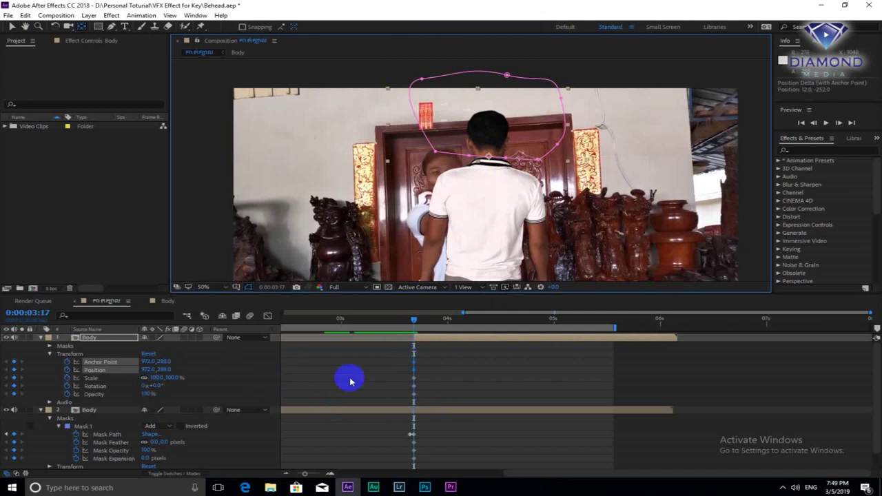
scroll(414, 322, up, 2)
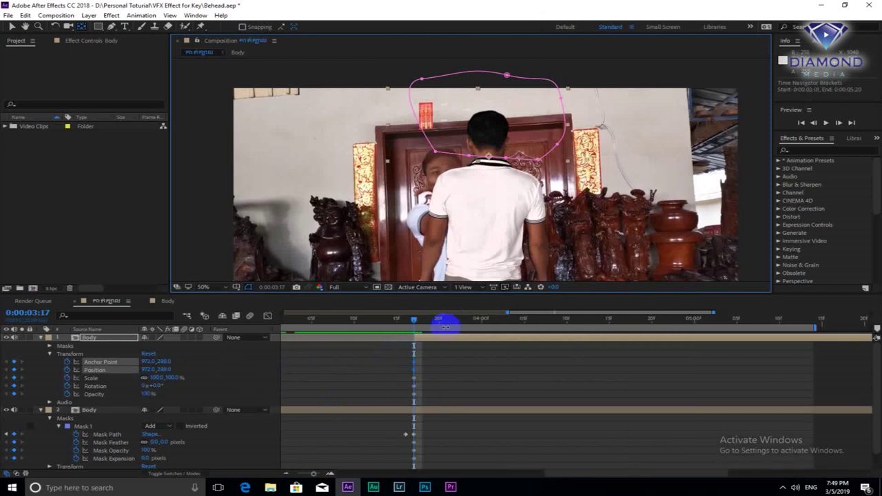
drag(414, 322, 418, 324)
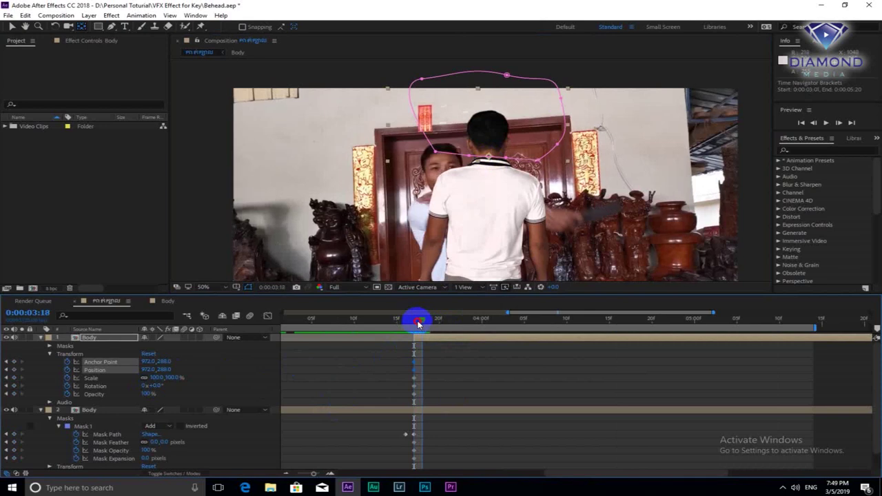
Rotate the head layer to +33°, nudge the anchor lower, and review the motion to 0:00:03:19
click(149, 380)
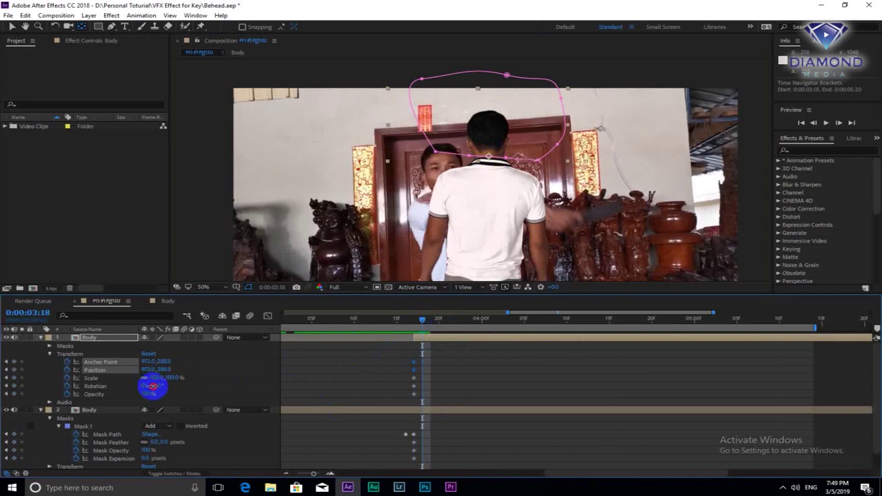
drag(153, 387, 177, 391)
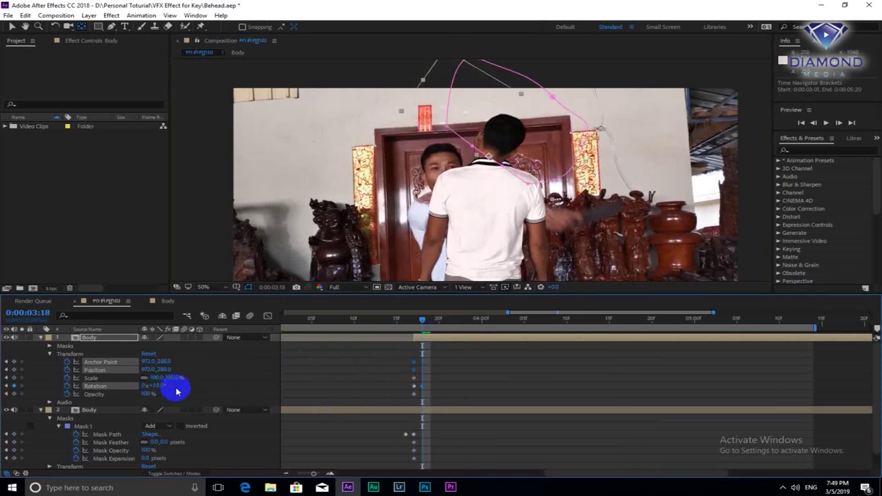
drag(167, 362, 185, 358)
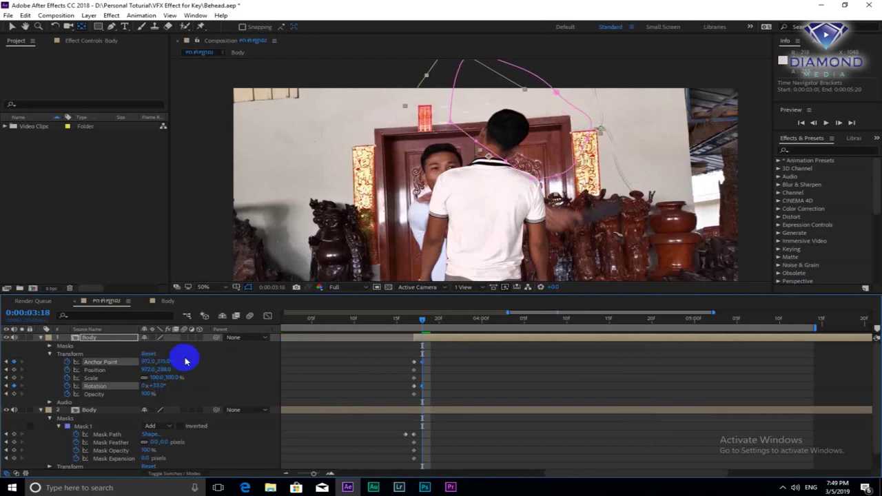
click(398, 322)
drag(399, 326, 433, 331)
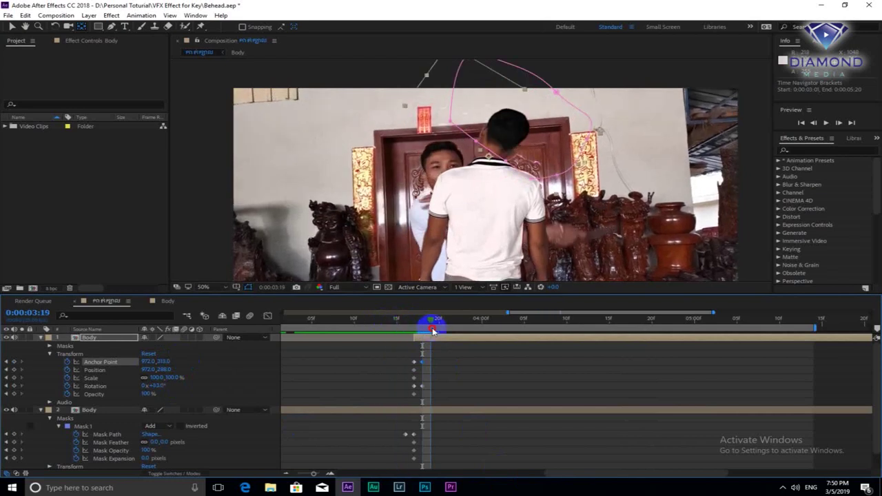
click(432, 331)
click(749, 131)
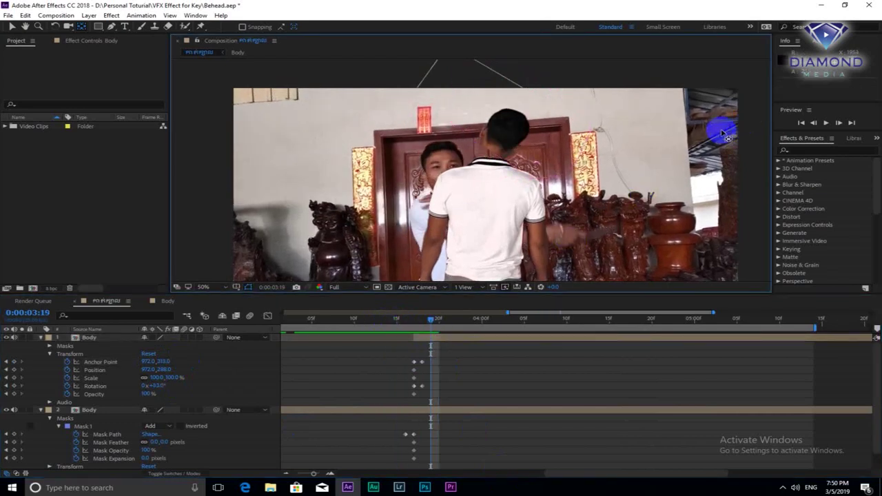
Review the +33° head rotation around 0:00:03:16–0:00:03:19 at 25% and 50% zoom, then deselect
key(comma)
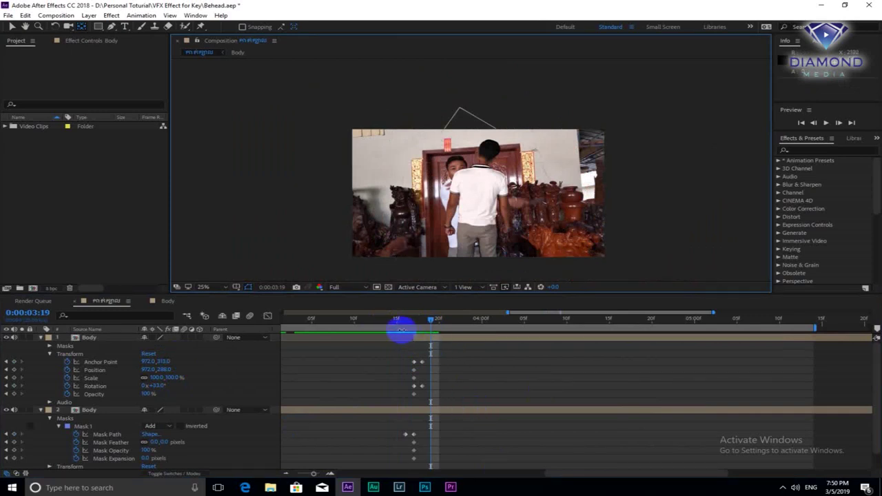
click(406, 320)
drag(406, 322, 428, 321)
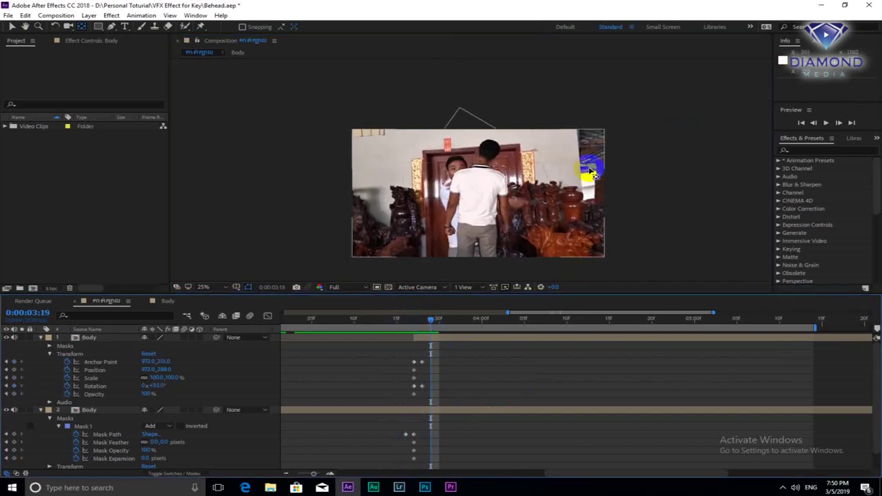
key(period)
drag(570, 186, 542, 165)
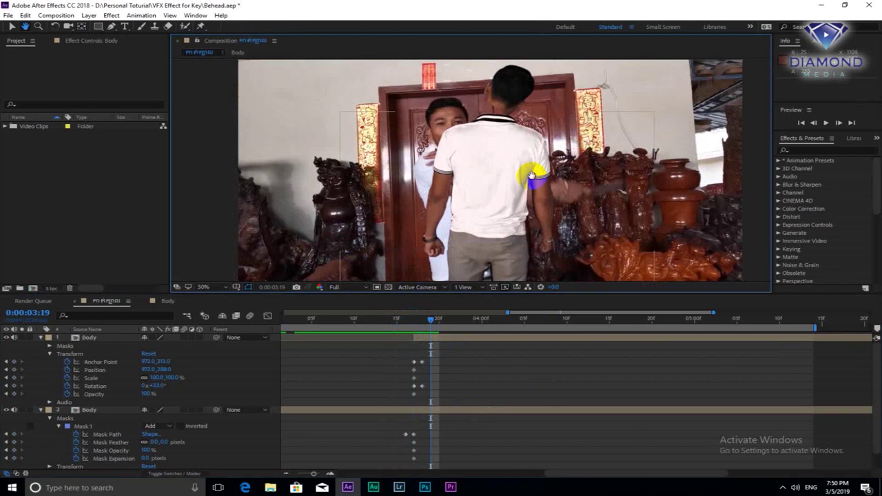
key(comma)
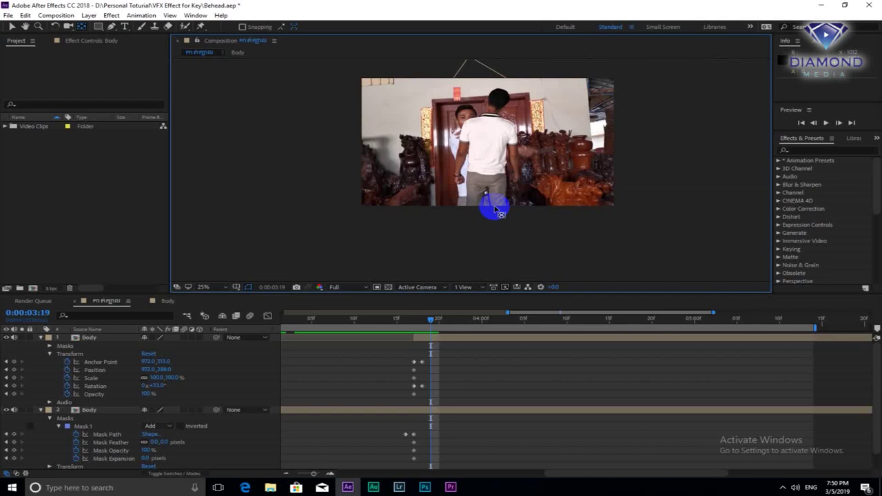
click(480, 194)
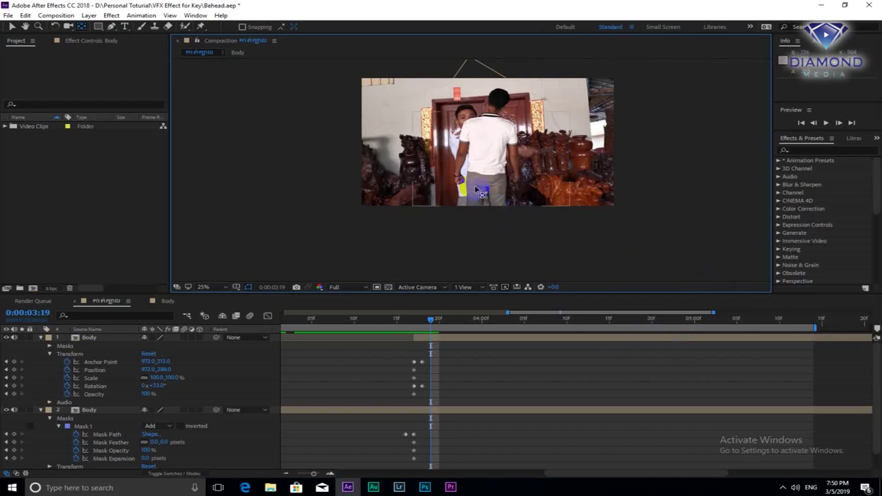
click(586, 141)
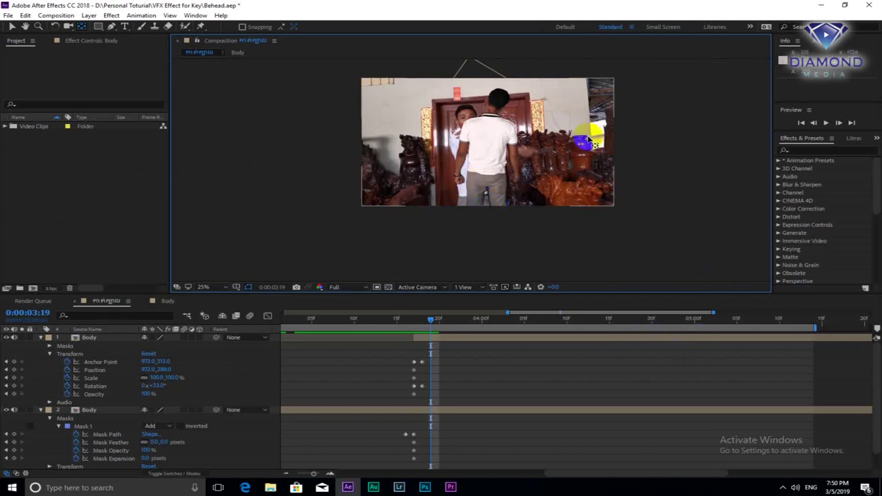
click(270, 487)
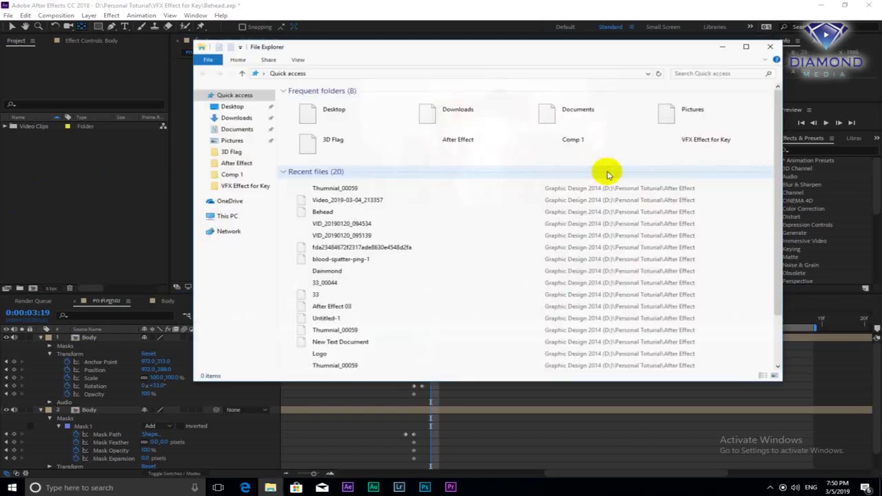
click(227, 216)
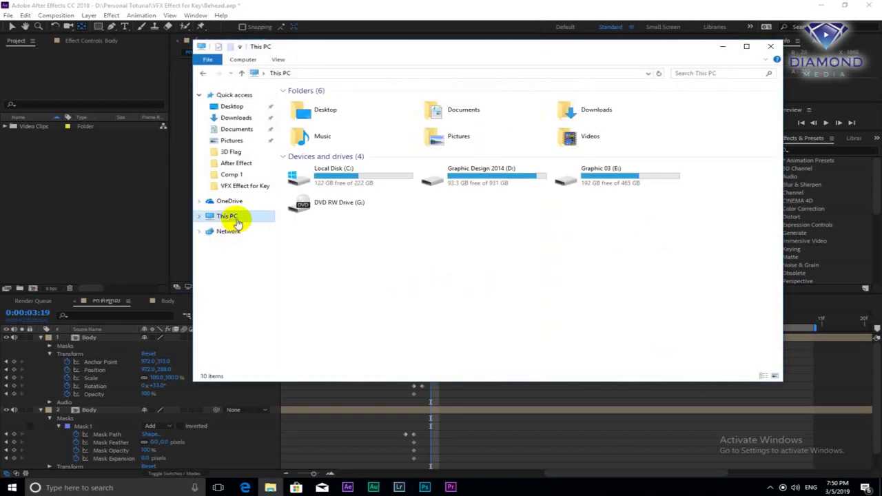
double_click(477, 178)
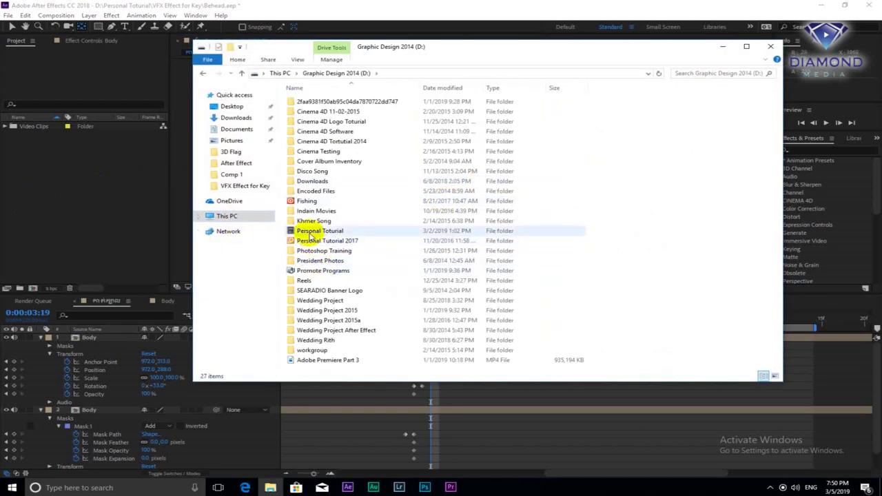
double_click(309, 233)
click(677, 254)
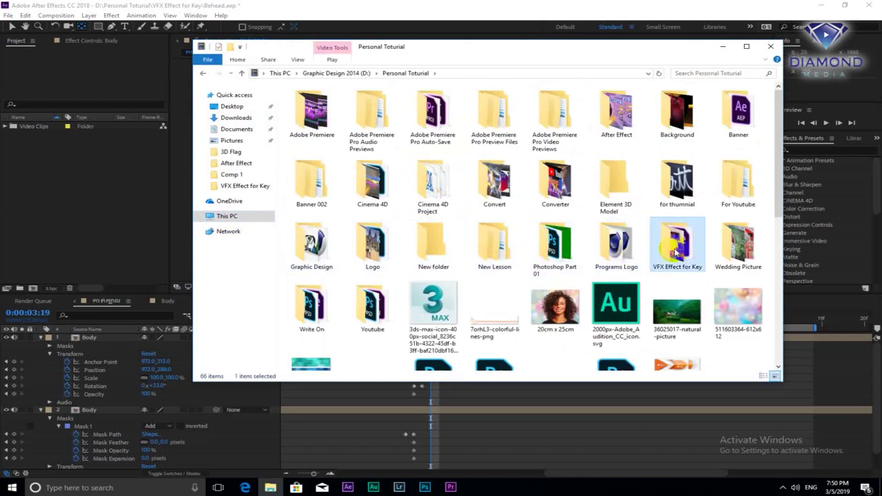
double_click(677, 253)
double_click(757, 121)
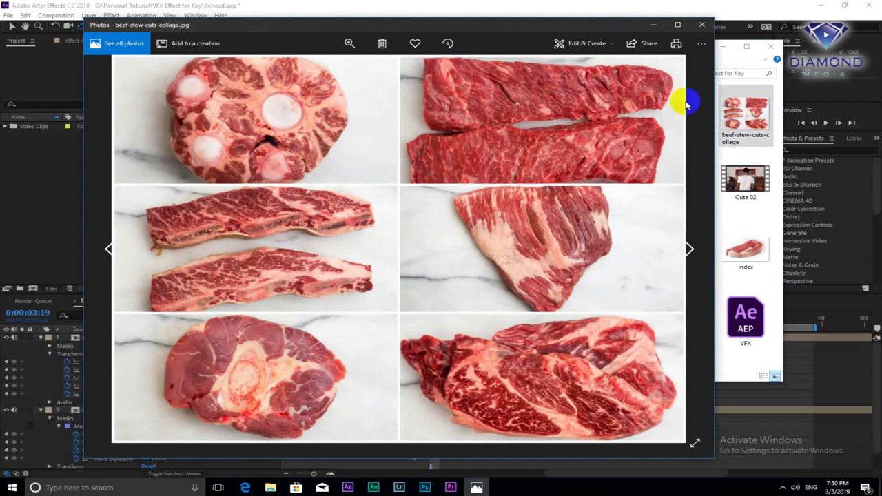
click(655, 27)
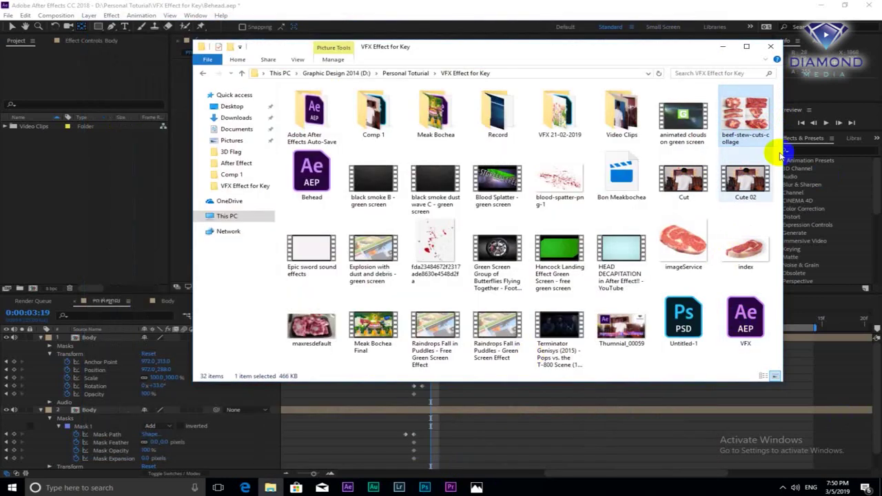
click(724, 47)
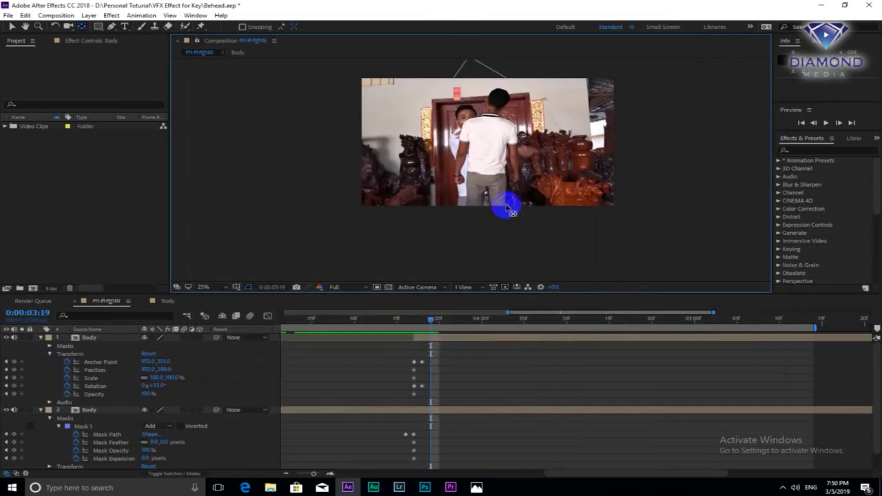
Start a new composition and name it Blood
drag(487, 138, 477, 172)
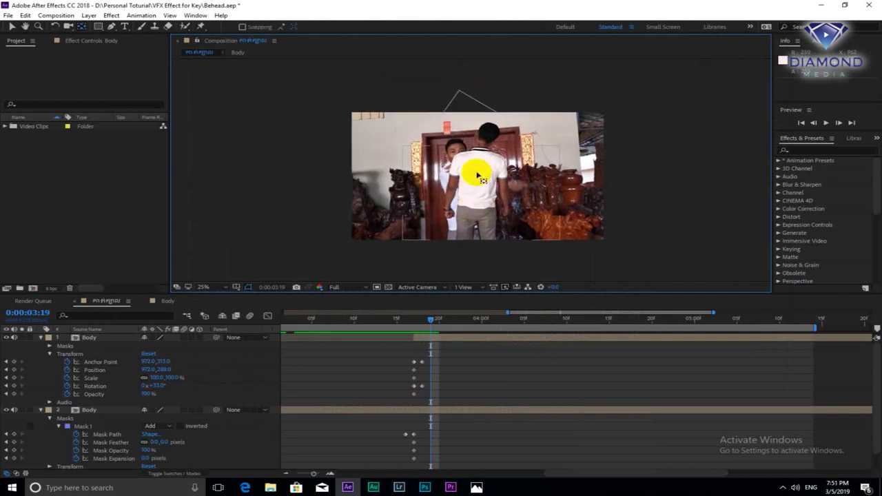
scroll(485, 175, up, 2)
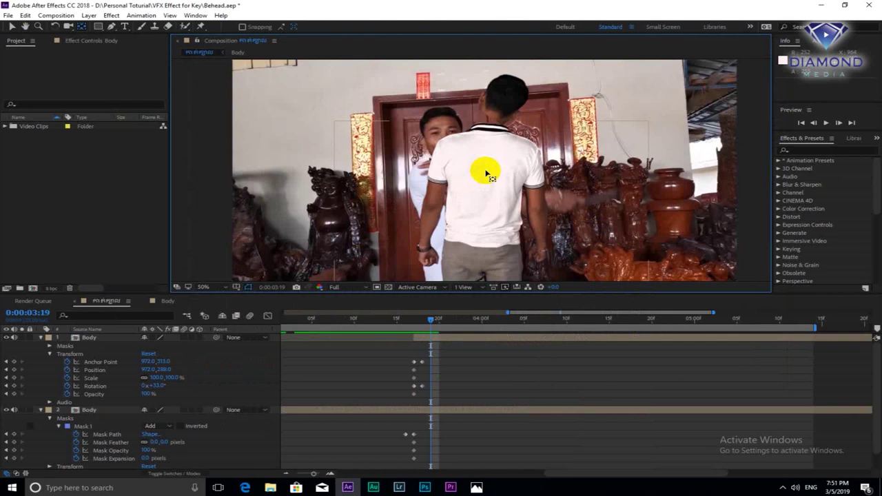
scroll(486, 174, down, 2)
scroll(492, 171, up, 2)
click(55, 15)
click(81, 26)
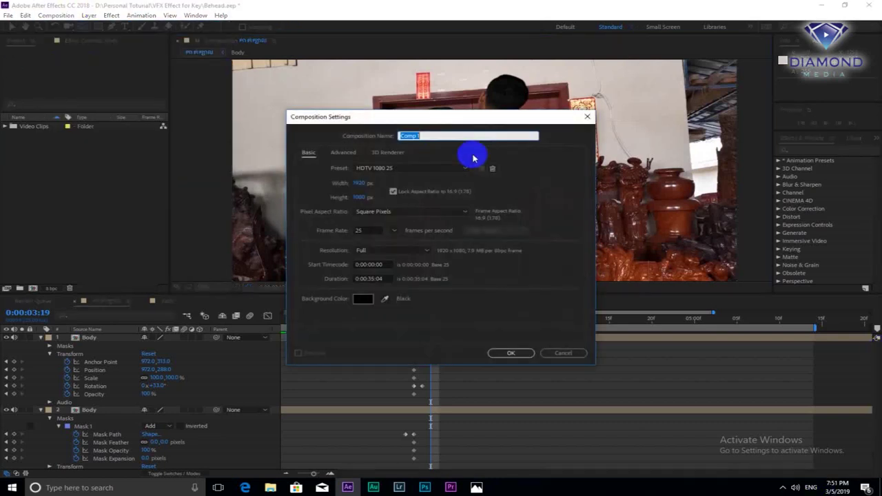
key(BackSpace)
text(Blood)
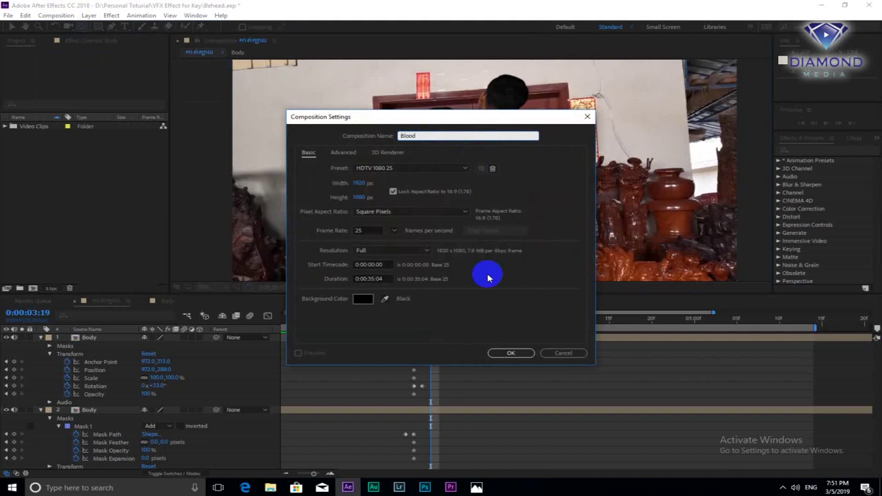
click(510, 352)
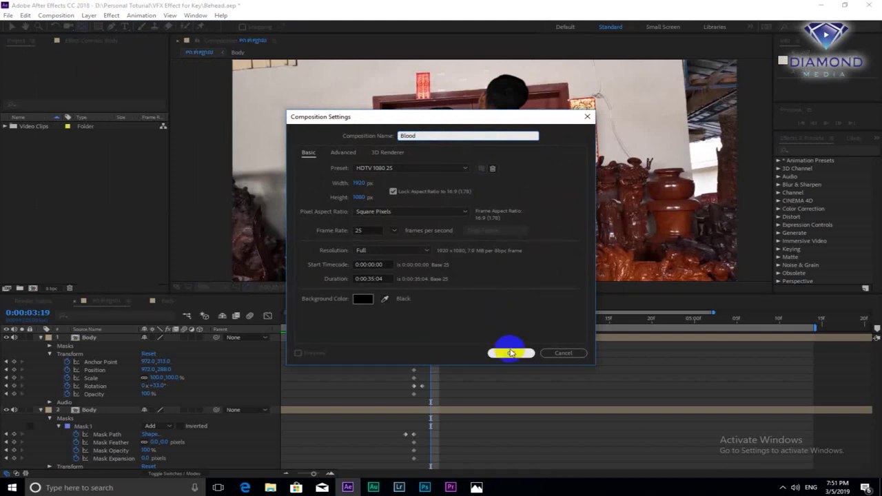
Fix the name entry and create the 1920×1080, 25 fps Blood composition, 0:00:35:04 long
text(St)
key(BackSpace)
text(plat)
key(BackSpace)
key(BackSpace)
key(BackSpace)
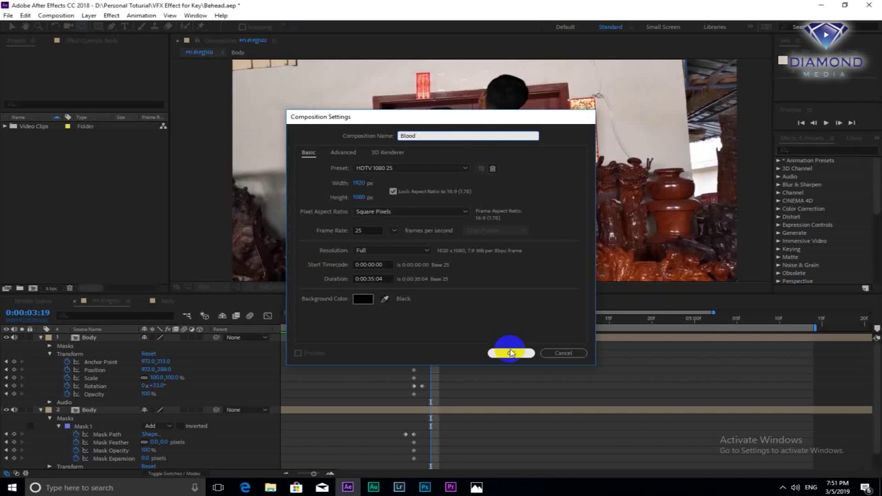
click(511, 353)
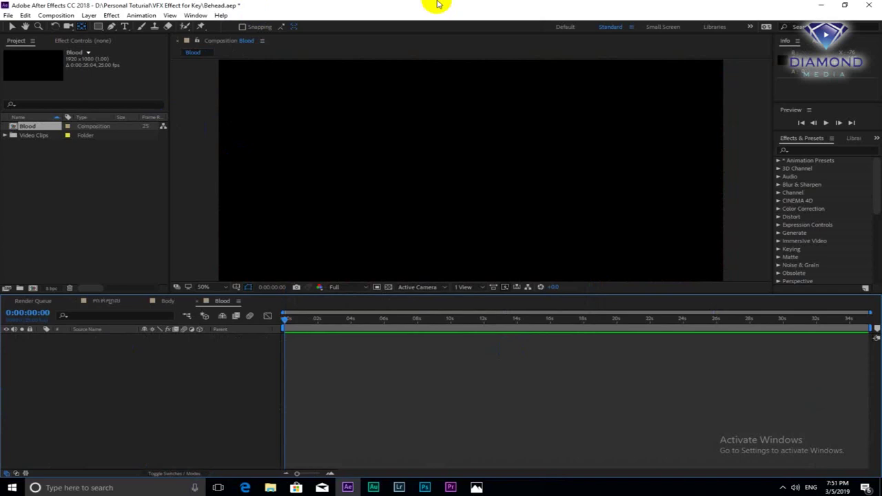
Add a 1920×1080 solid layer named Blood to the Blood composition
drag(386, 258, 520, 223)
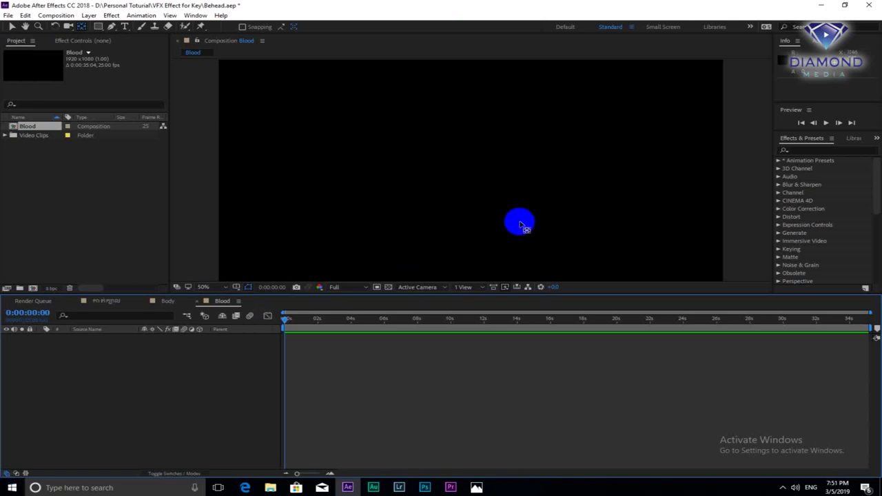
drag(520, 222, 568, 165)
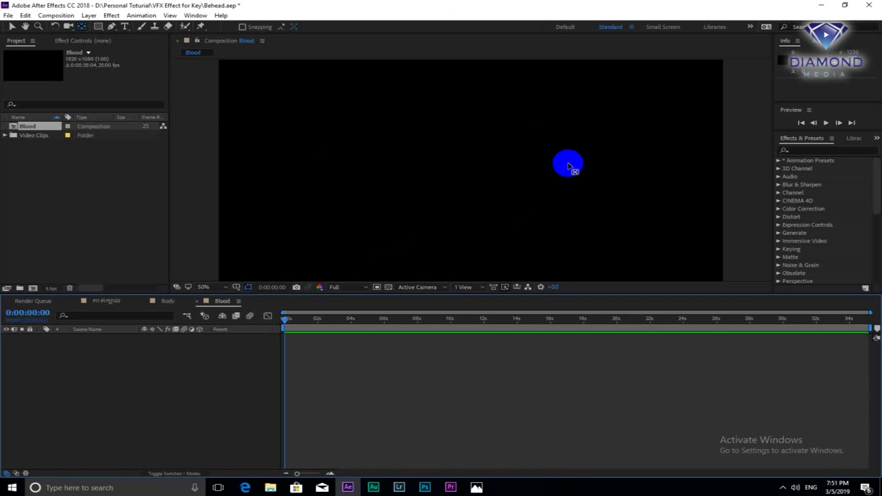
drag(568, 165, 188, 77)
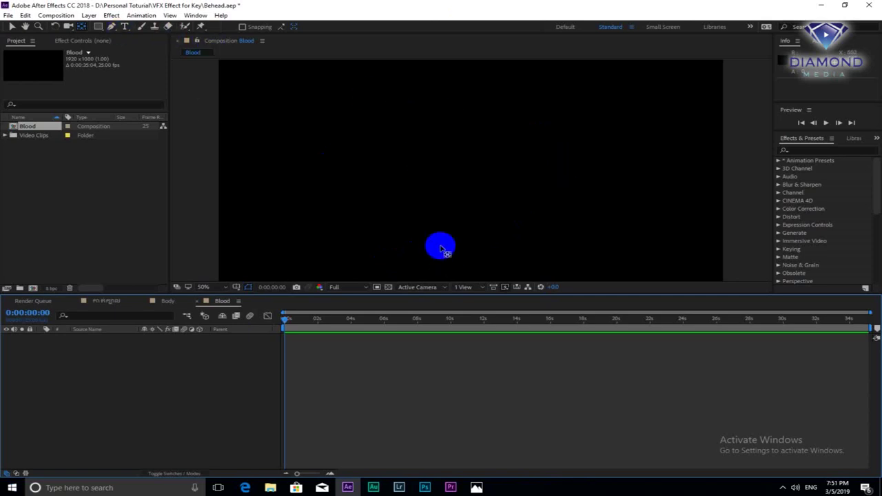
click(89, 15)
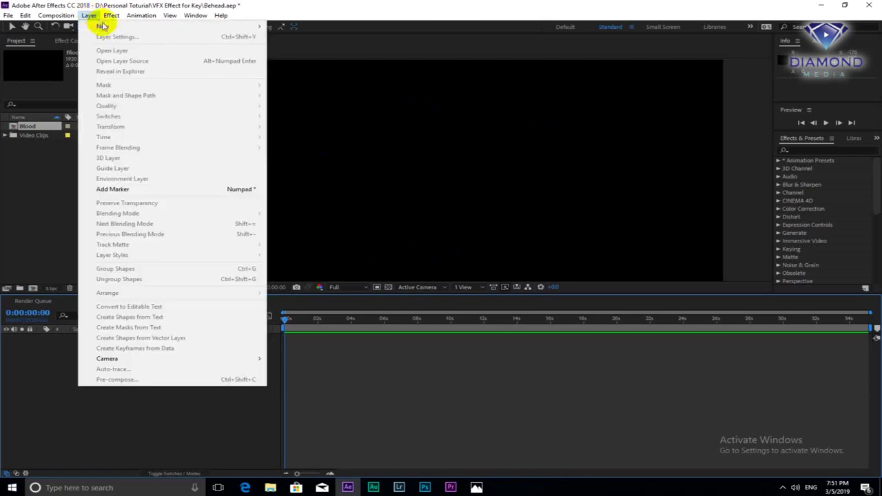
mouse_move(104, 26)
click(328, 38)
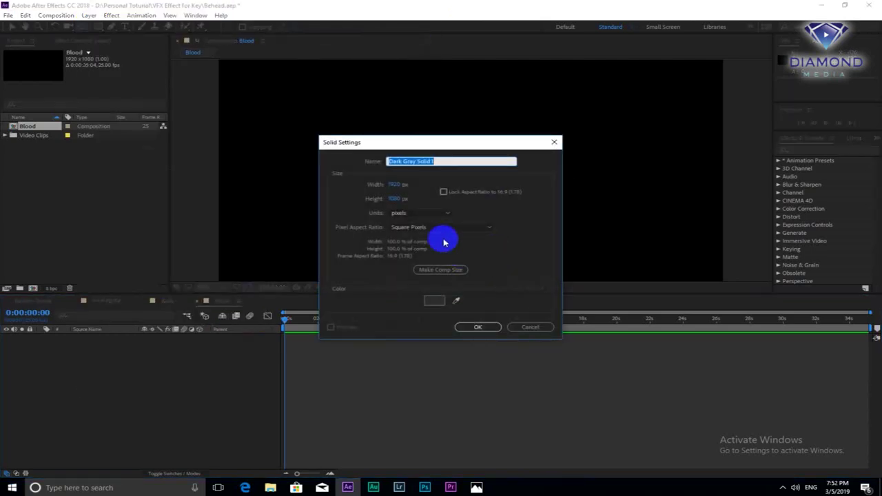
text(Blood)
key(Return)
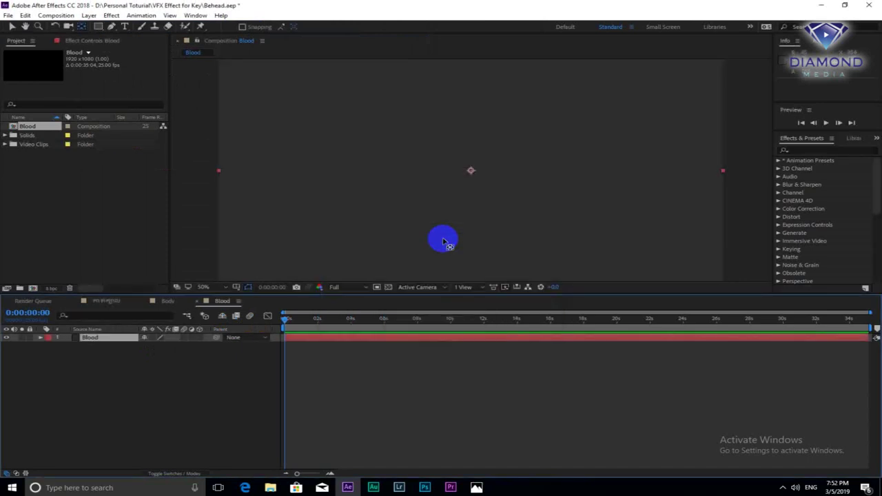
key(comma)
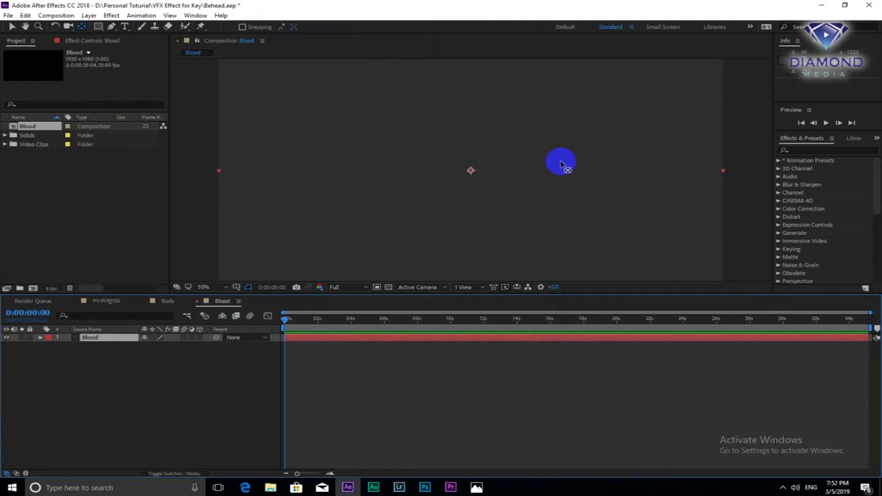
key(period)
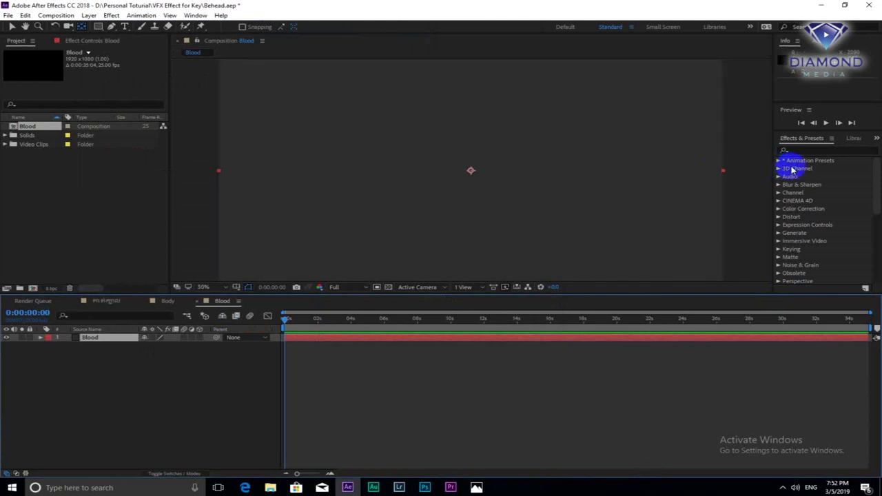
Search effects for 'cc pa' and apply CC Particle World to the Blood solid
click(802, 151)
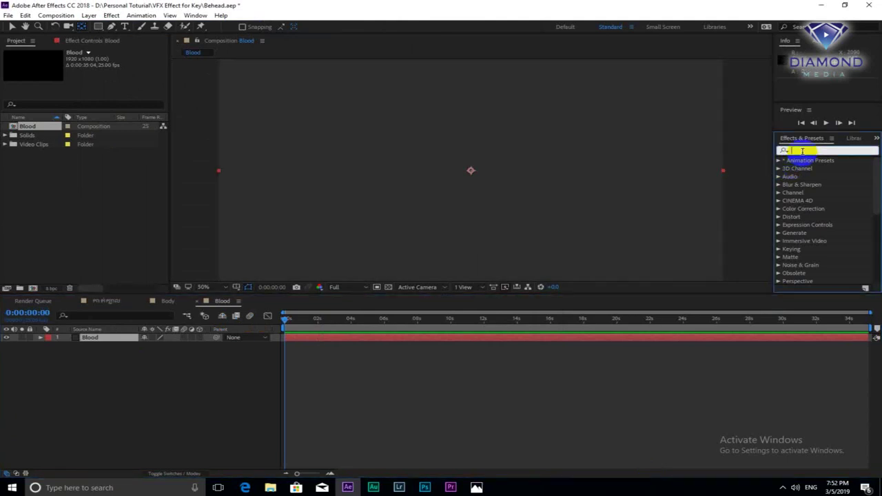
text(cc pa)
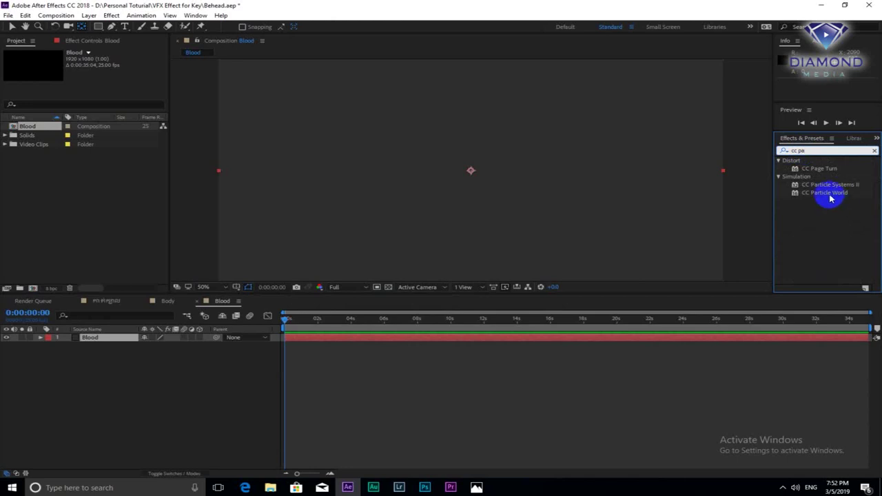
drag(827, 194, 441, 347)
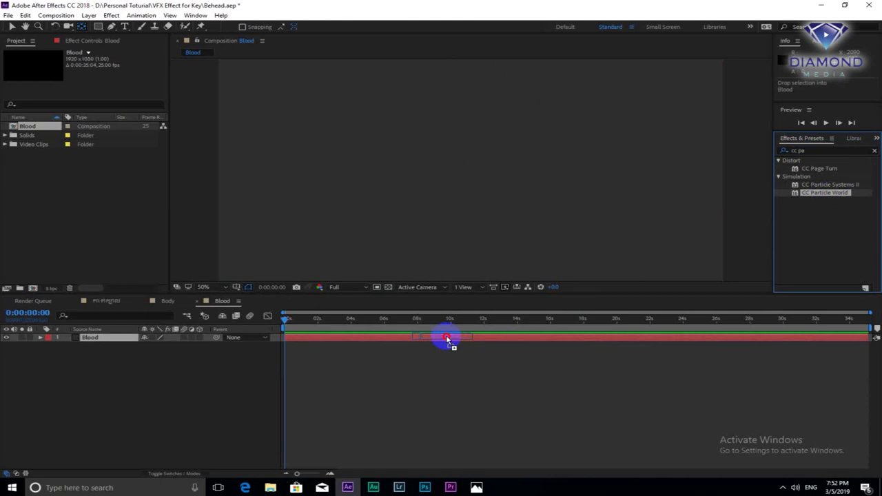
drag(441, 347, 450, 339)
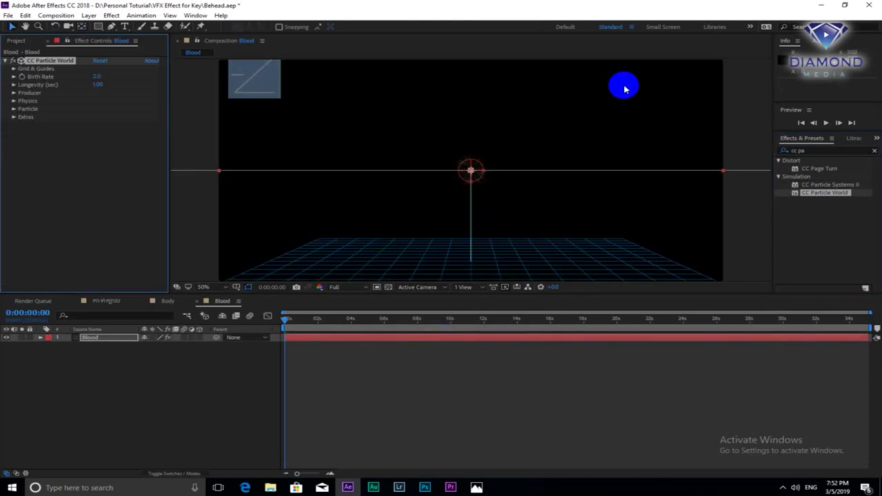
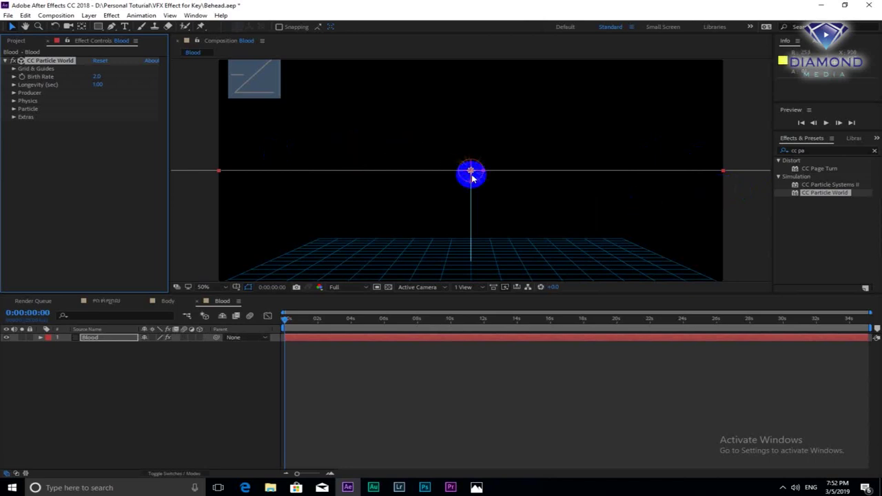
Set the CC Particle World animation to Cone Axis and view frame 0:00:01:18
click(15, 102)
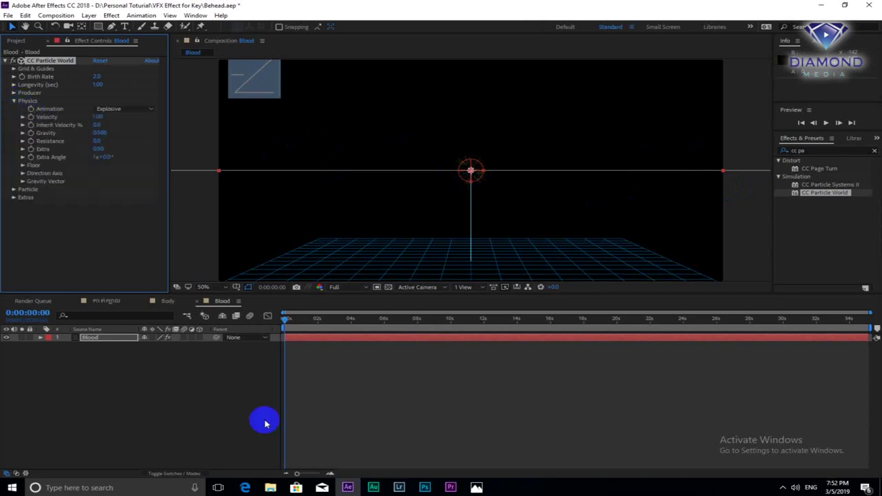
click(148, 111)
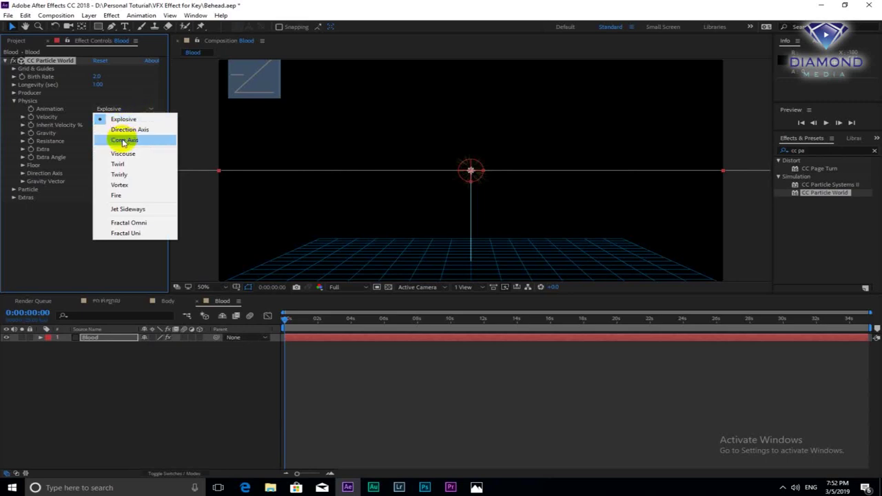
click(123, 141)
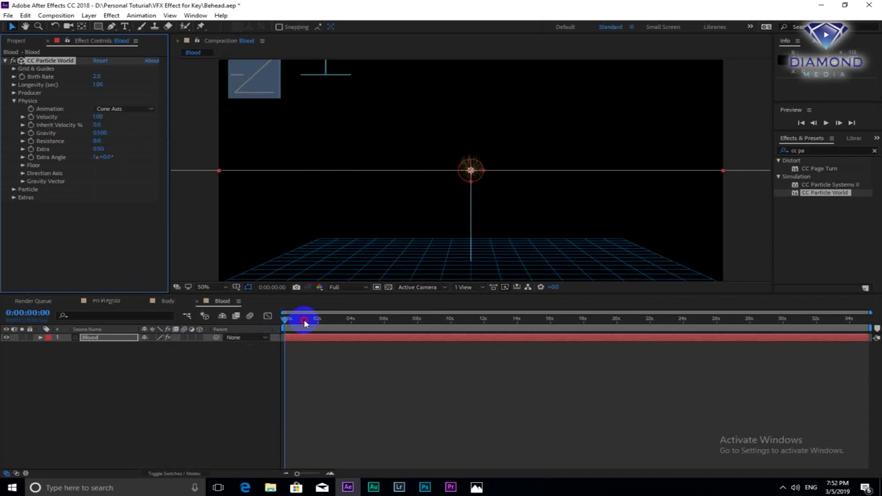
drag(288, 323, 314, 323)
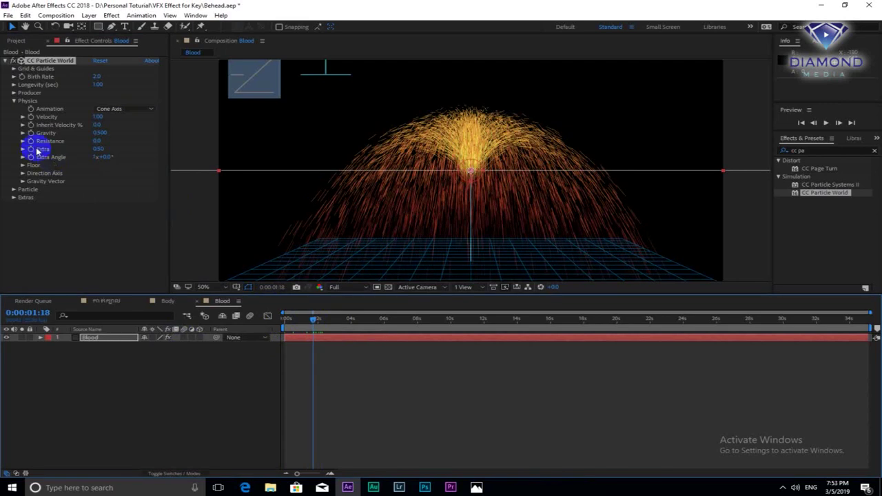
Raise particle Velocity to 1.61 and move the emitter lower in the frame
drag(102, 119, 111, 116)
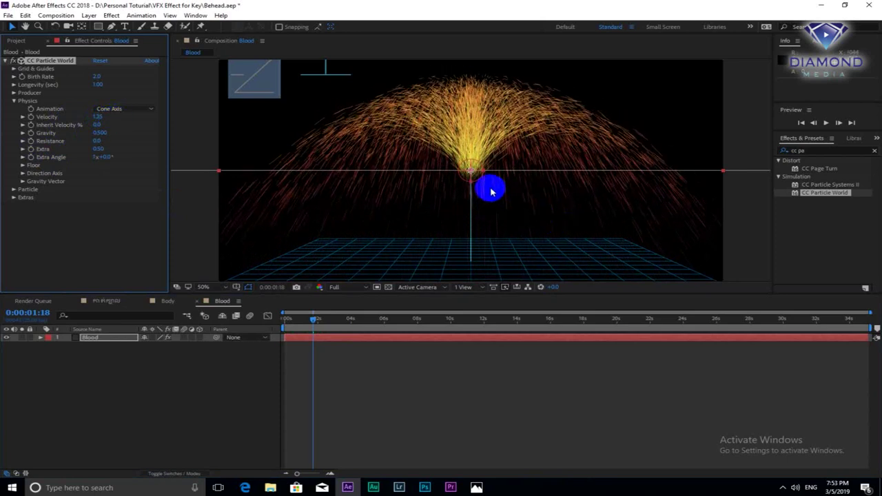
drag(471, 173, 471, 201)
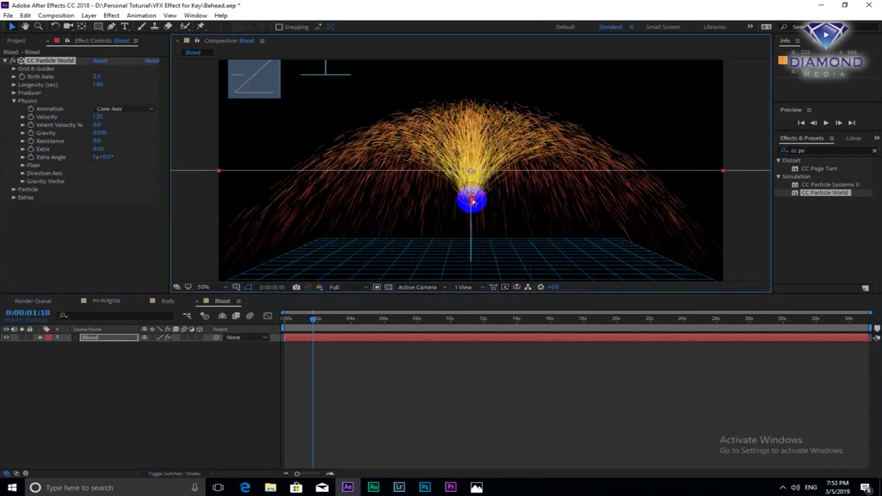
drag(99, 116, 119, 116)
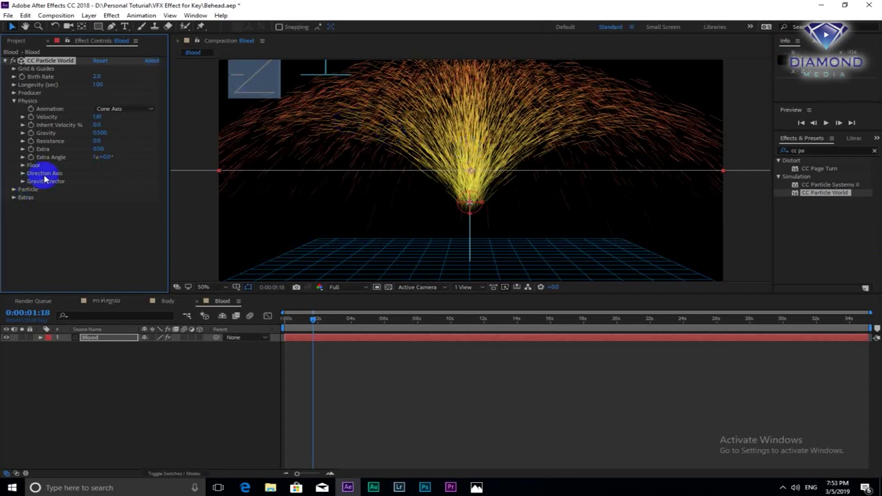
Set the particle Birth Rate to 1.0
click(96, 76)
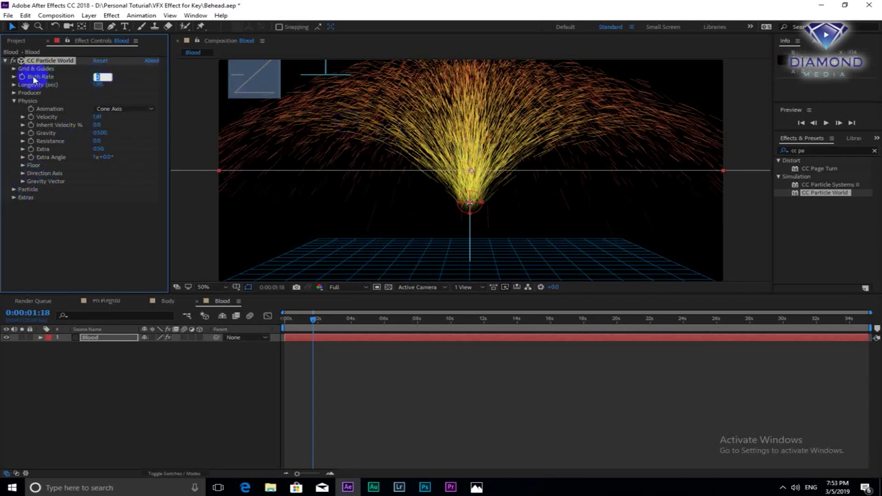
text(1)
key(Return)
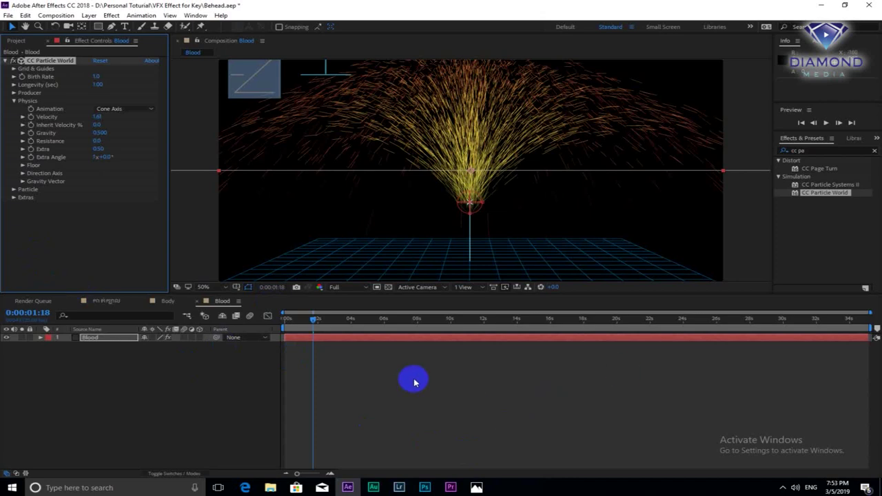
Change the Particle Type to Motion Square
click(13, 190)
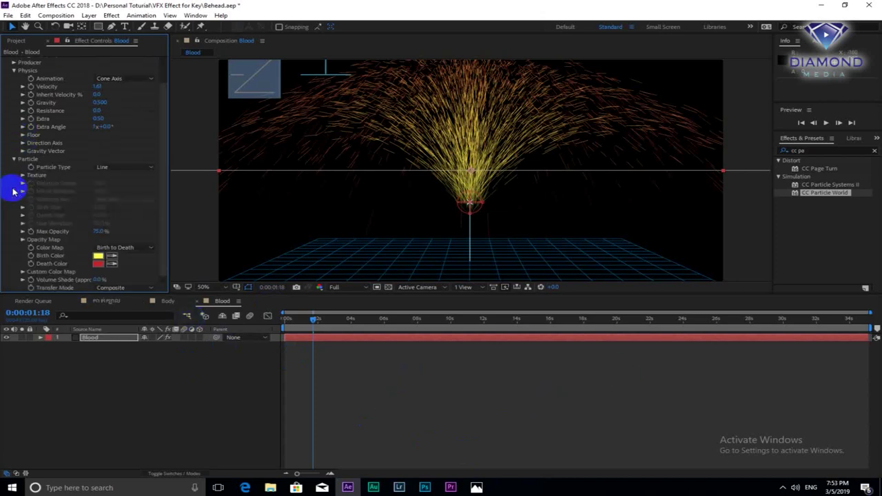
click(122, 169)
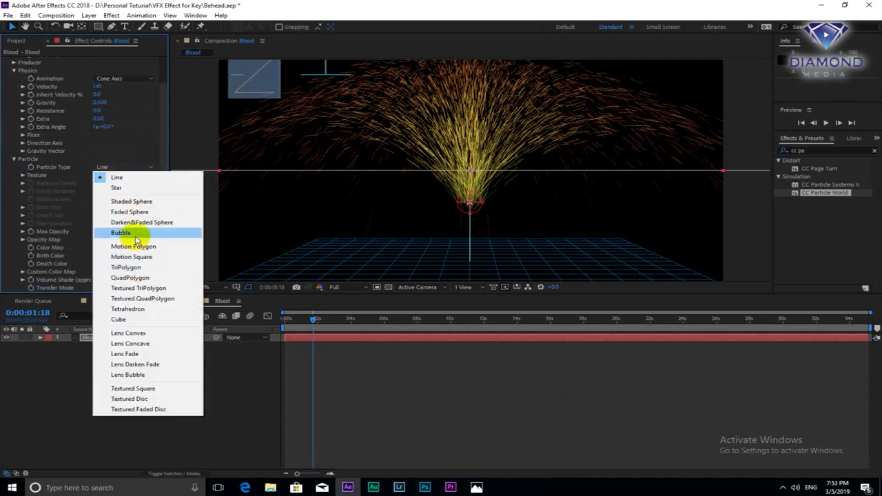
click(136, 234)
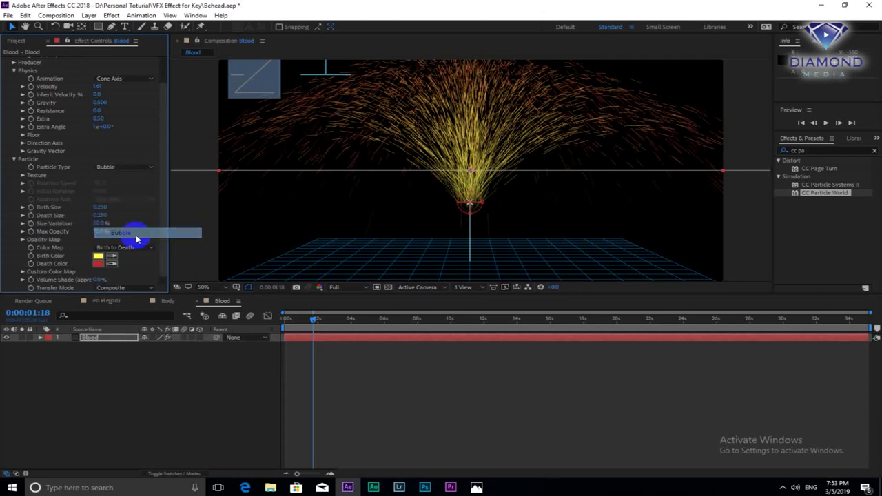
click(124, 167)
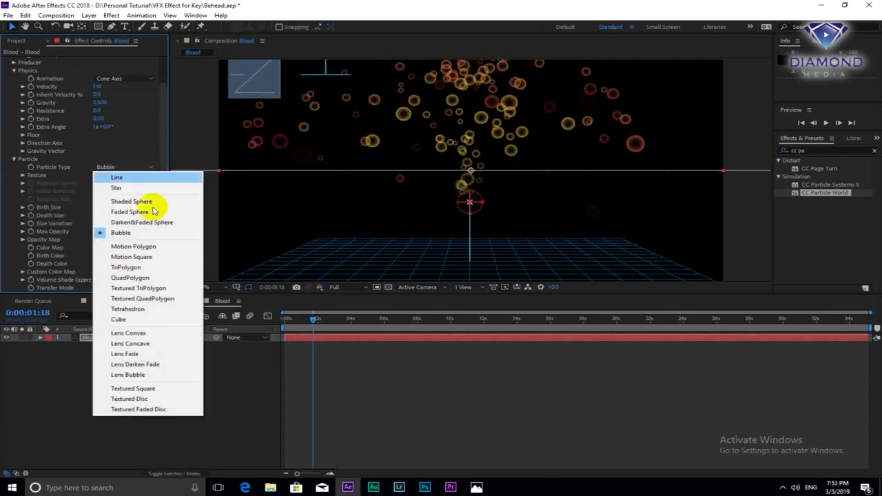
click(154, 258)
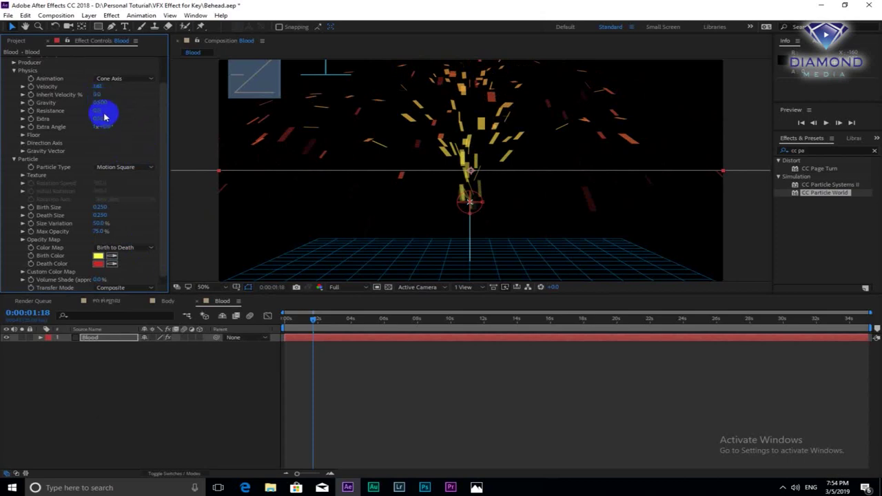
Set Gravity to 0.540 and lower Extra to 0.38 for a narrower spray
mouse_move(103, 103)
mouse_down()
mouse_move(112, 104)
mouse_move(103, 102)
mouse_up()
click(100, 118)
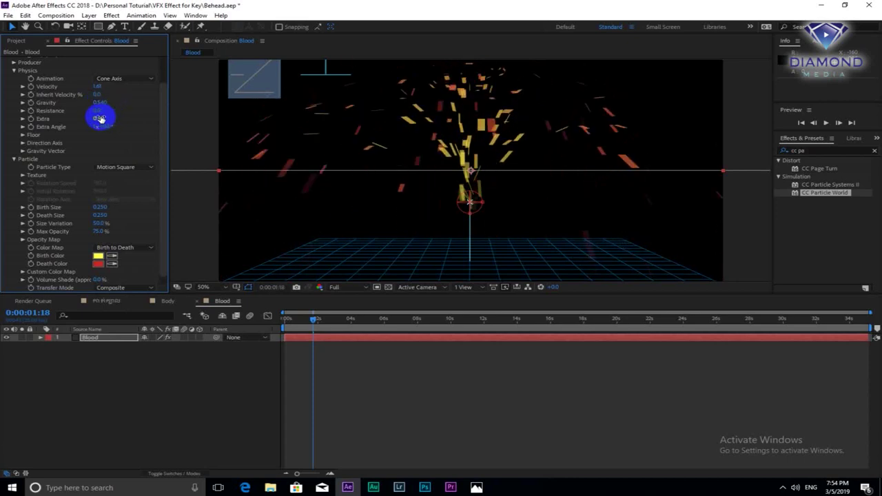
mouse_move(100, 118)
mouse_down()
mouse_move(81, 118)
mouse_move(89, 117)
mouse_up()
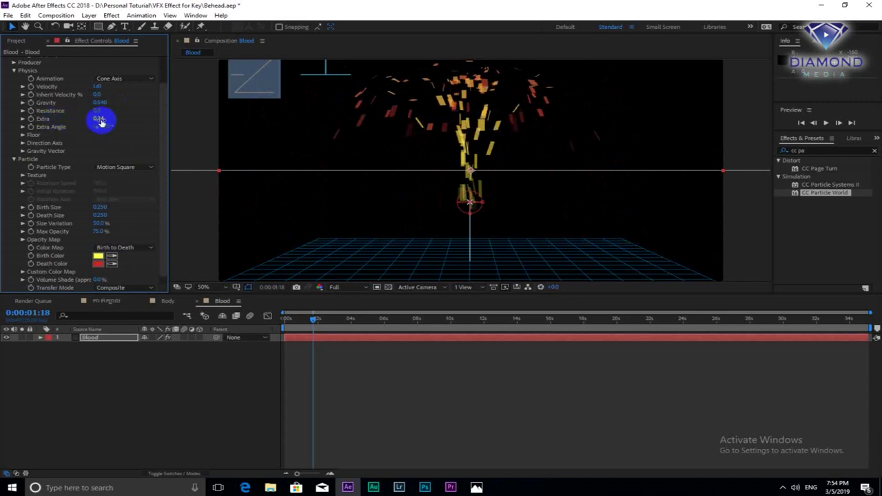
drag(99, 118, 96, 119)
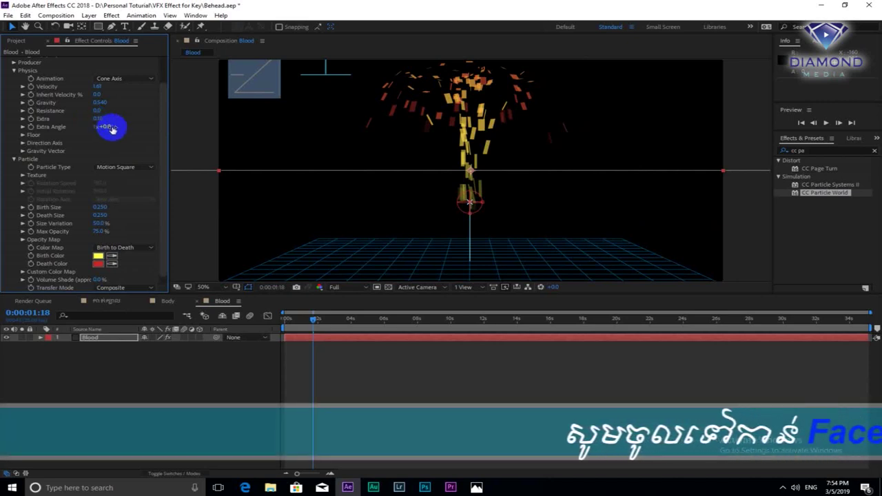
Zero the emitter's Radius X, Y and Z, then view frame 0:00:05:01
scroll(166, 134, up, 2)
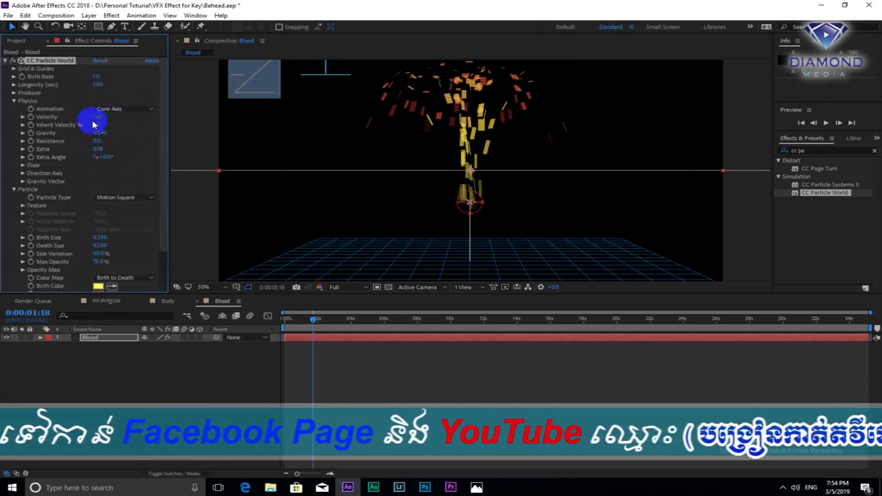
click(13, 93)
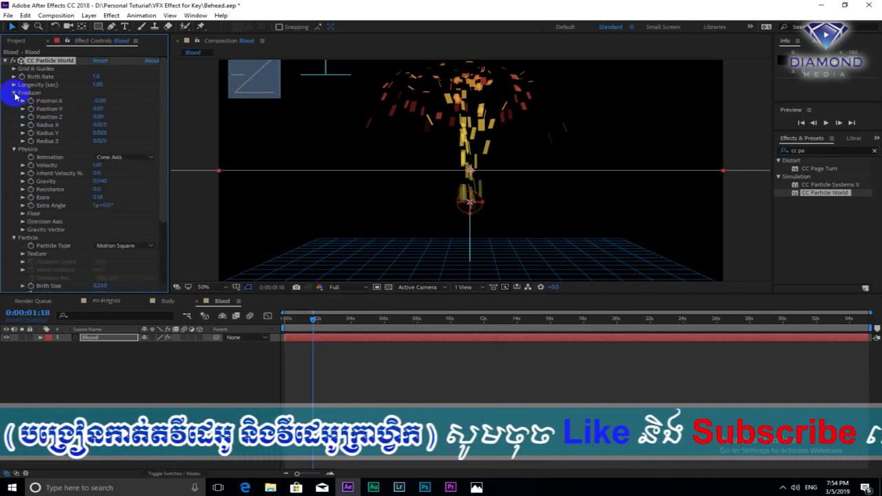
click(102, 140)
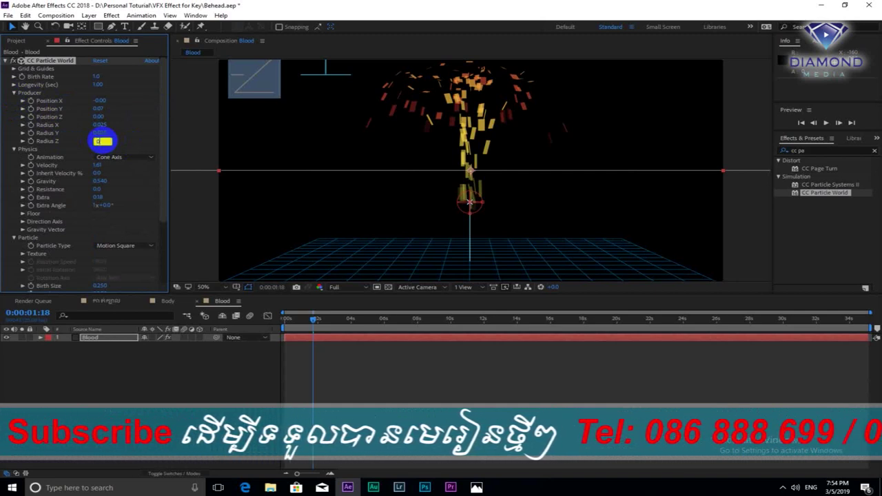
click(102, 133)
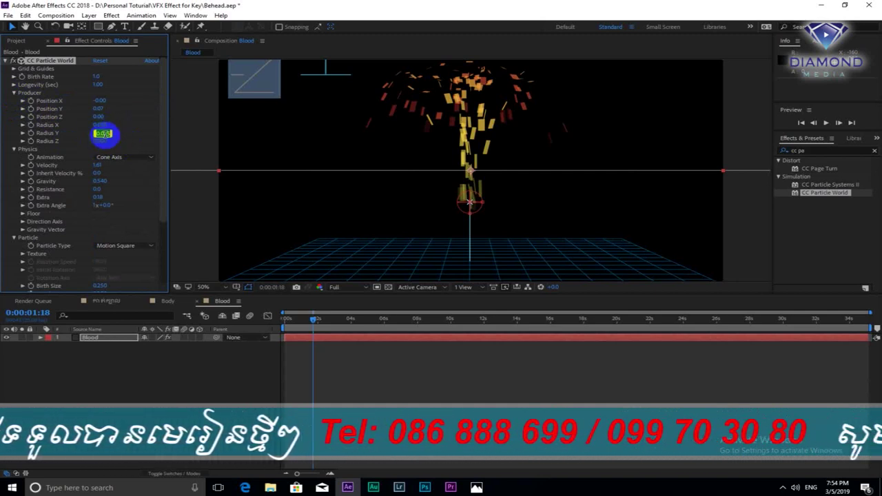
click(101, 125)
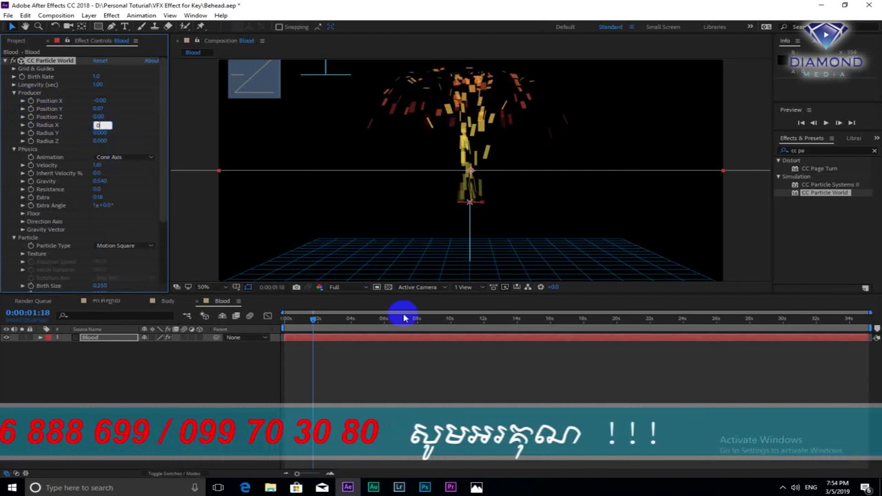
drag(315, 319, 368, 320)
click(367, 320)
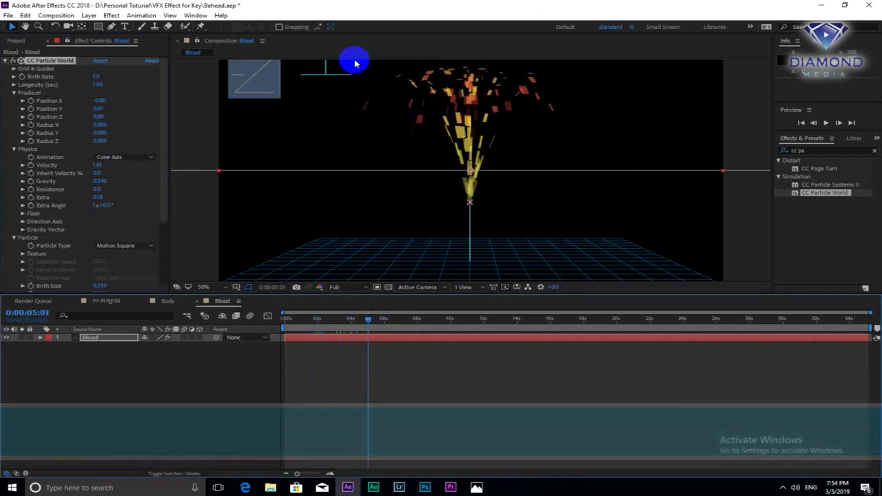
click(164, 182)
scroll(163, 181, down, 3)
scroll(83, 103, up, 3)
click(6, 60)
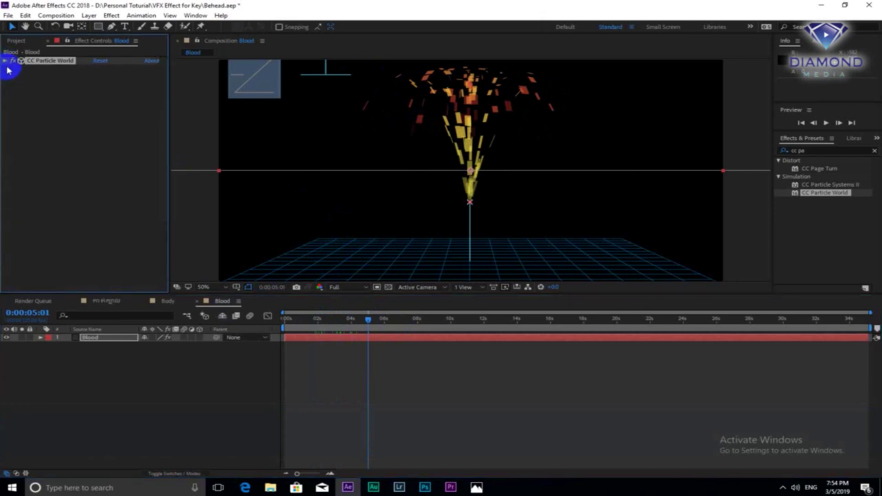
Collapse the Emitter and Physics groups and check the colour map options without changing them
click(7, 62)
click(14, 93)
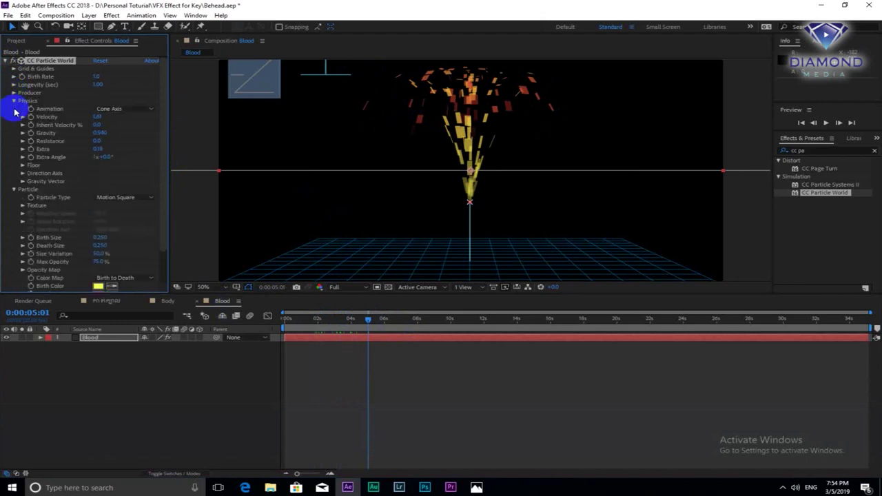
click(14, 101)
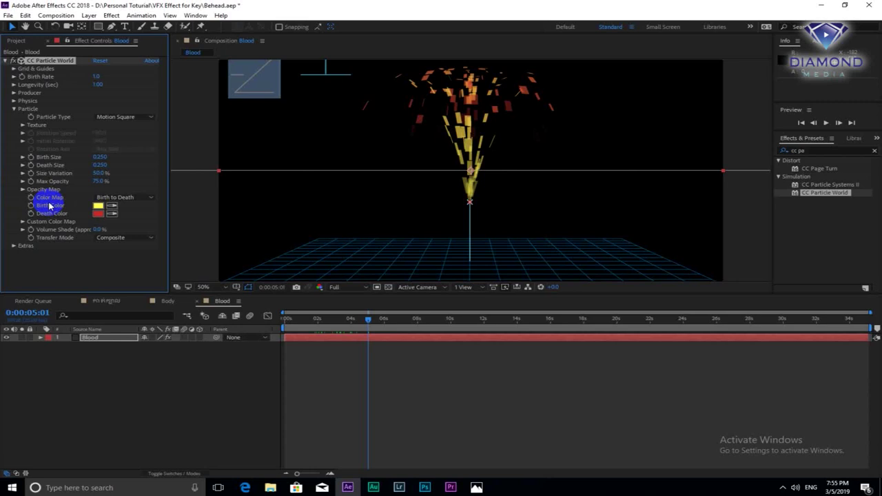
click(146, 198)
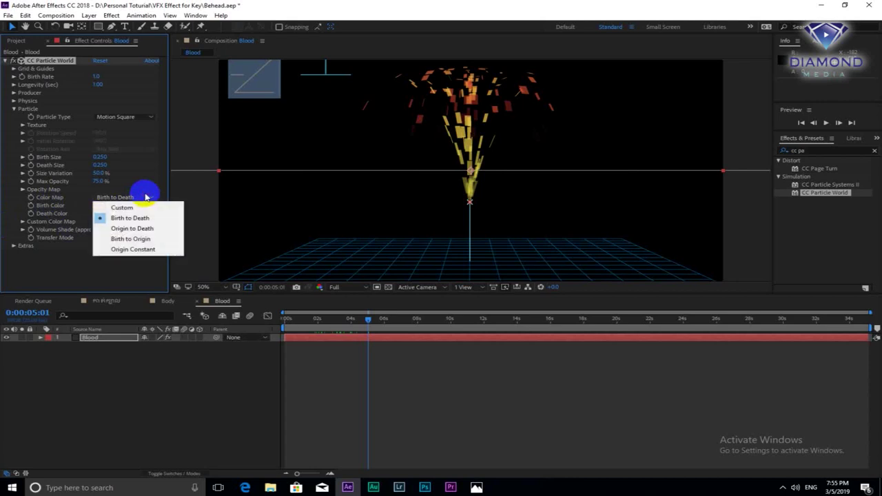
click(114, 399)
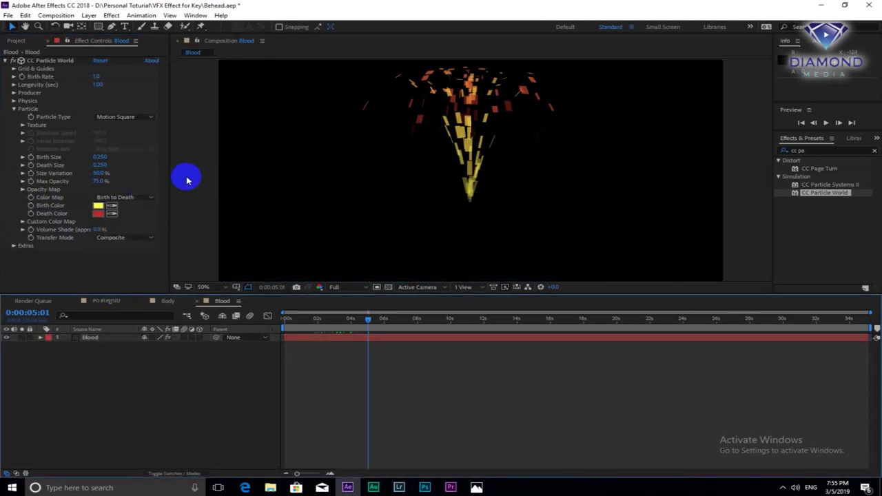
Set the particle Death Colour to dark red (3D0101)
click(99, 214)
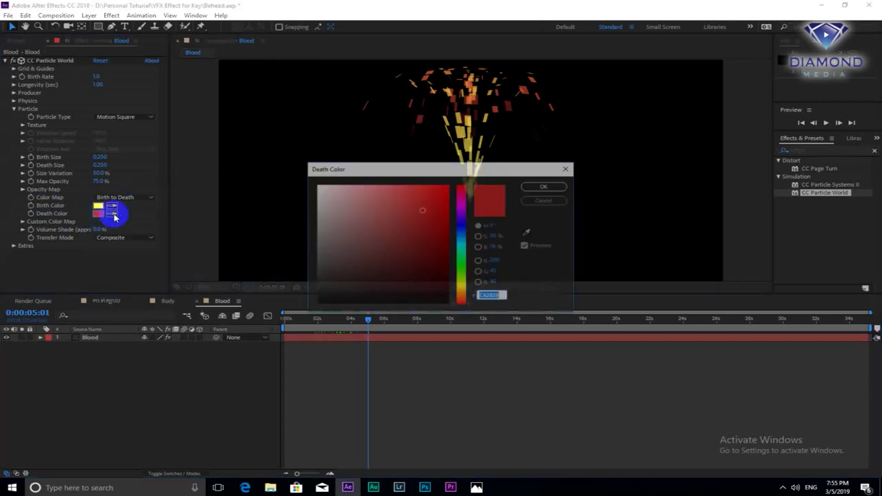
click(443, 273)
drag(443, 274, 447, 276)
click(545, 186)
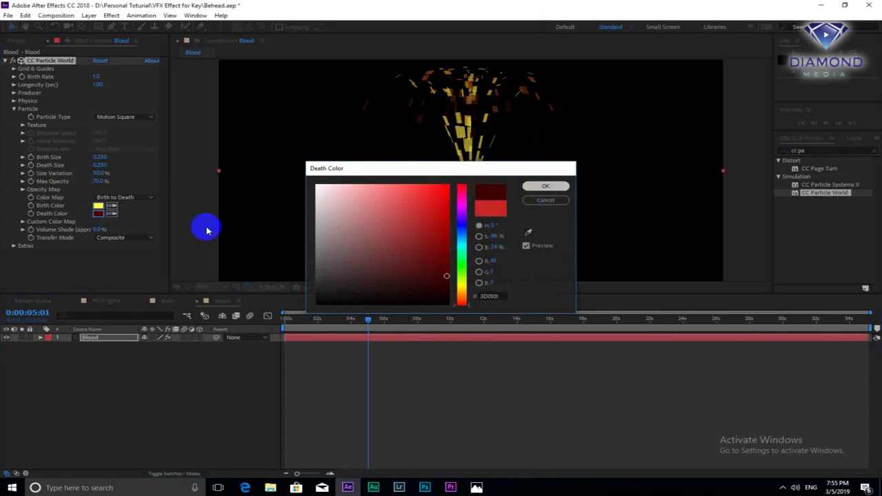
Set the particle Birth Colour to pure red and collapse CC Particle World
click(99, 205)
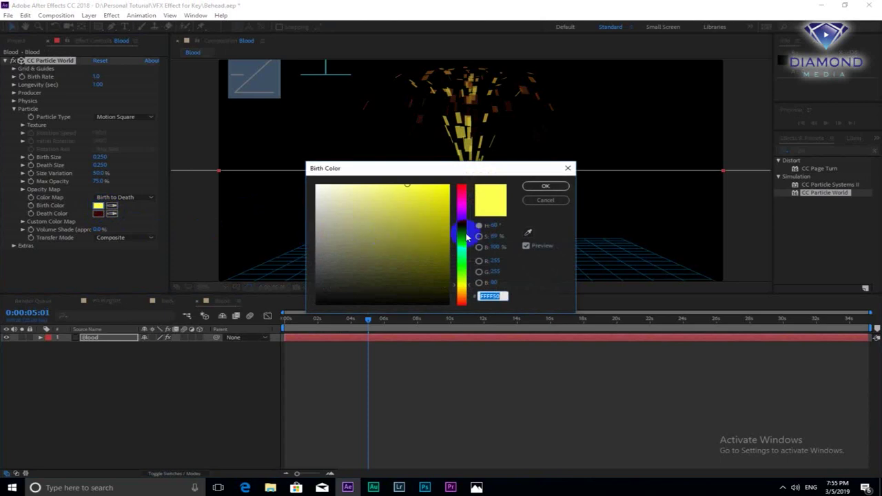
drag(461, 279, 469, 319)
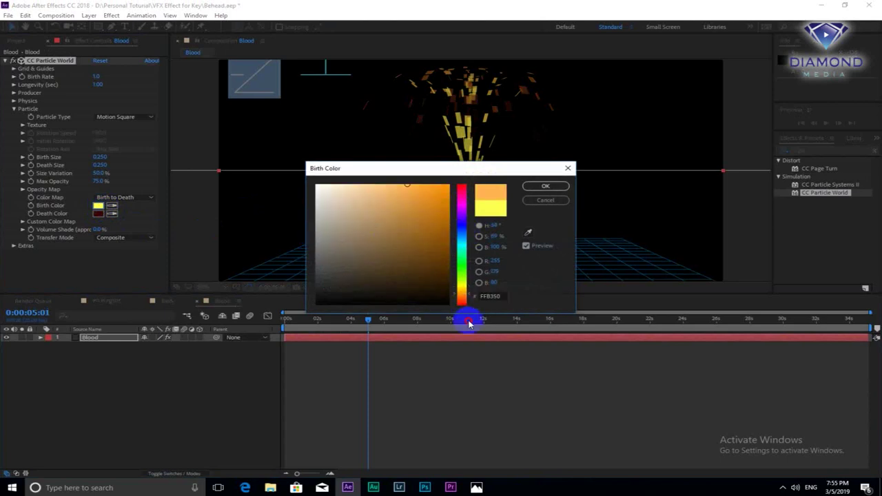
click(448, 197)
click(545, 186)
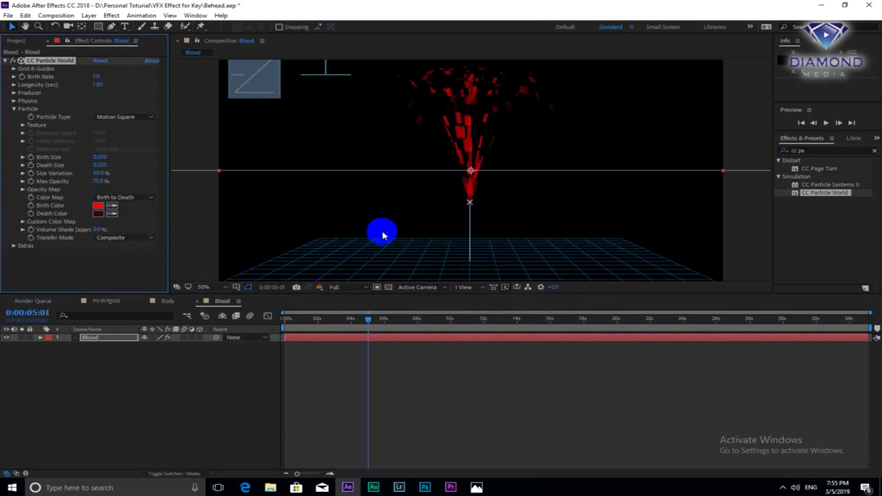
click(6, 62)
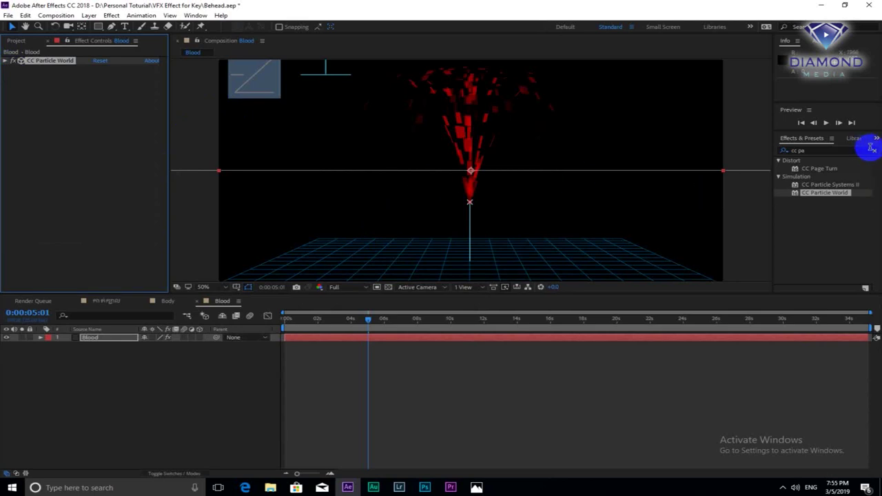
Search 'cc ve' and apply CC Vector Blur to the Blood layer
click(874, 153)
click(824, 151)
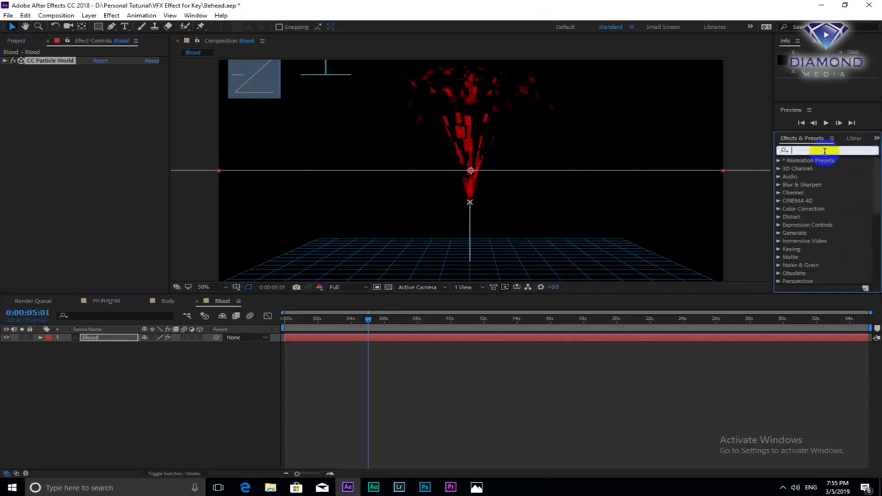
text(cc ve)
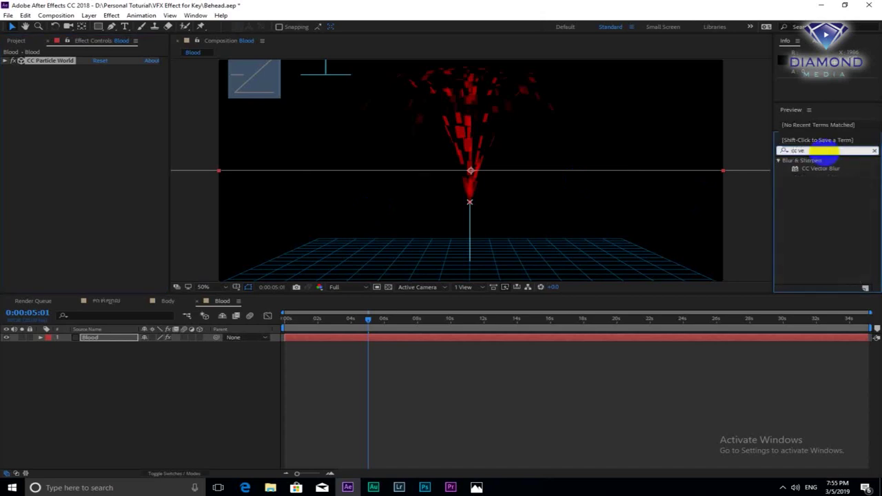
drag(820, 169, 421, 342)
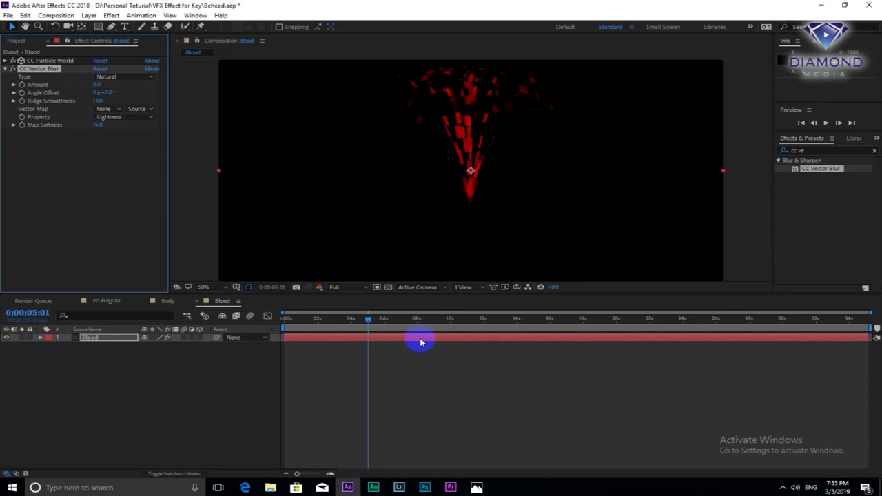
Set the vector blur Amount to 40.0 and Property to Lightness
click(97, 85)
mouse_move(97, 85)
mouse_down()
mouse_move(128, 85)
mouse_move(118, 83)
mouse_up()
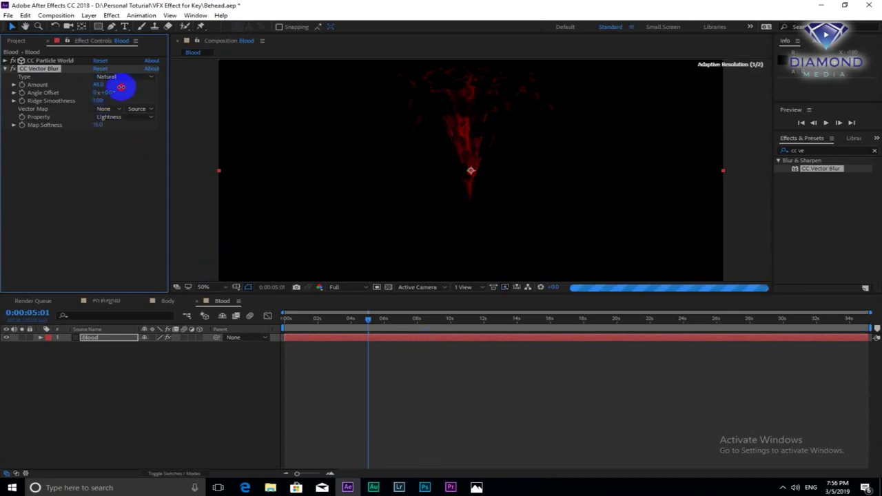
click(147, 117)
click(140, 136)
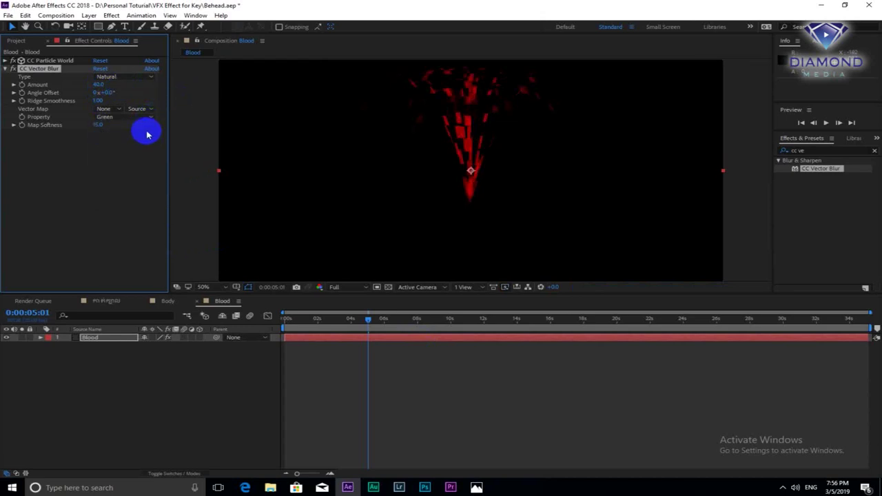
click(148, 117)
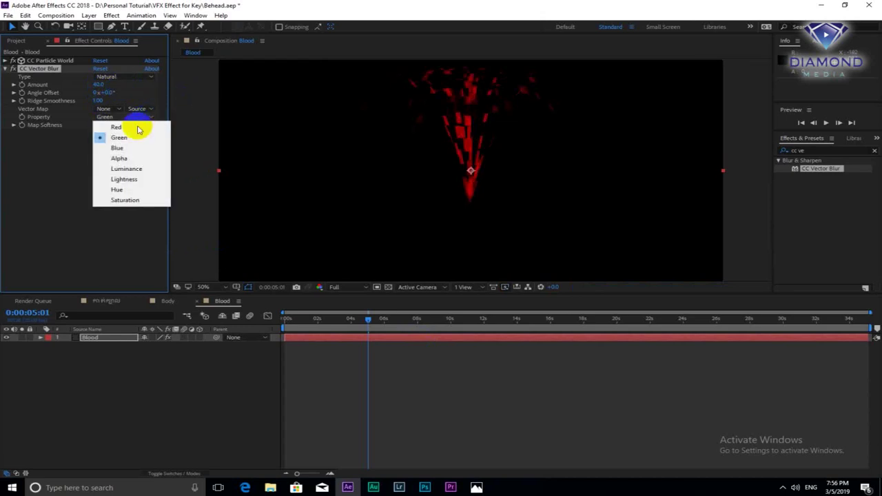
click(135, 179)
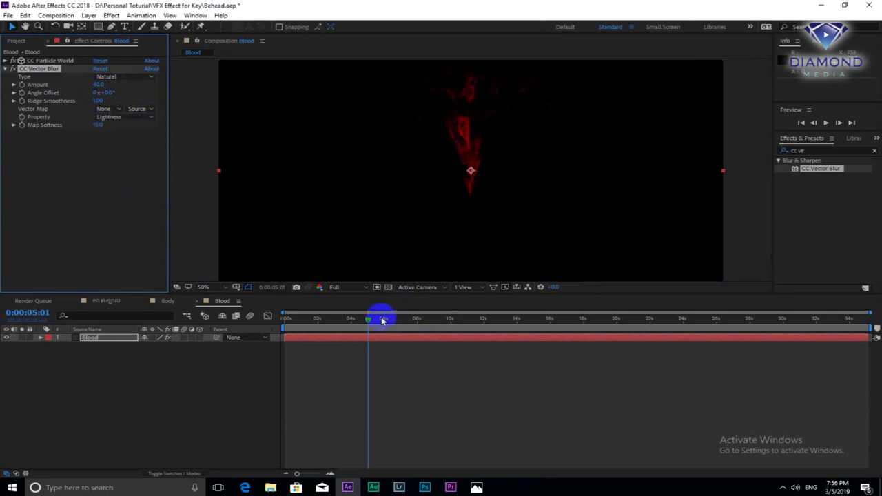
drag(282, 319, 309, 322)
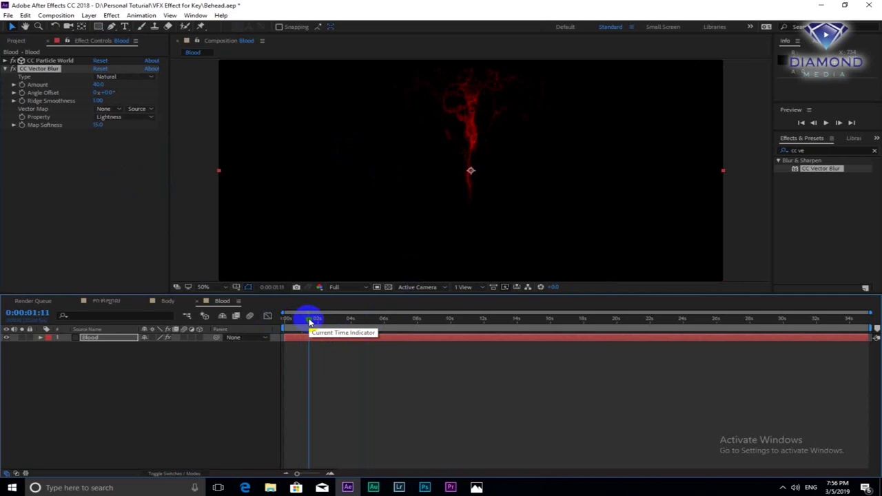
click(6, 70)
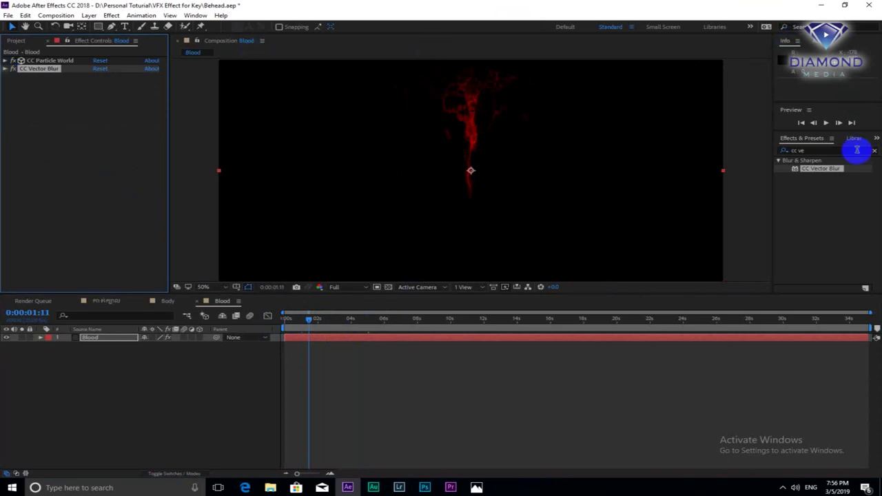
click(873, 154)
Search 'simp', apply Simple Choker to Blood, and set Choke Matte to -1.50
click(873, 152)
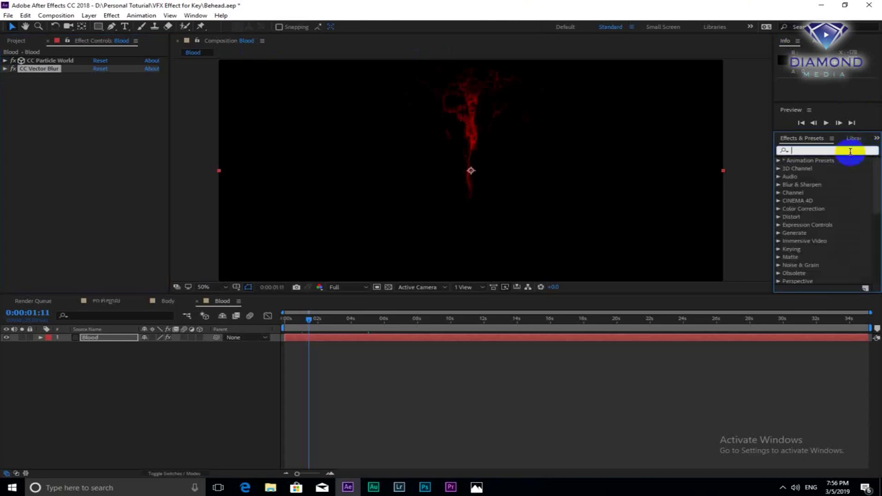
text(simp)
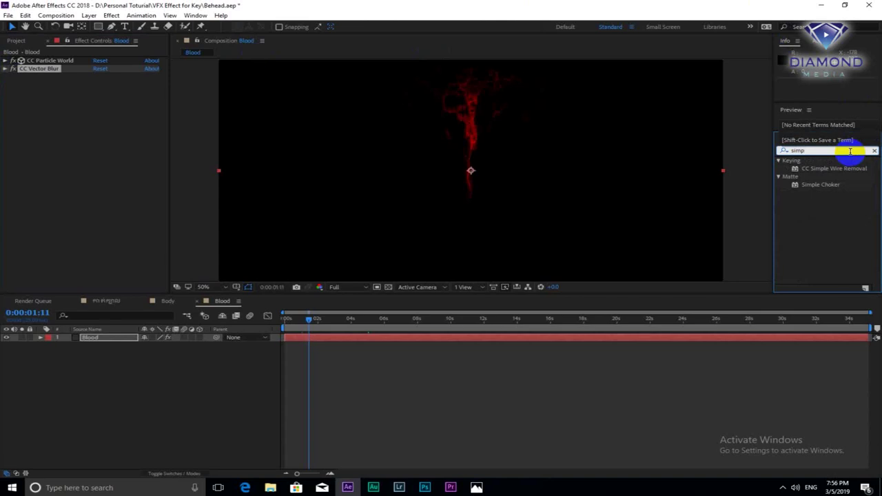
key(Return)
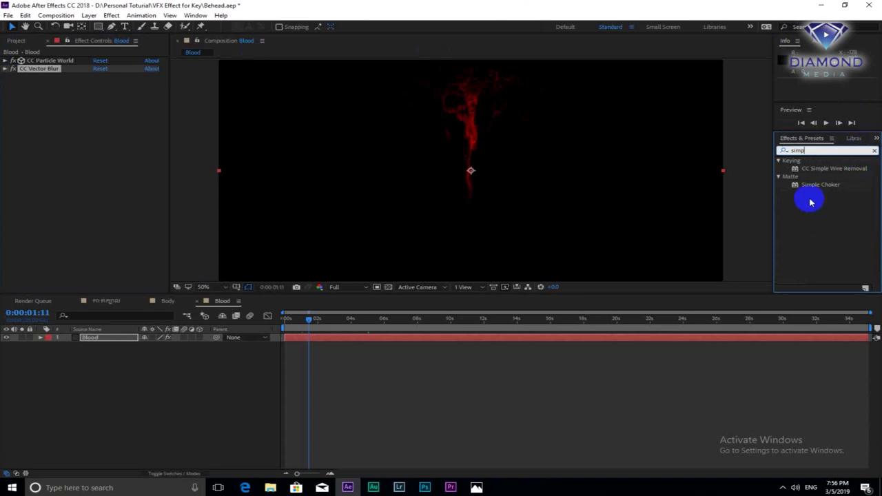
click(817, 185)
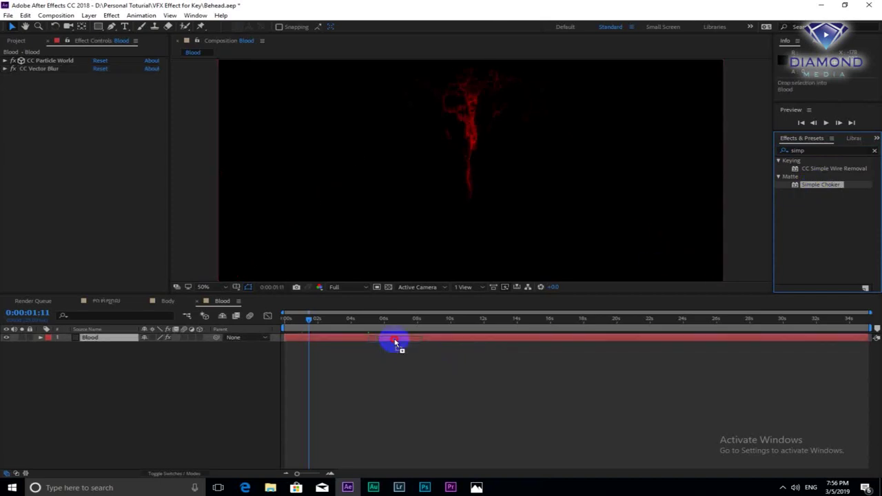
drag(817, 185, 393, 340)
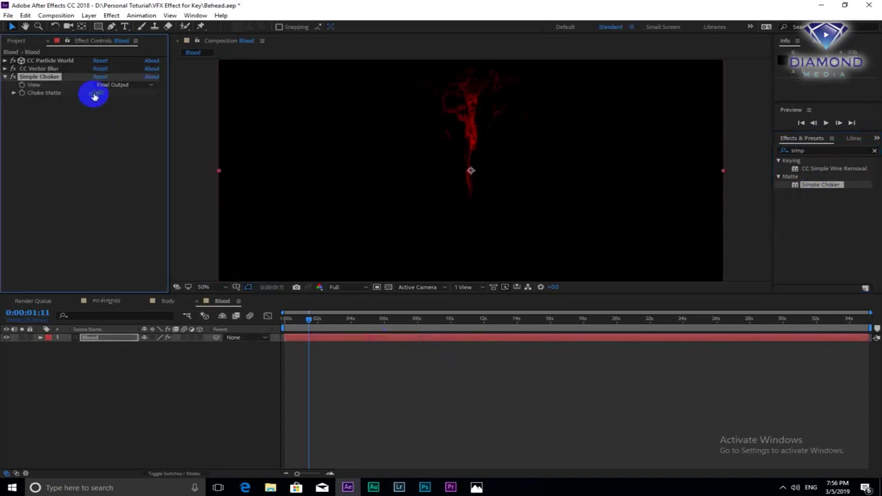
drag(95, 92, 90, 93)
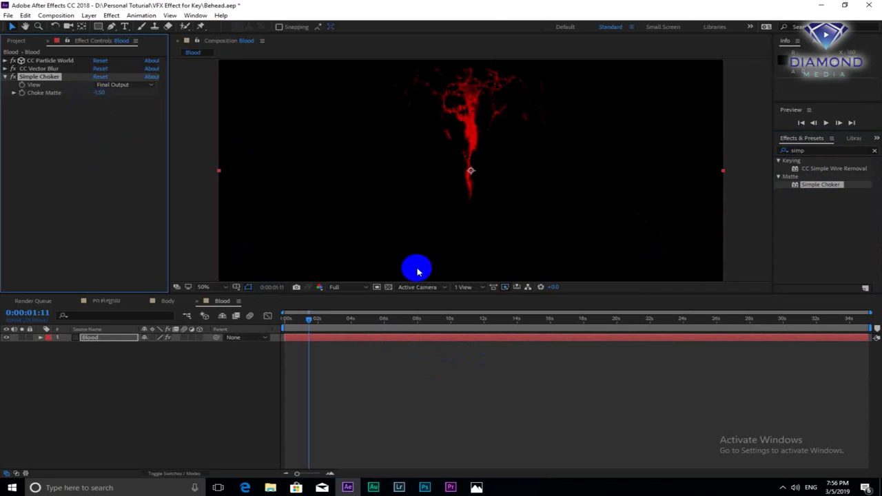
drag(287, 318, 321, 321)
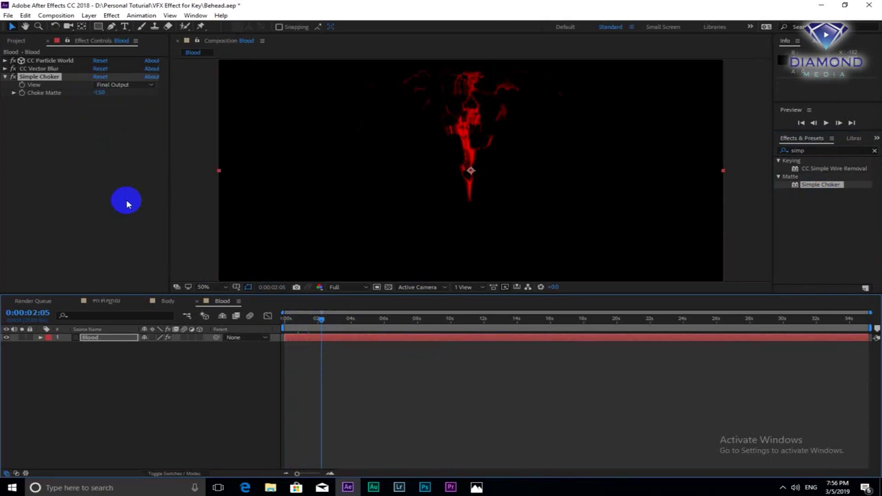
click(875, 151)
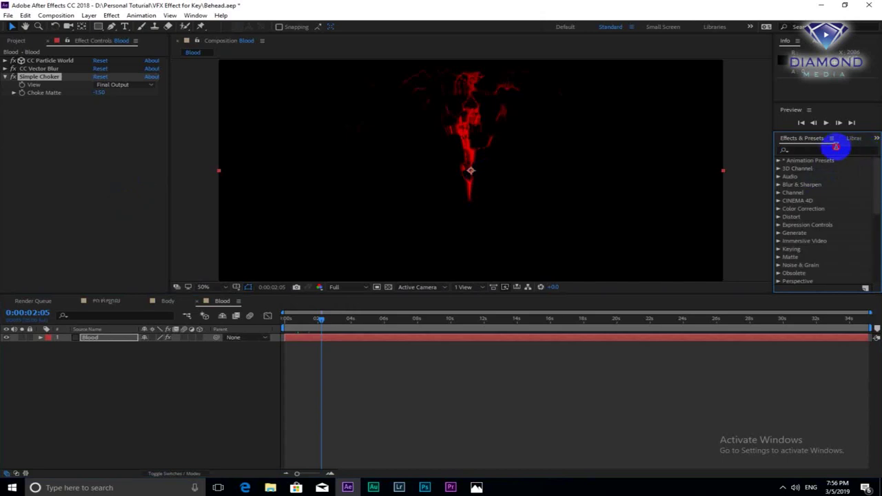
Apply Pixel Motion Blur to the Blood layer and move it to the top of the effects
click(835, 148)
text(pixel)
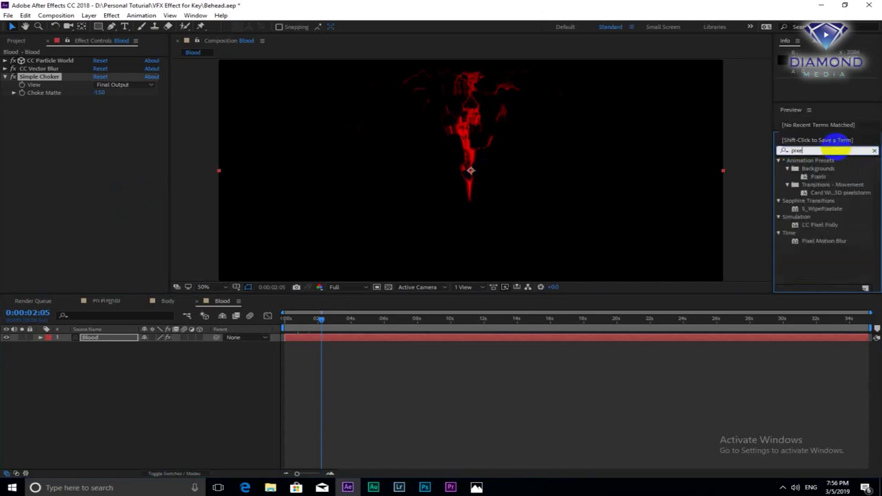
drag(820, 240, 334, 341)
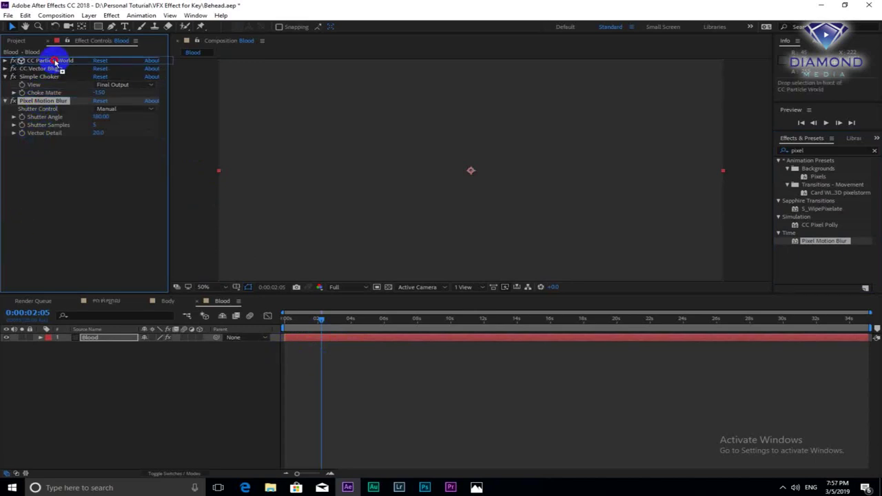
drag(39, 102, 55, 62)
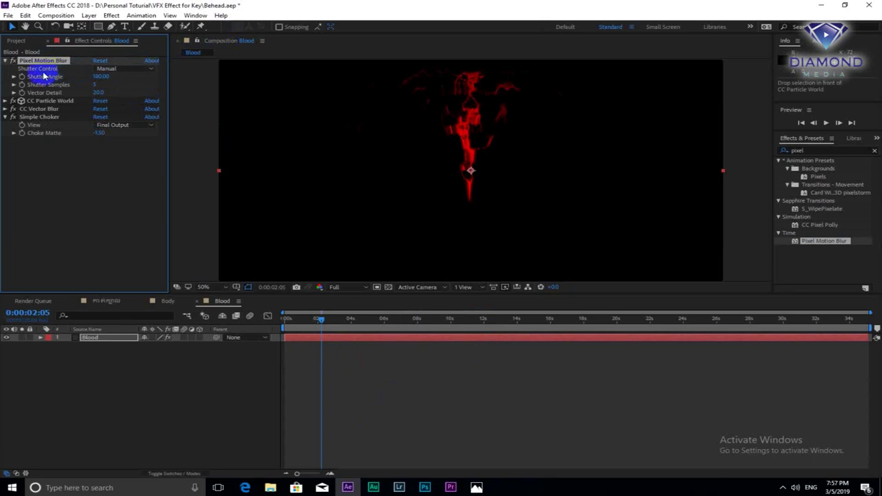
Set Shutter Control to Automatic, raise Vector Detail, and preview from the start
click(118, 68)
click(118, 88)
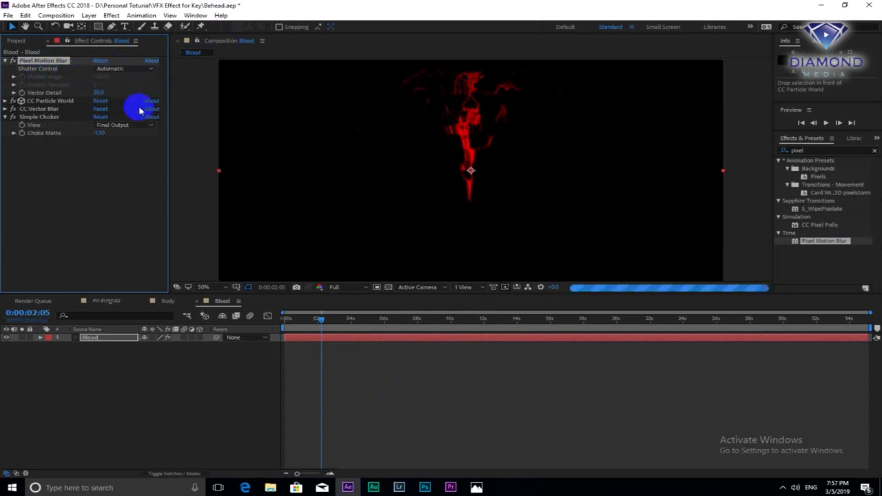
drag(97, 92, 149, 87)
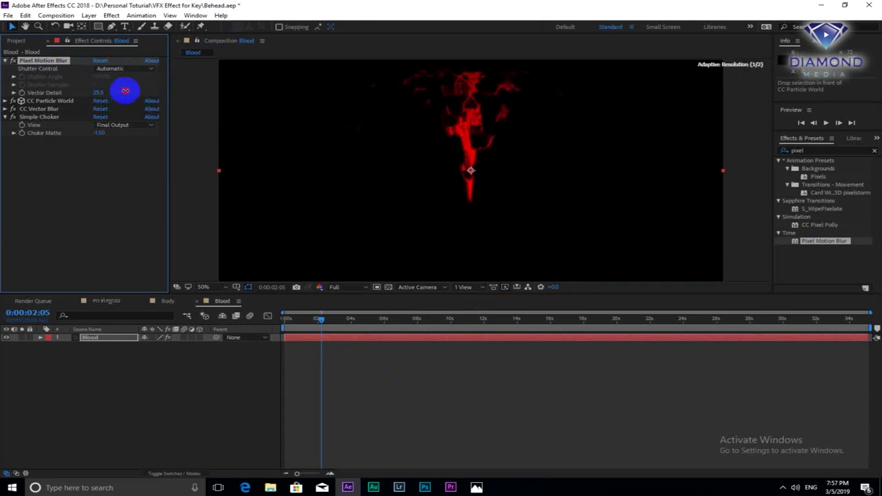
drag(319, 322, 236, 319)
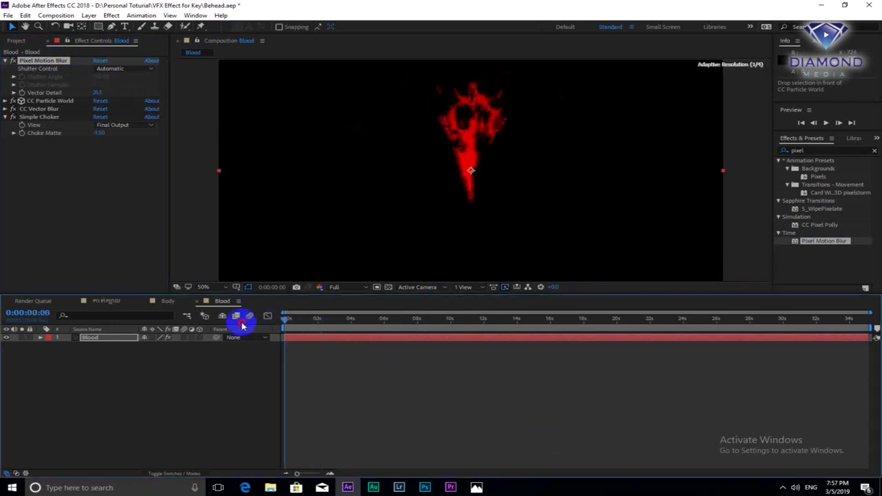
key(space)
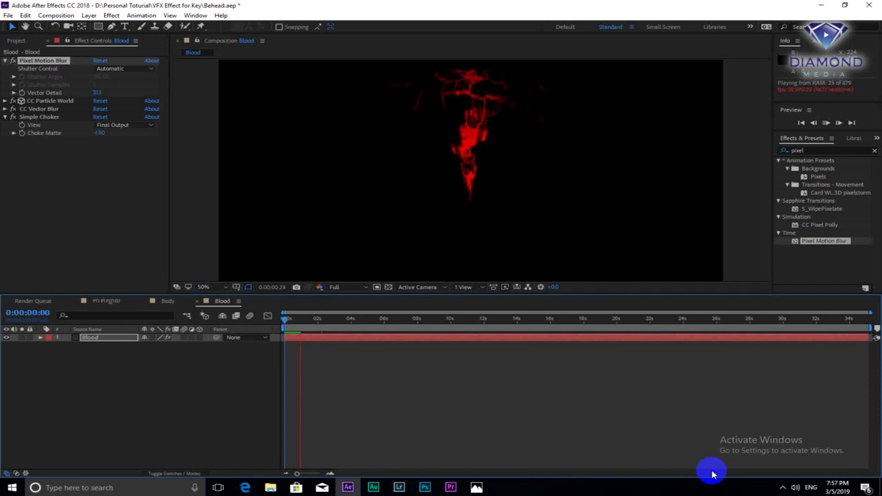
End the work area at 0:00:04:08 and trim the composition to the work area
key(space)
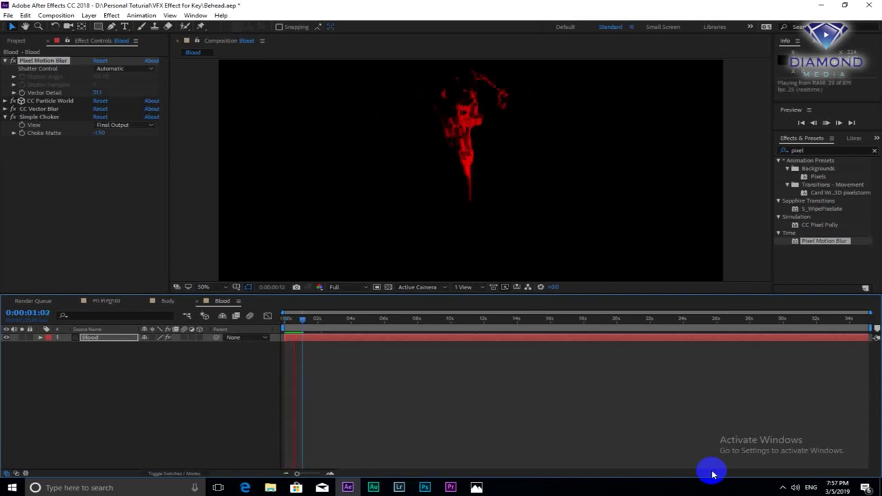
key(space)
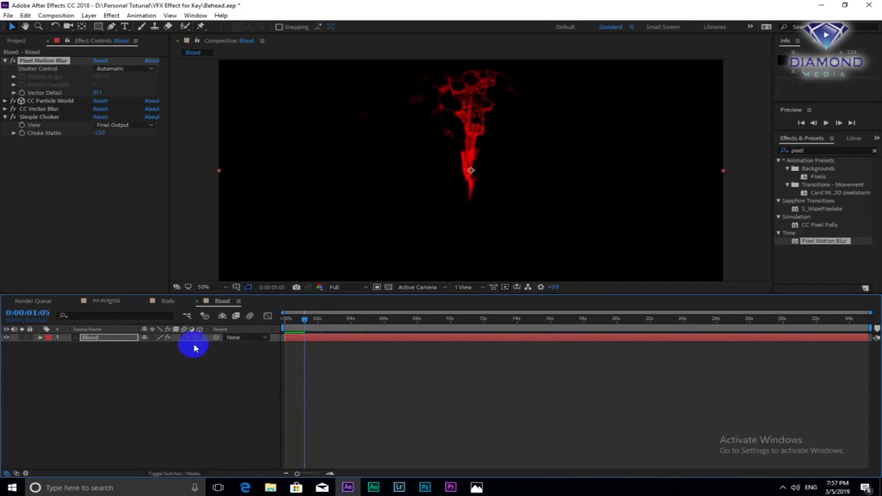
click(356, 325)
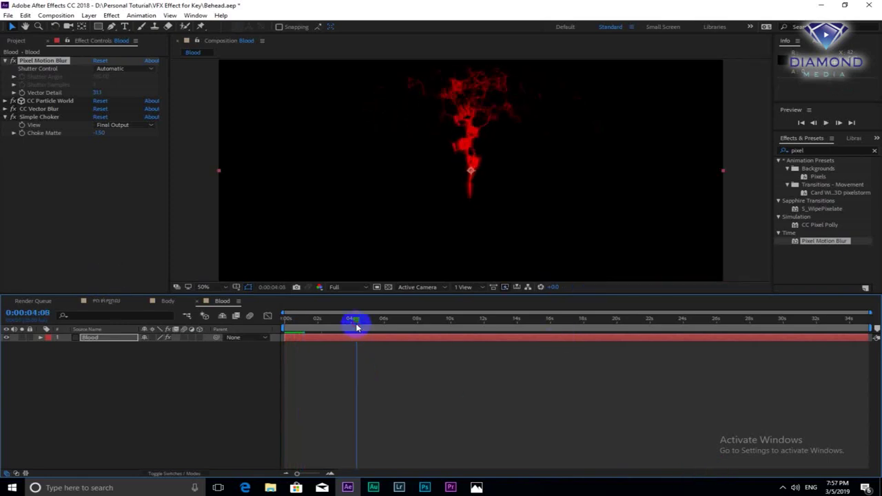
key(n)
right_click(342, 327)
click(370, 357)
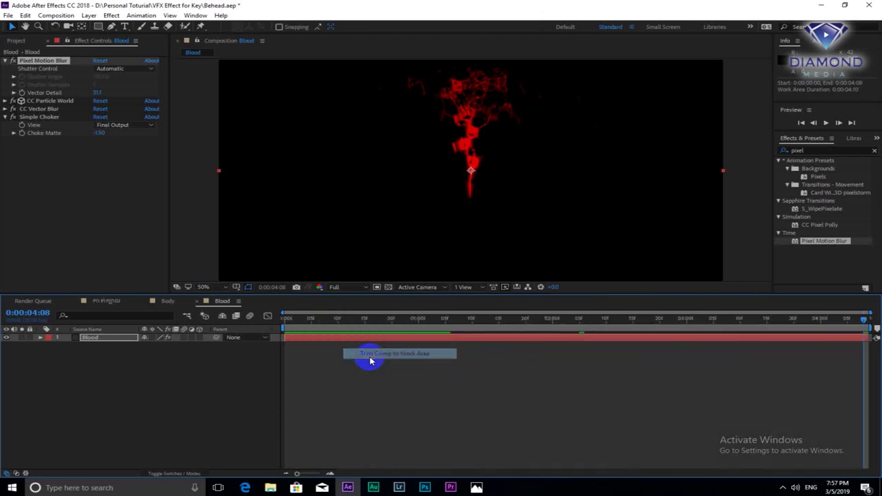
Preview the trimmed composition, then inspect the spray around 0:00:01:01
key(space)
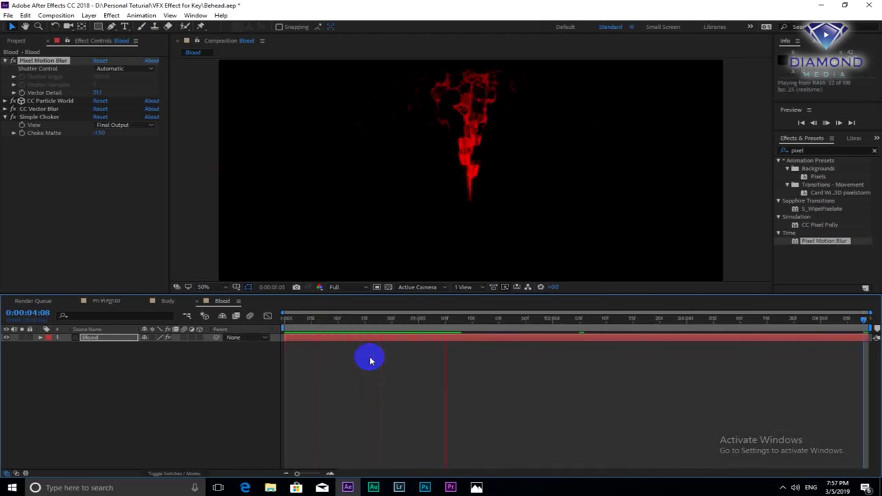
key(space)
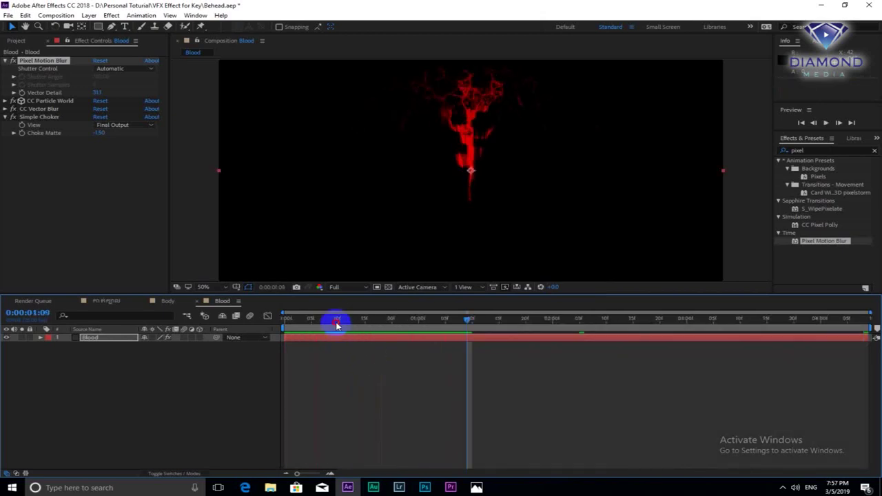
key(space)
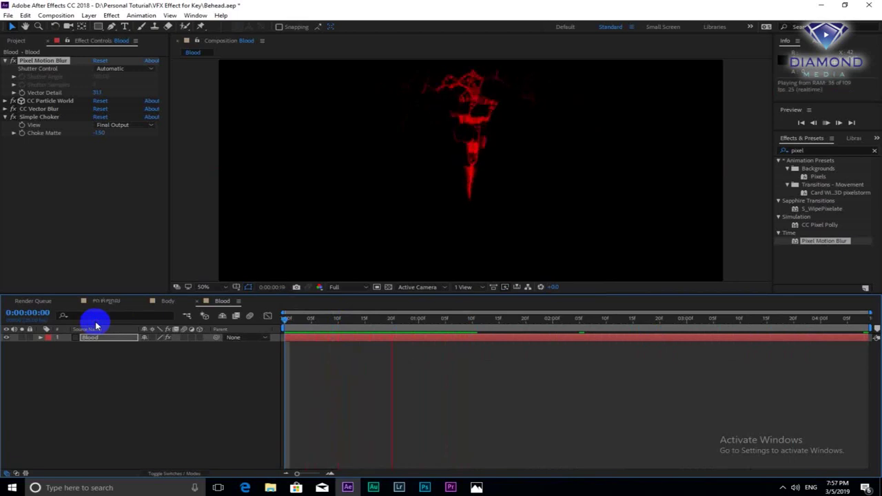
key(space)
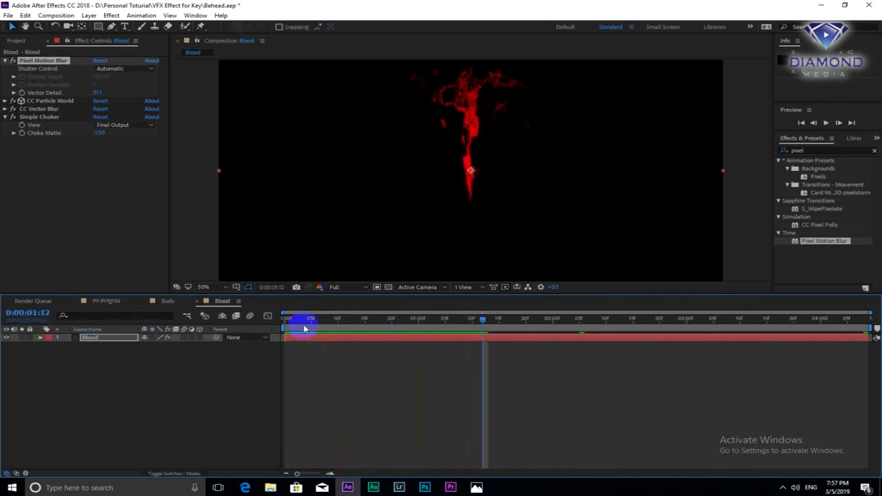
drag(284, 319, 435, 343)
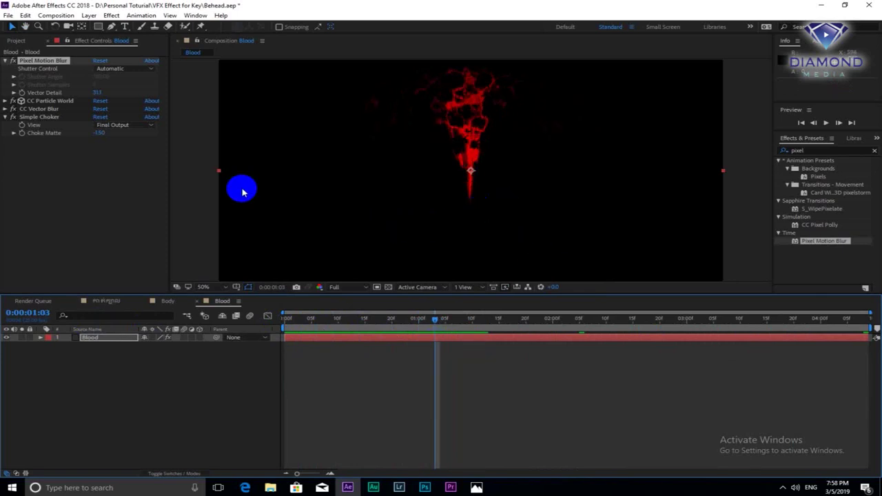
Raise CC Particle World Birth Rate to 1.5 and Longevity to 1.25
click(8, 102)
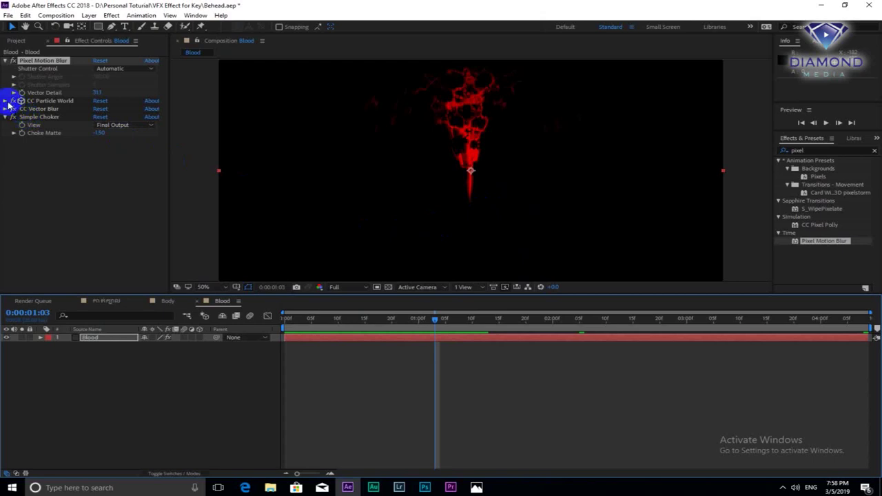
click(6, 101)
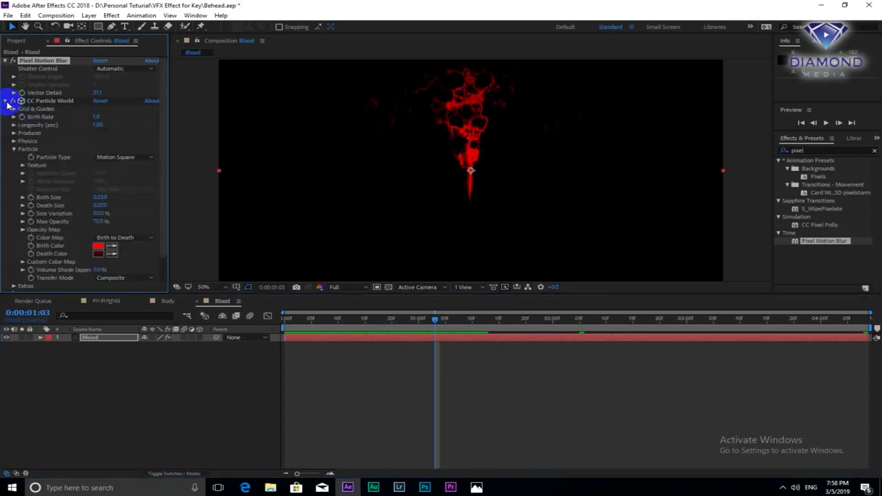
drag(165, 112, 166, 132)
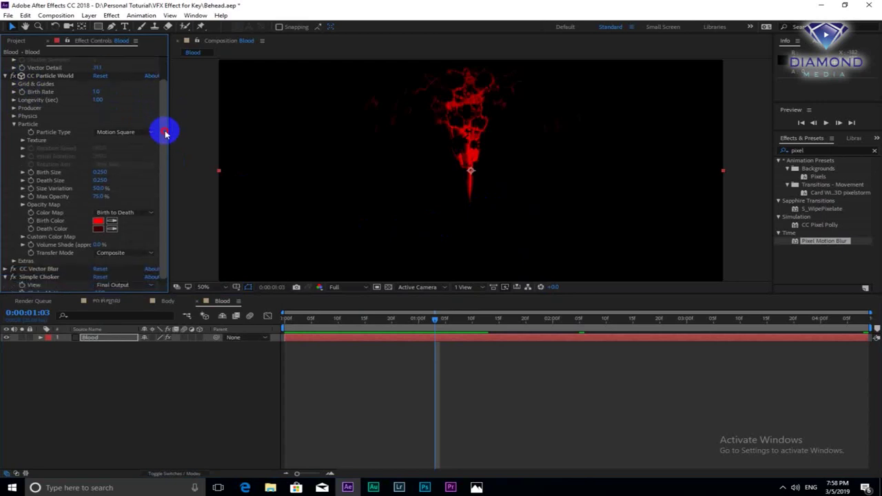
mouse_move(96, 92)
mouse_down()
mouse_move(106, 93)
mouse_move(98, 89)
mouse_up()
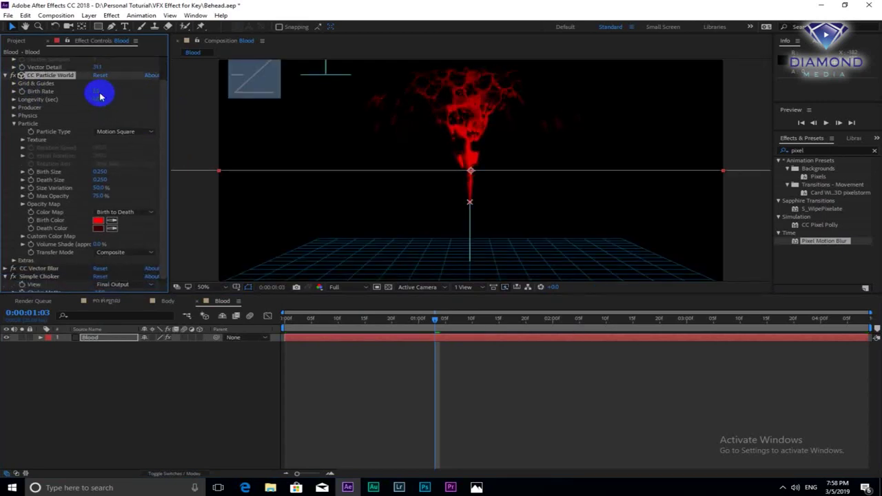
click(103, 99)
drag(107, 100, 113, 100)
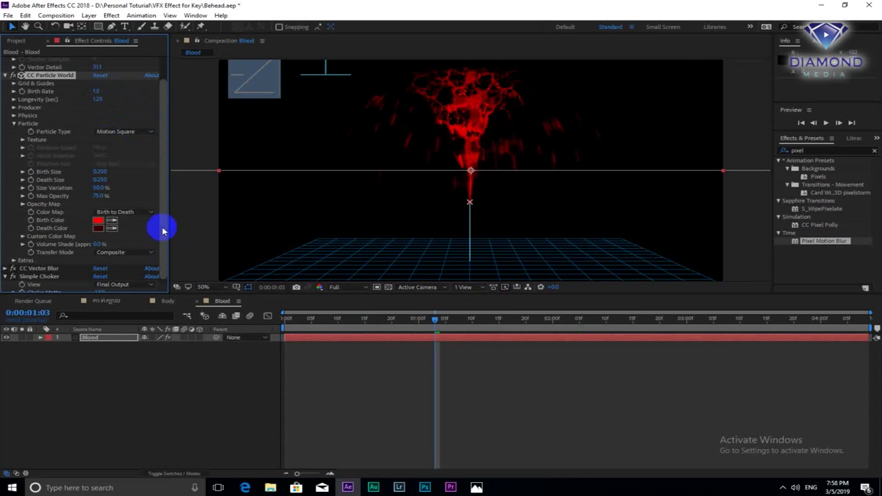
drag(166, 199, 165, 195)
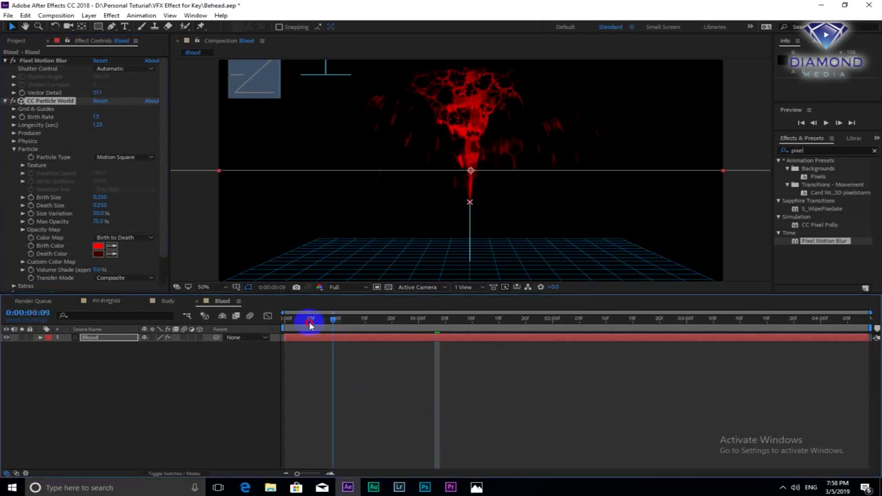
Preview the denser spray from the start, then switch to the Body footage composition
drag(306, 319, 224, 329)
key(space)
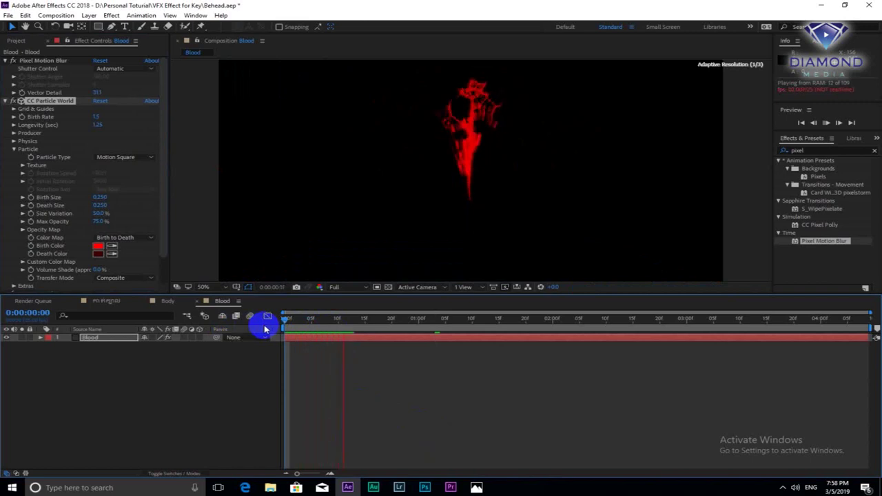
key(space)
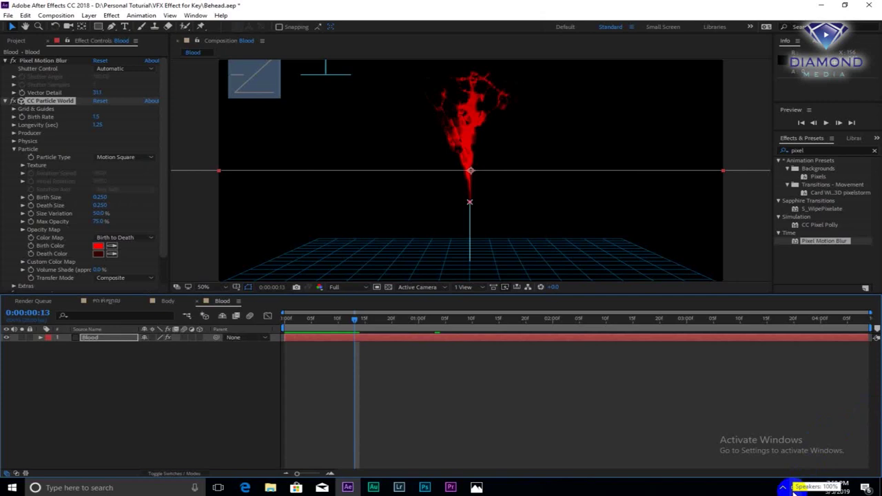
click(93, 300)
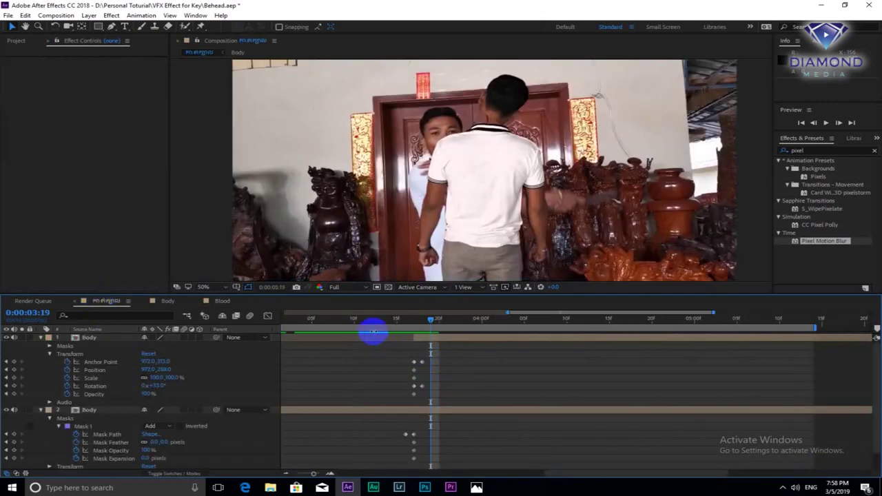